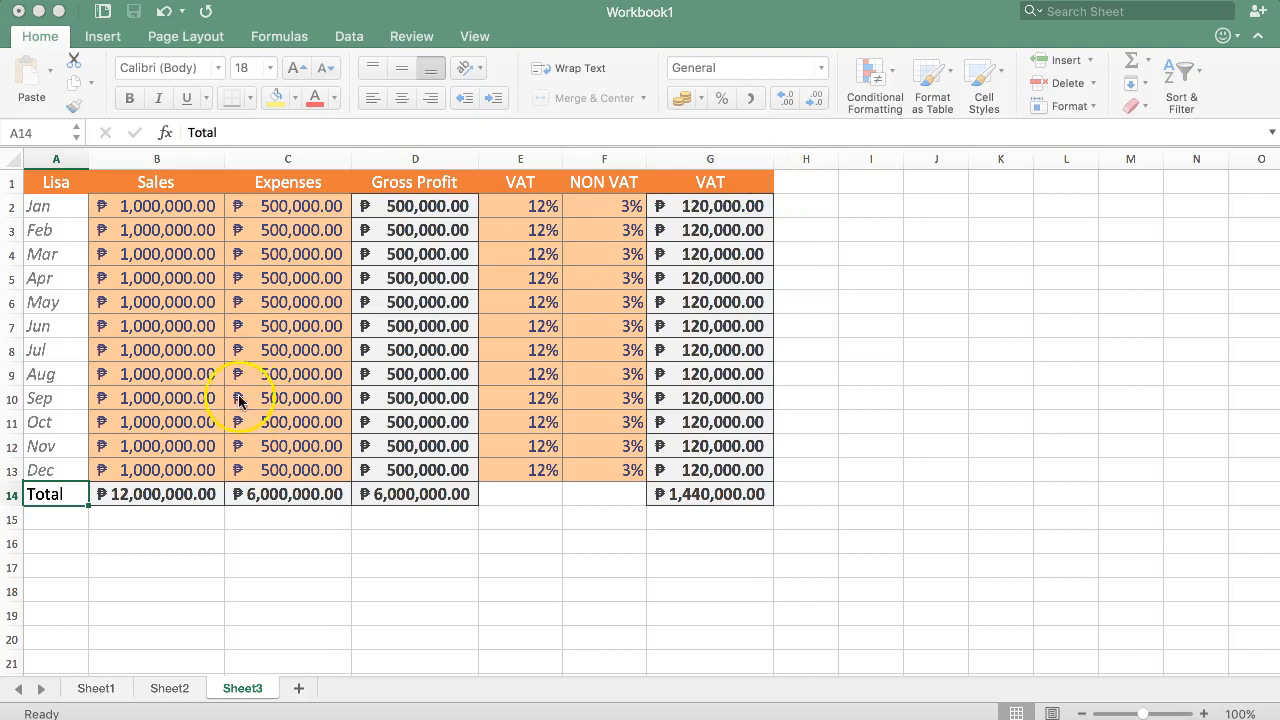
Enter 2000000 in B16 and the label VAT company in C16 below the Total row
click(146, 542)
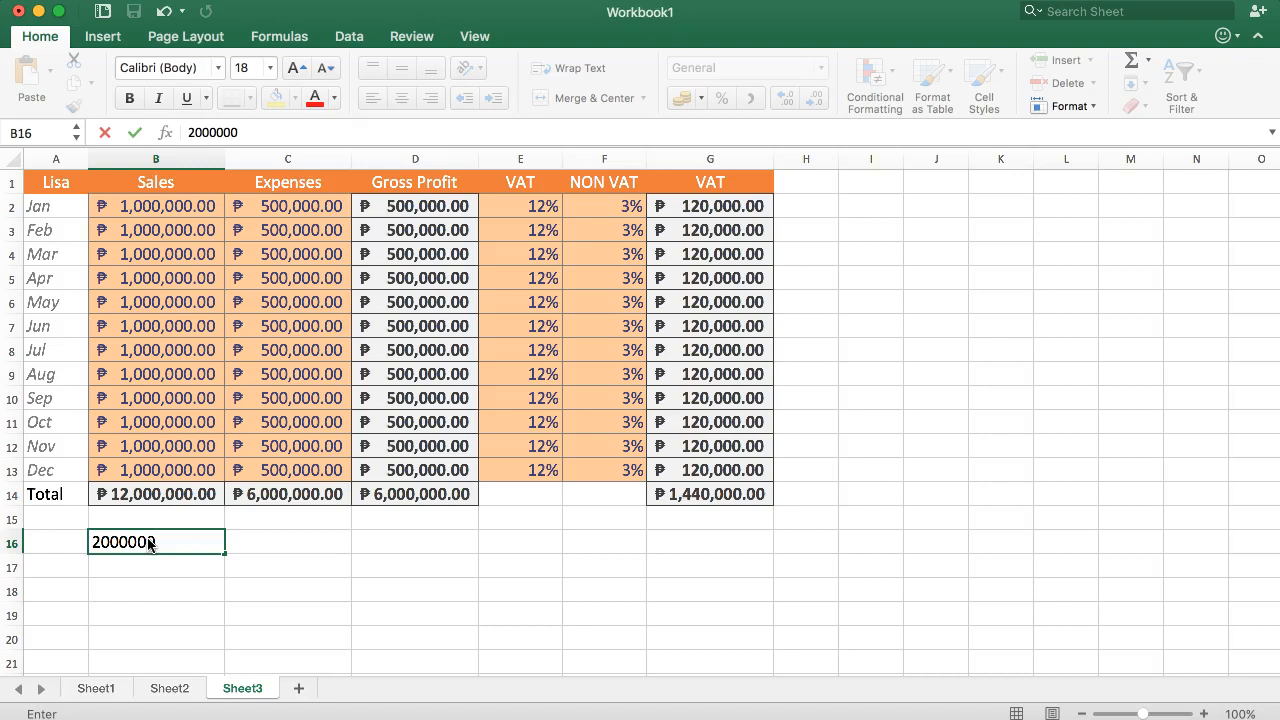
key(Return)
key(Up)
key(Right)
text(1)
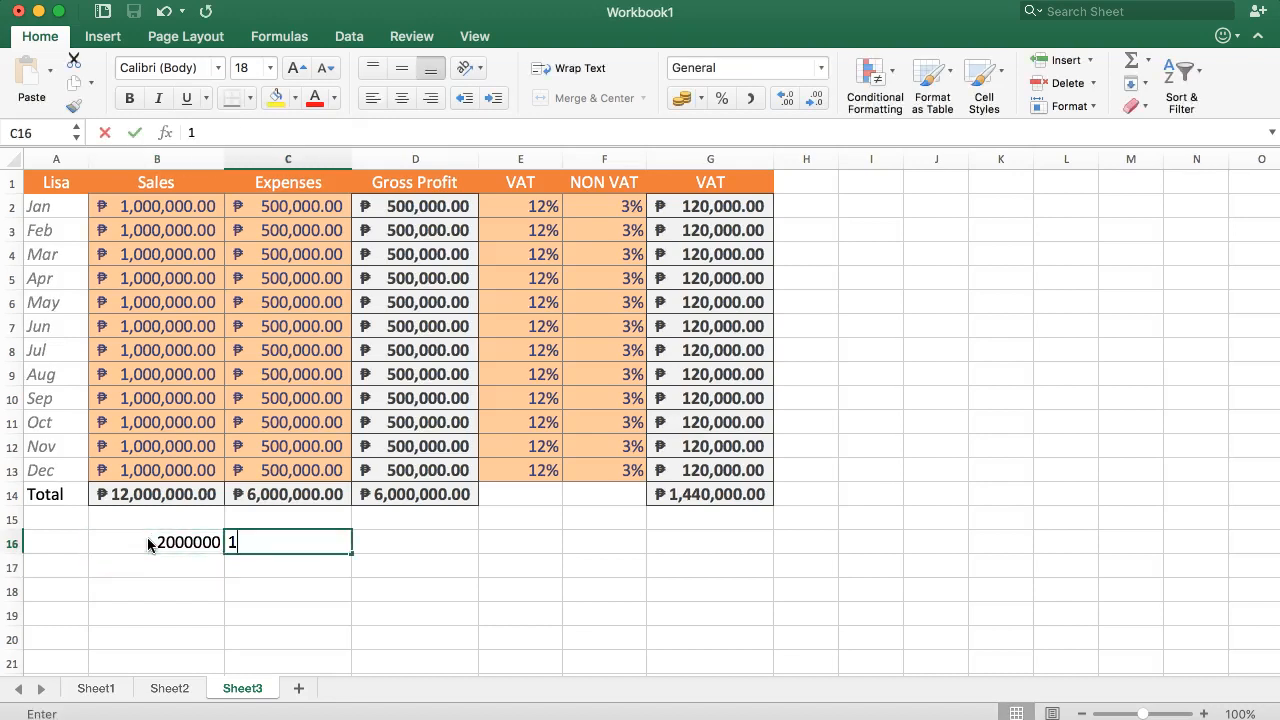
text(2)
key(BackSpace)
key(BackSpace)
text(VAT )
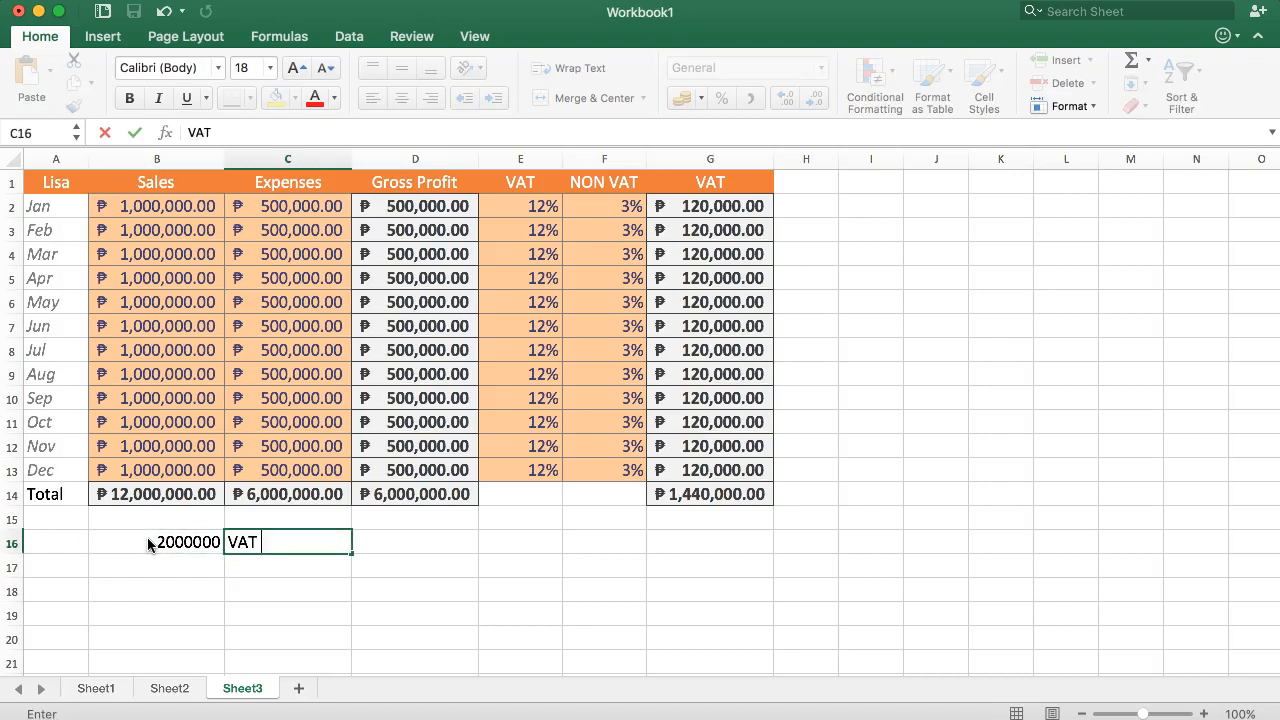
text(compan)
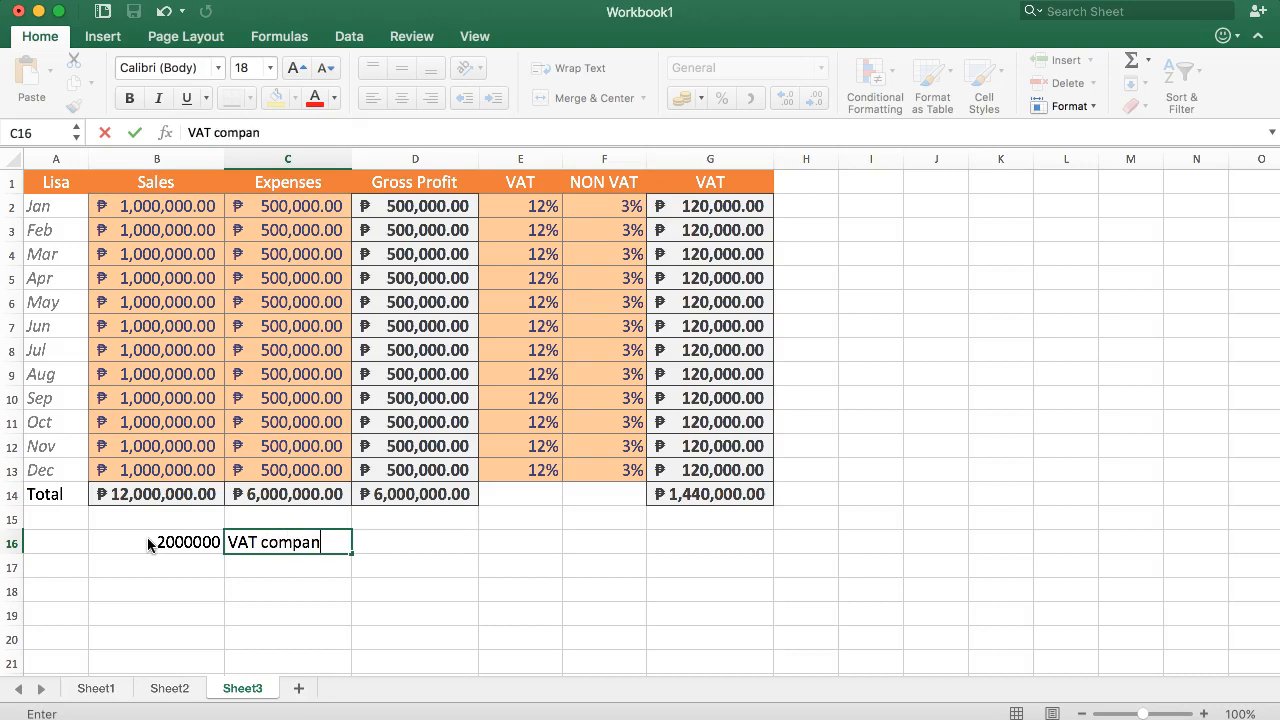
text(y)
key(Return)
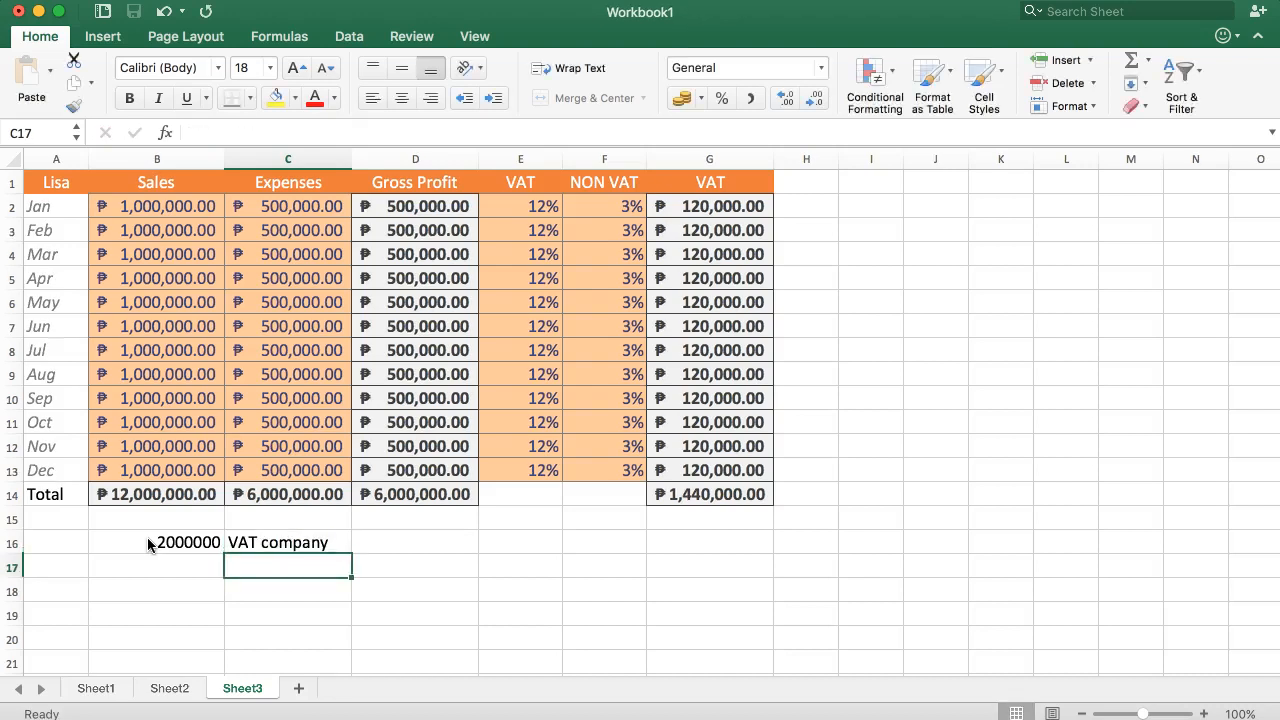
Enter the 12% rate in D16 beside the VAT company label
key(Up)
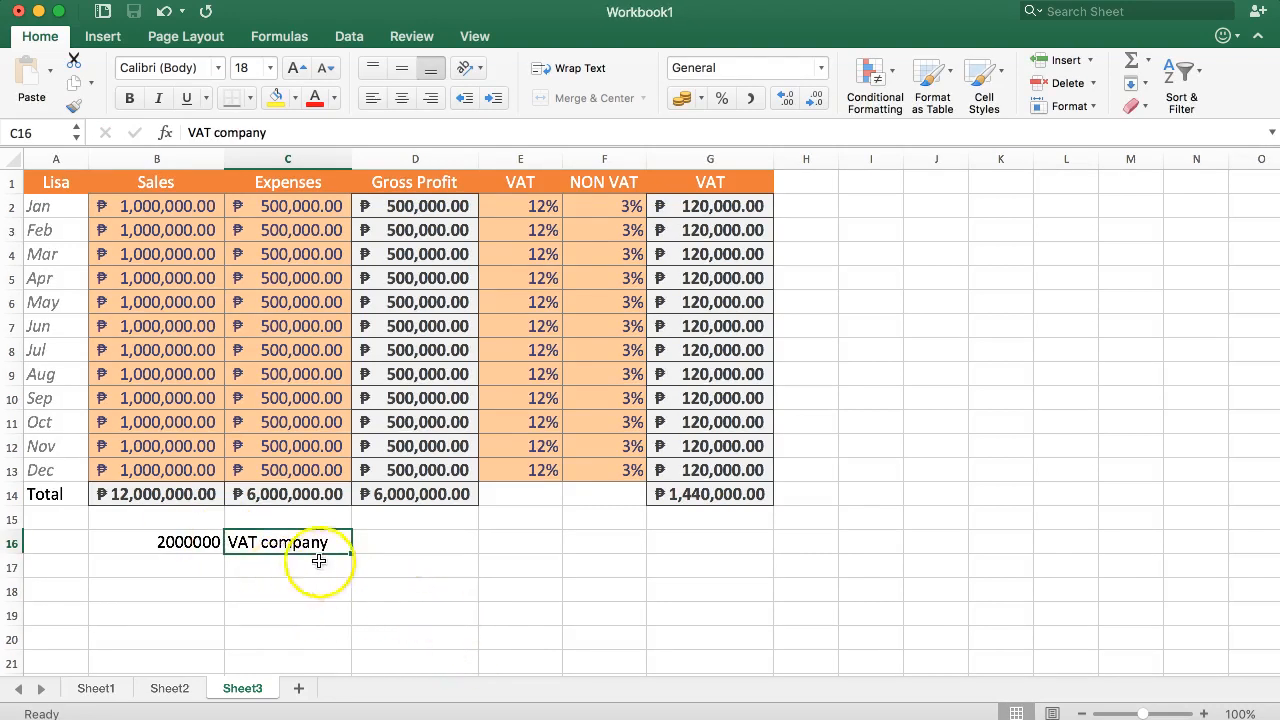
click(368, 545)
text(12%)
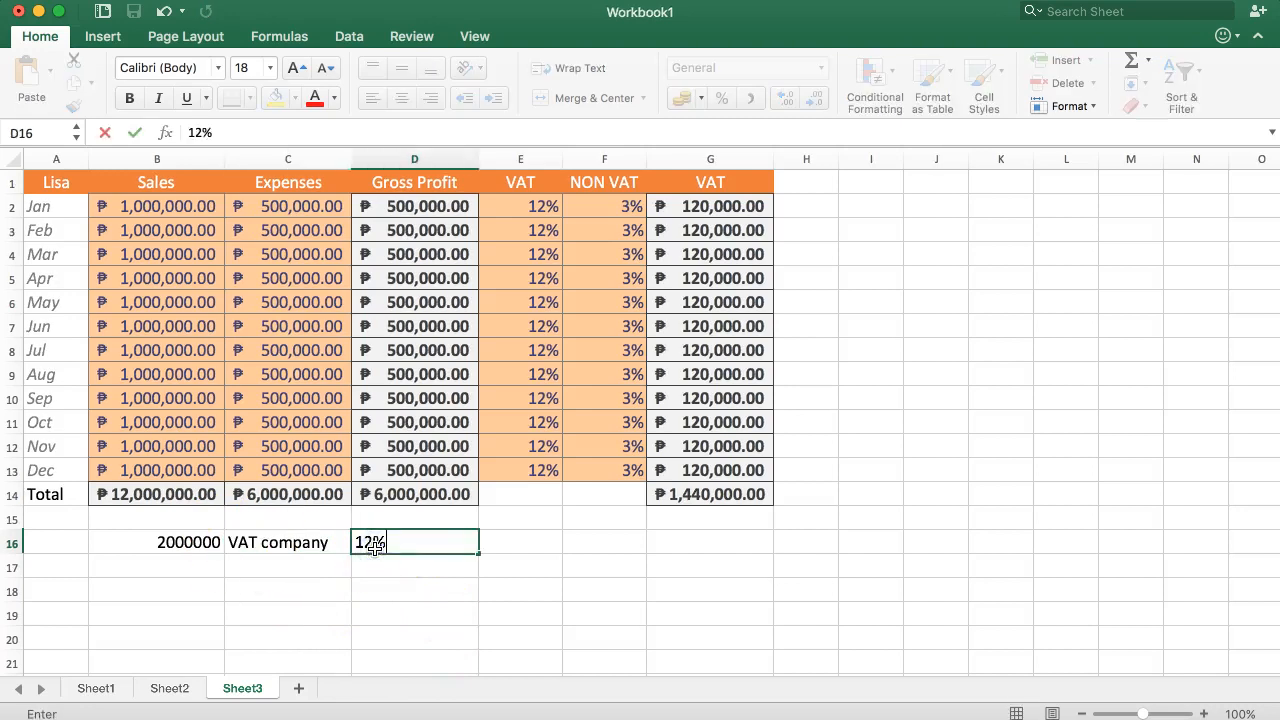
key(Return)
Fill row 17 with < in B17, NON VAT in C17 and 3% in D17
key(Left)
key(Left)
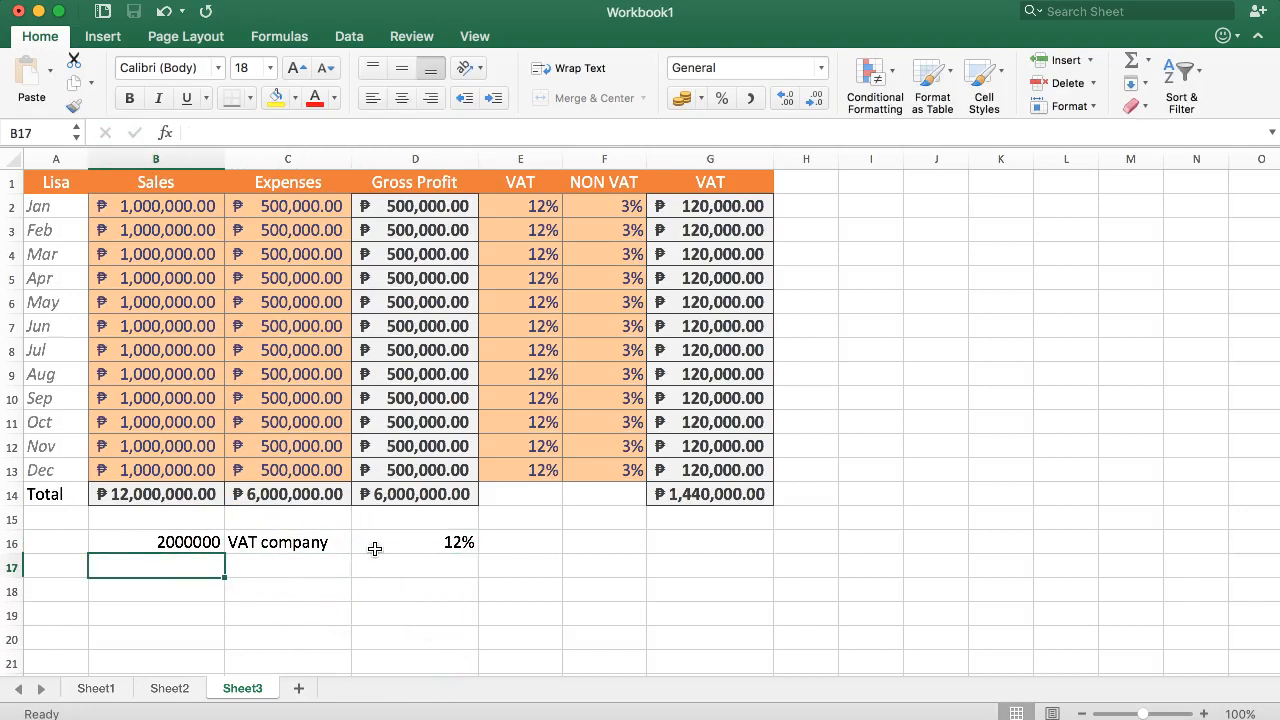
key(Return)
key(Up)
key(Right)
text(NON)
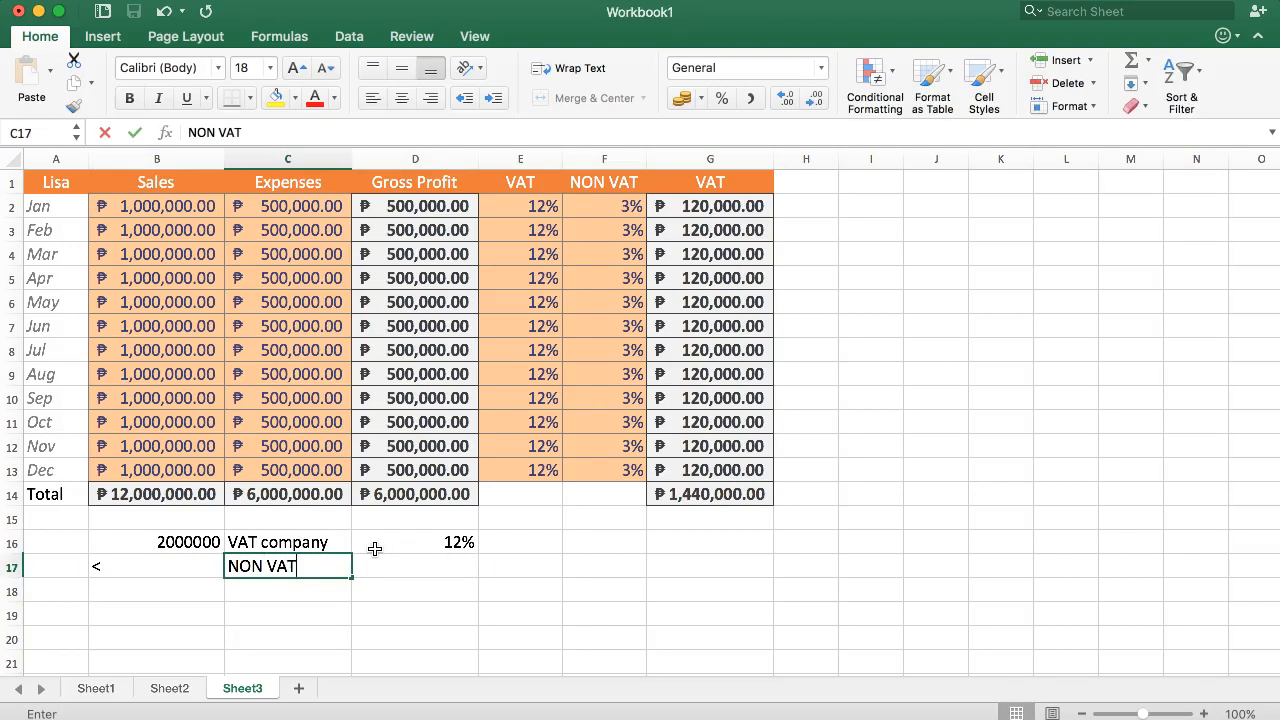
key(Right)
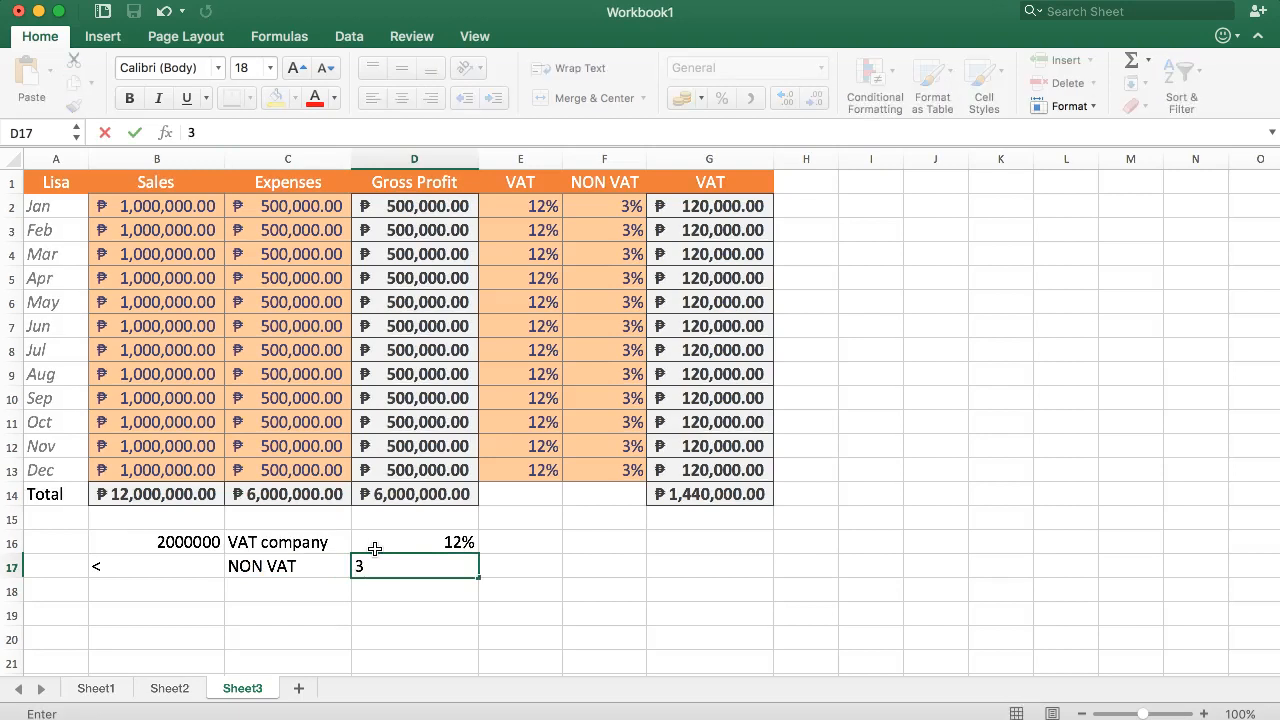
key(Return)
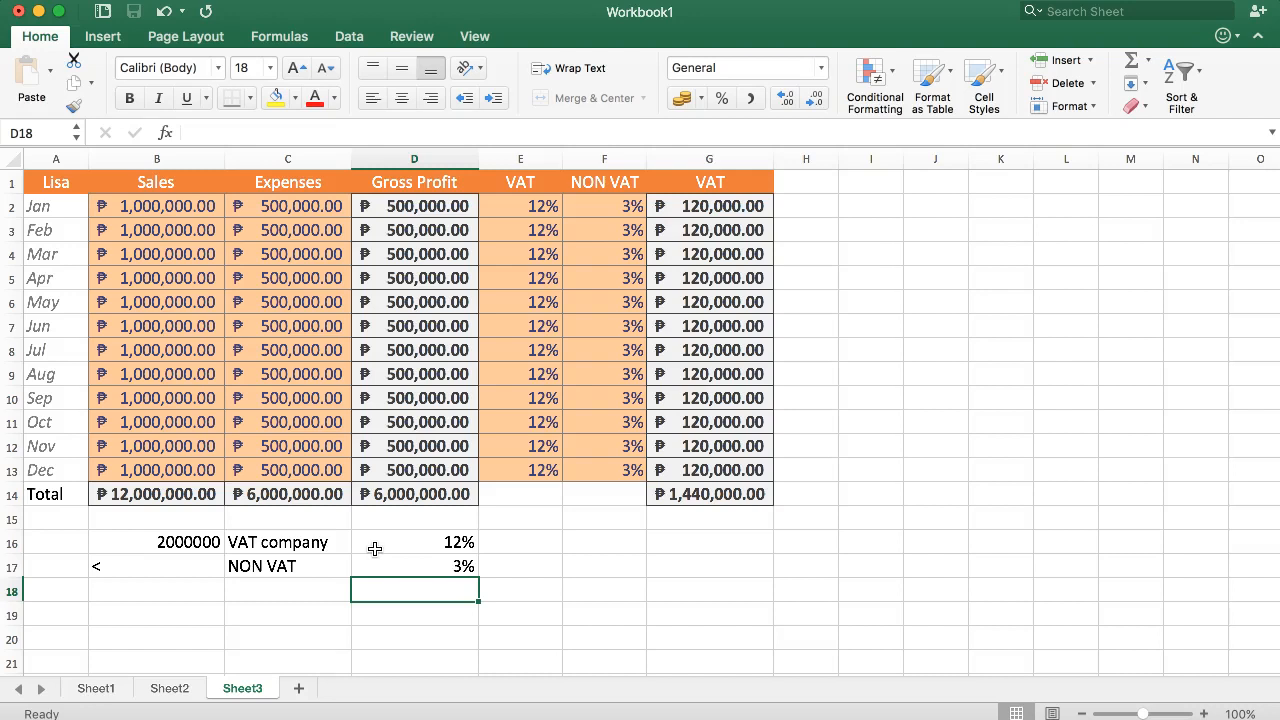
Clear the VAT threshold notes from B16:D18
drag(215, 545, 414, 586)
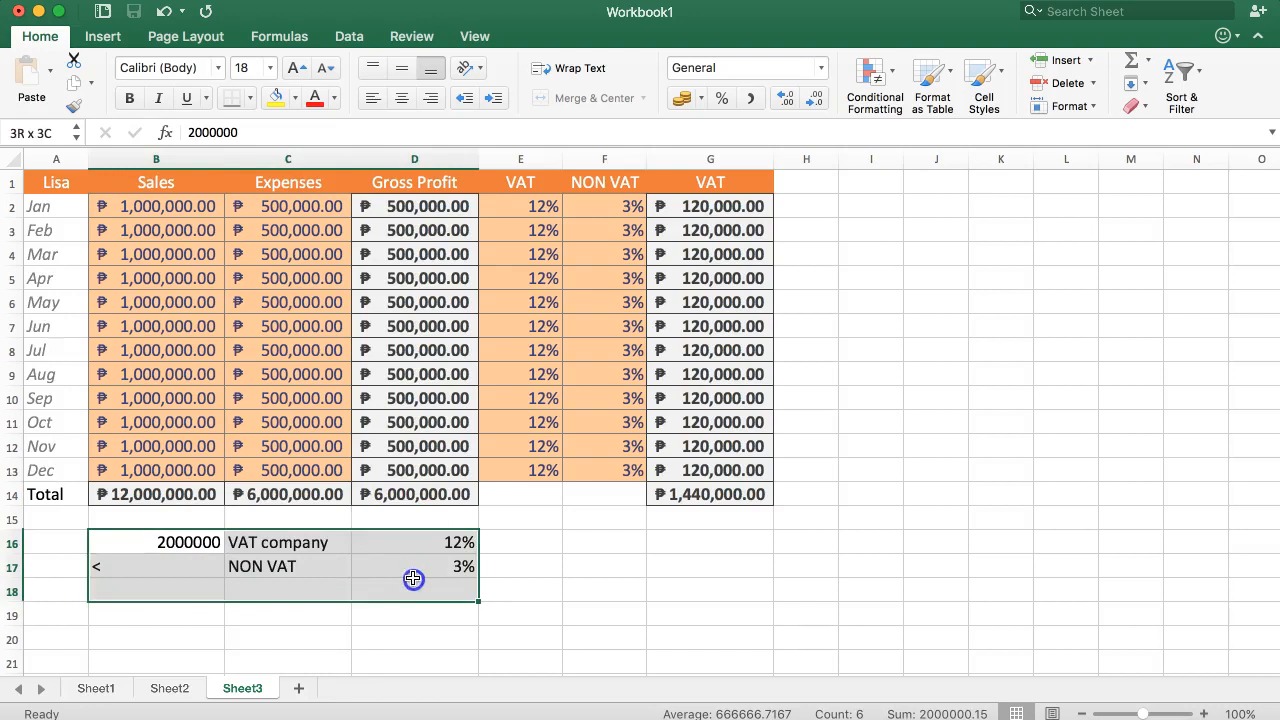
key(Delete)
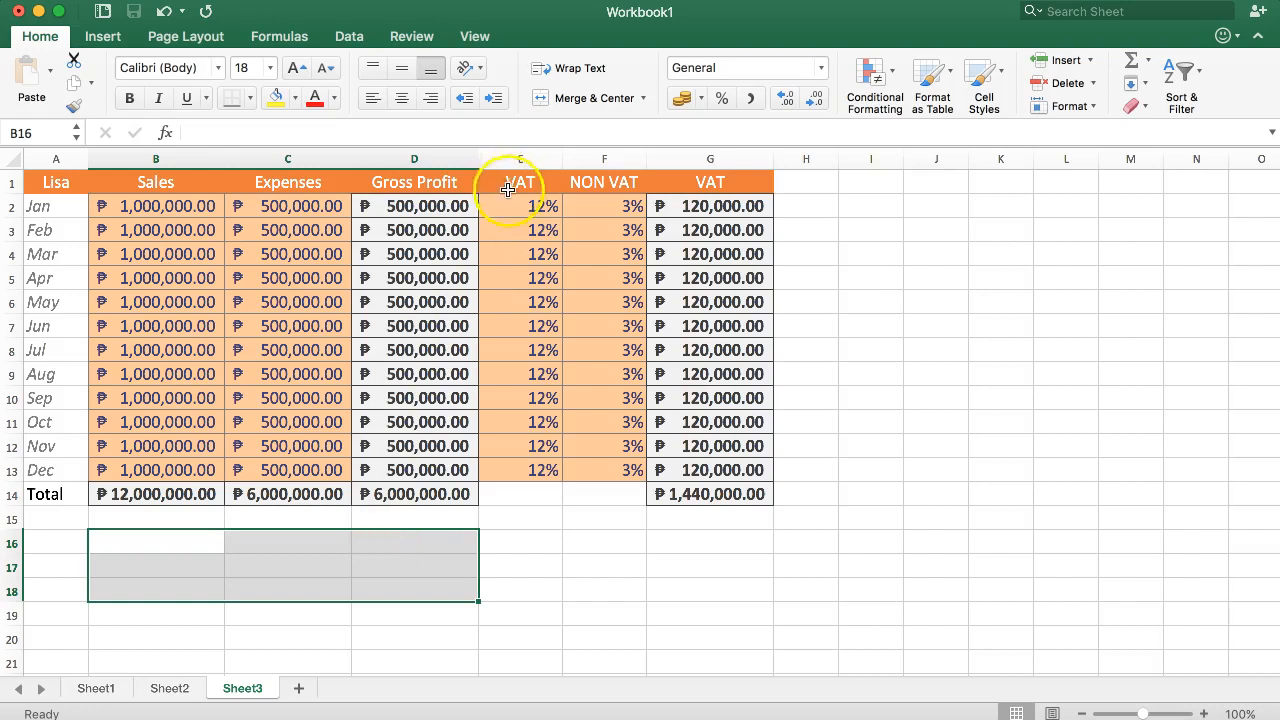
Examine the VAT and NON VAT rate columns and the January VAT formula in G2
drag(497, 184, 586, 474)
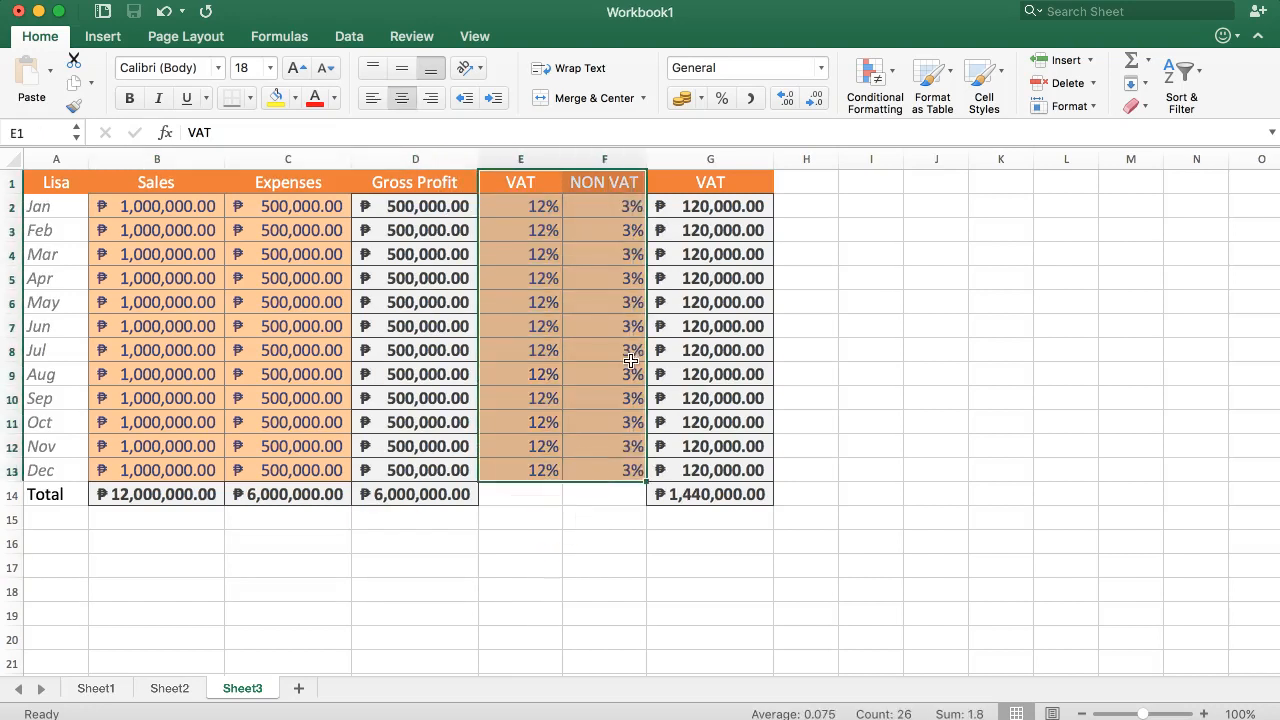
double_click(675, 206)
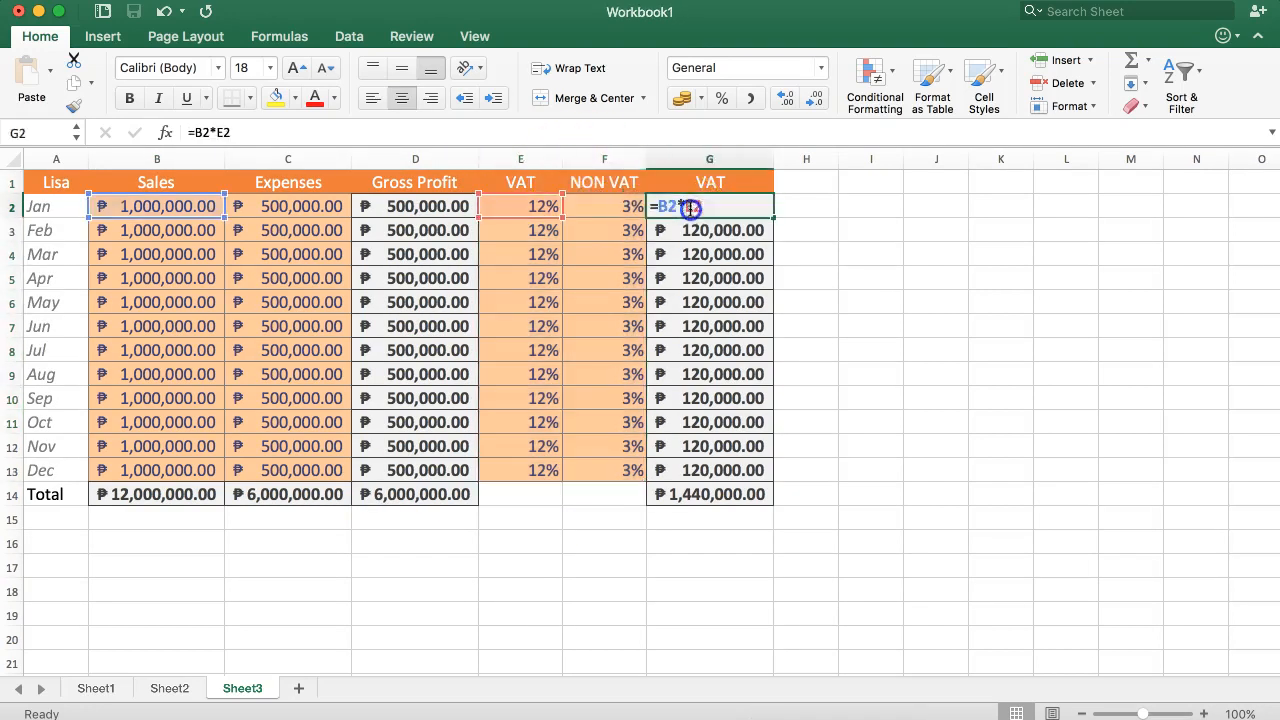
key(Escape)
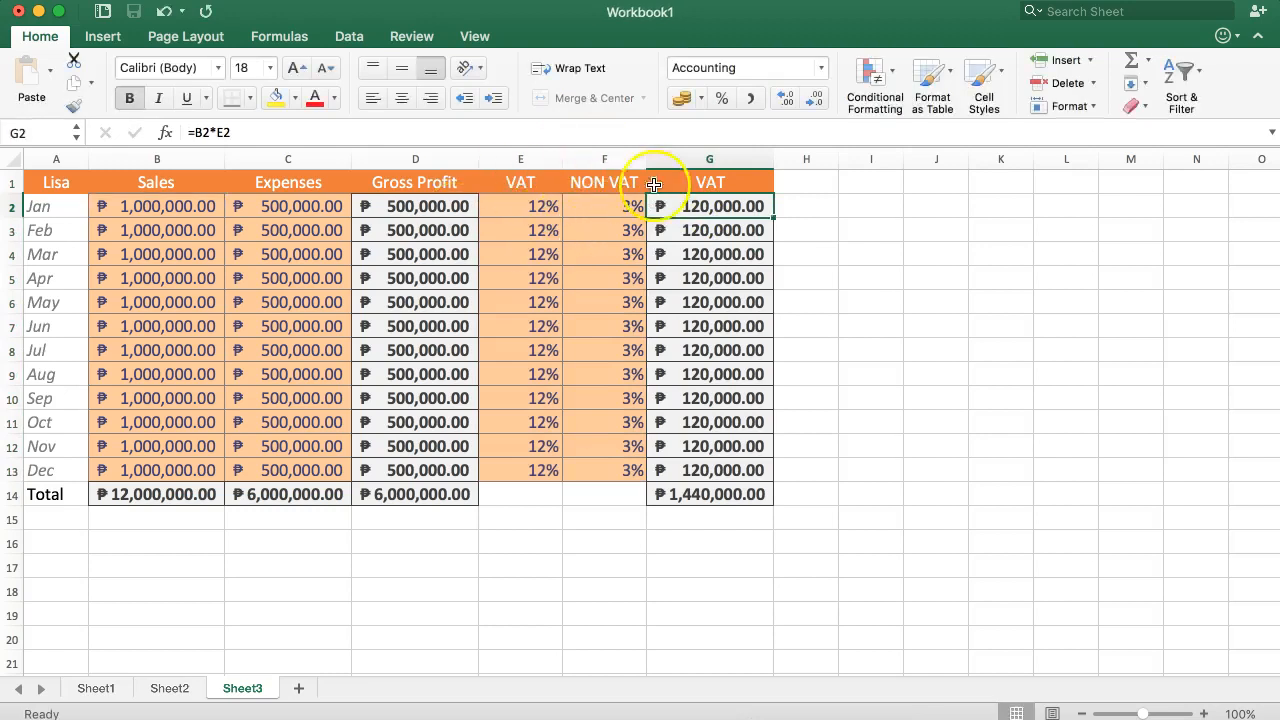
drag(851, 182, 960, 214)
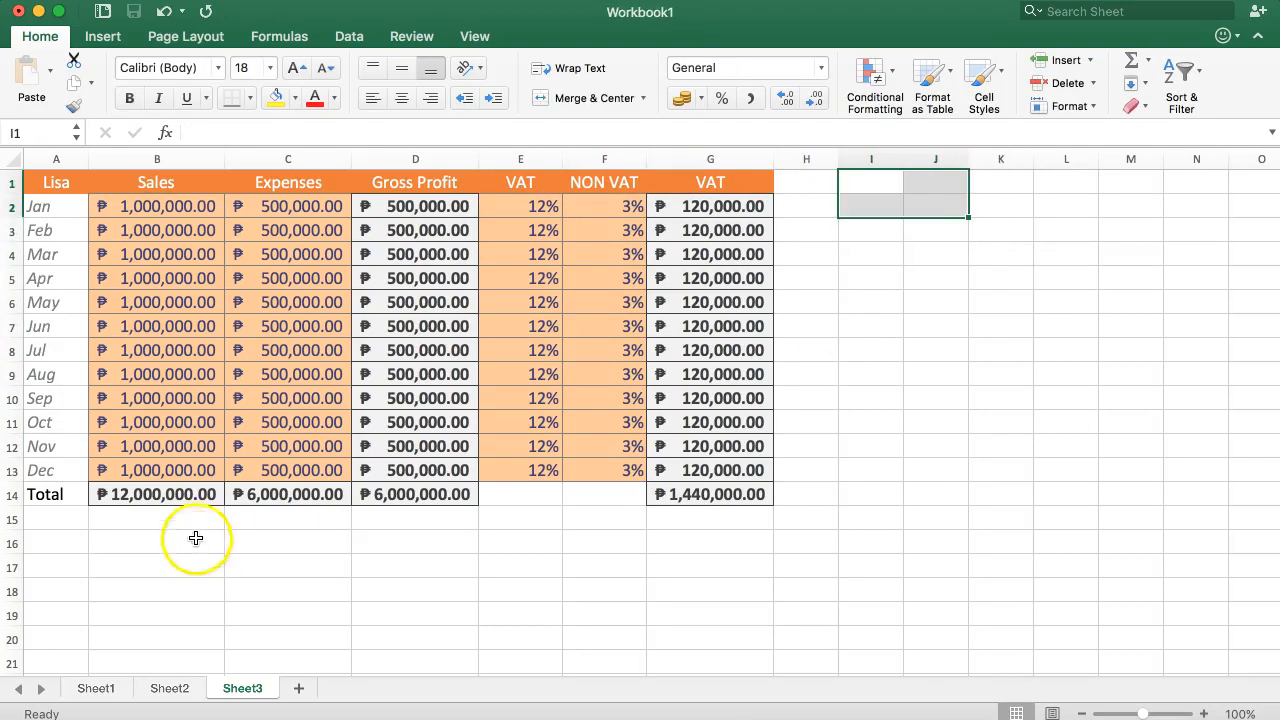
drag(56, 543, 258, 575)
click(238, 590)
drag(84, 548, 130, 567)
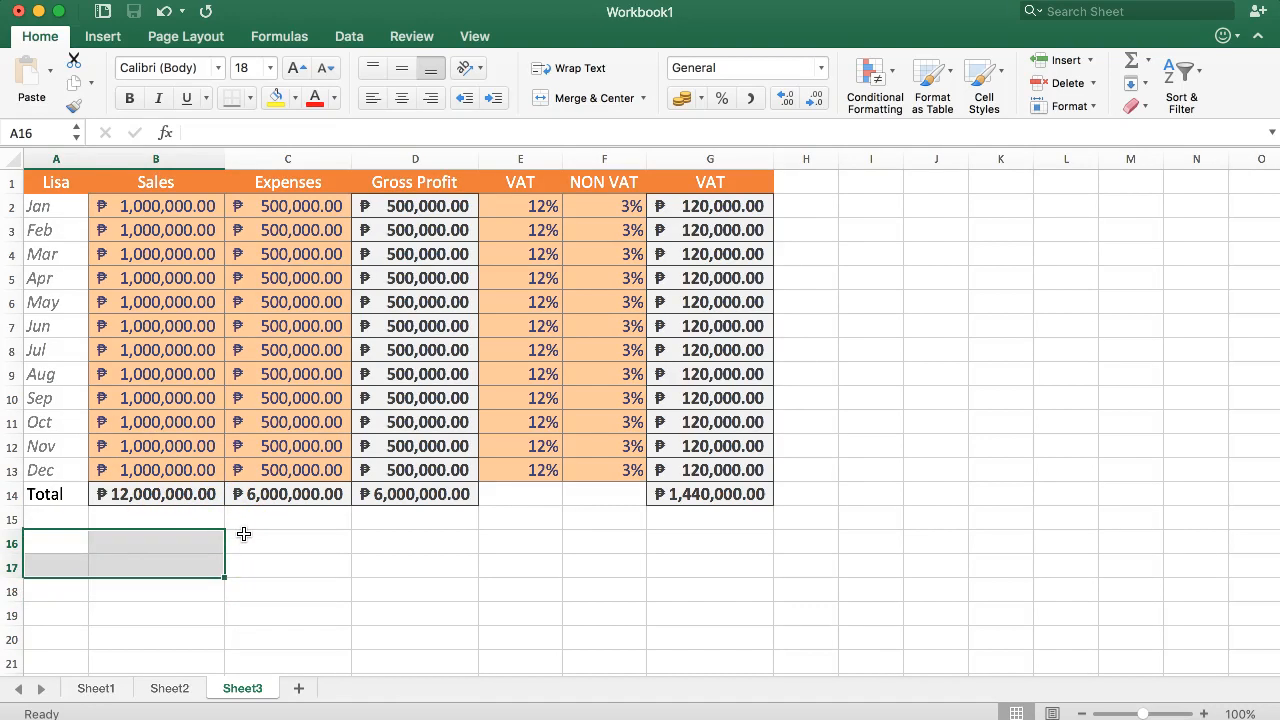
On Sheet2, add the heading VAT TYPE in E9 next to Profit After Tax
click(169, 690)
click(216, 461)
click(237, 360)
click(534, 371)
click(250, 366)
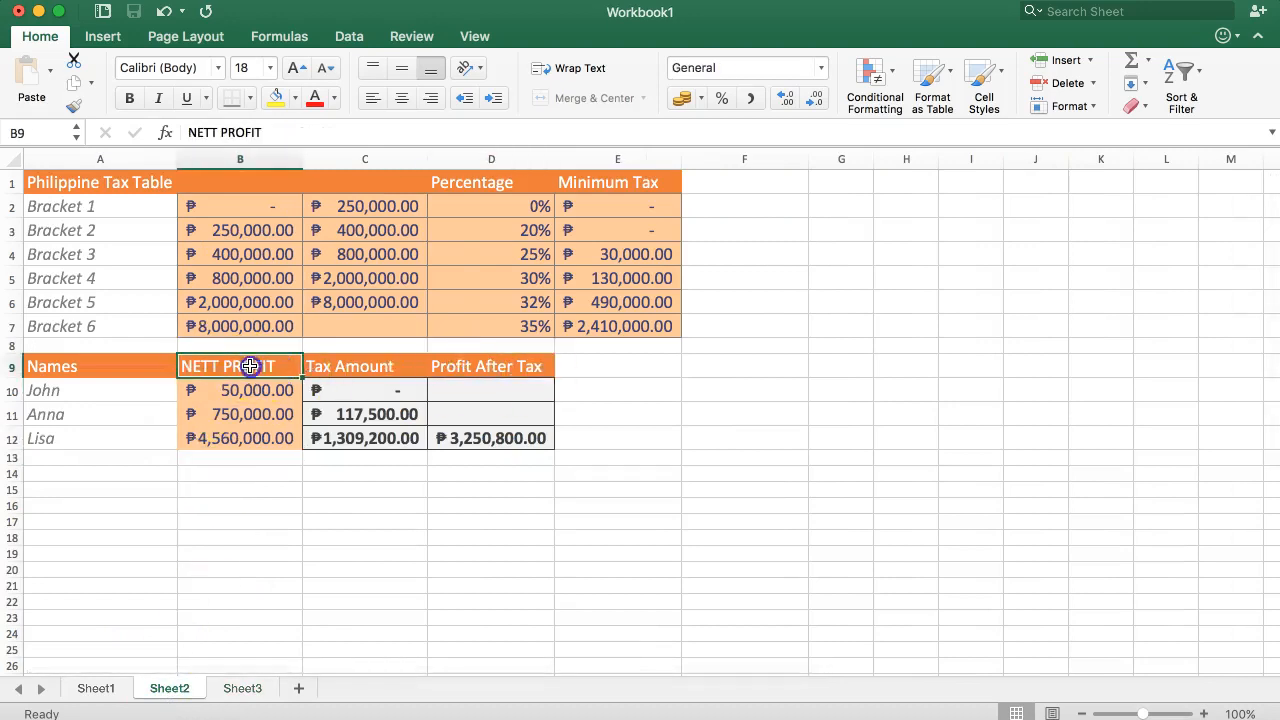
click(575, 366)
text(VAT T)
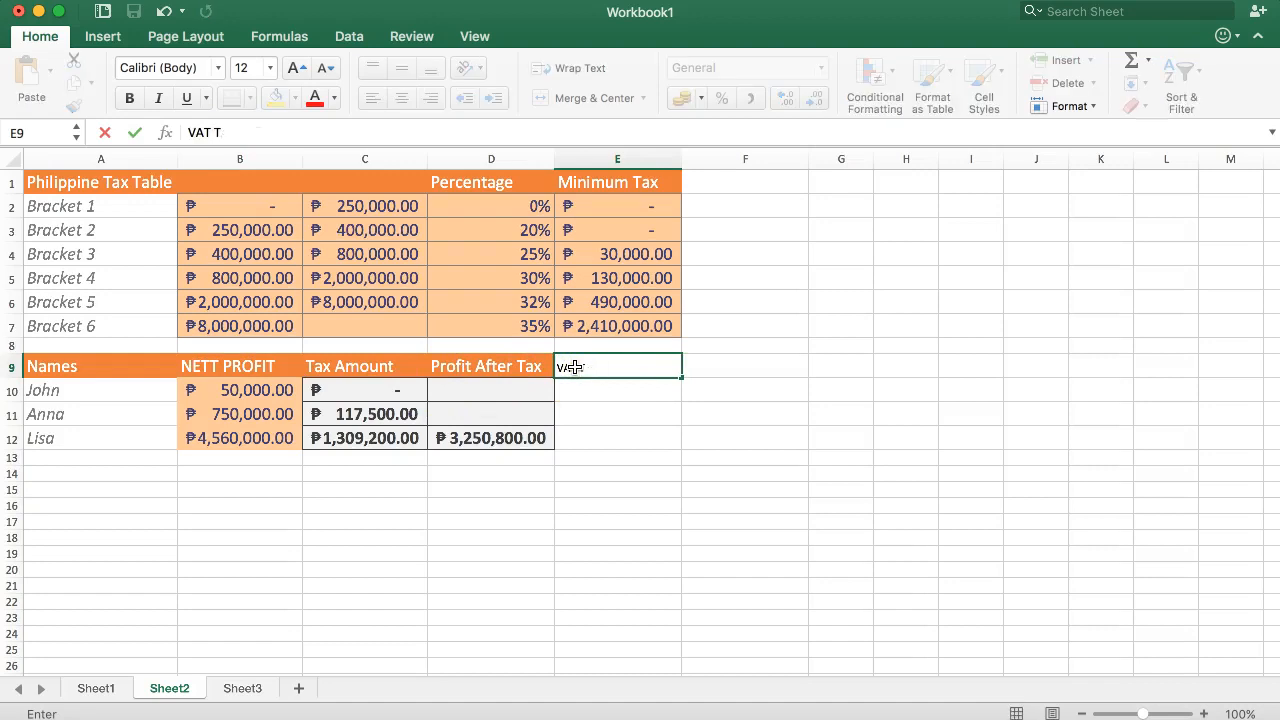
text(YPE)
key(Return)
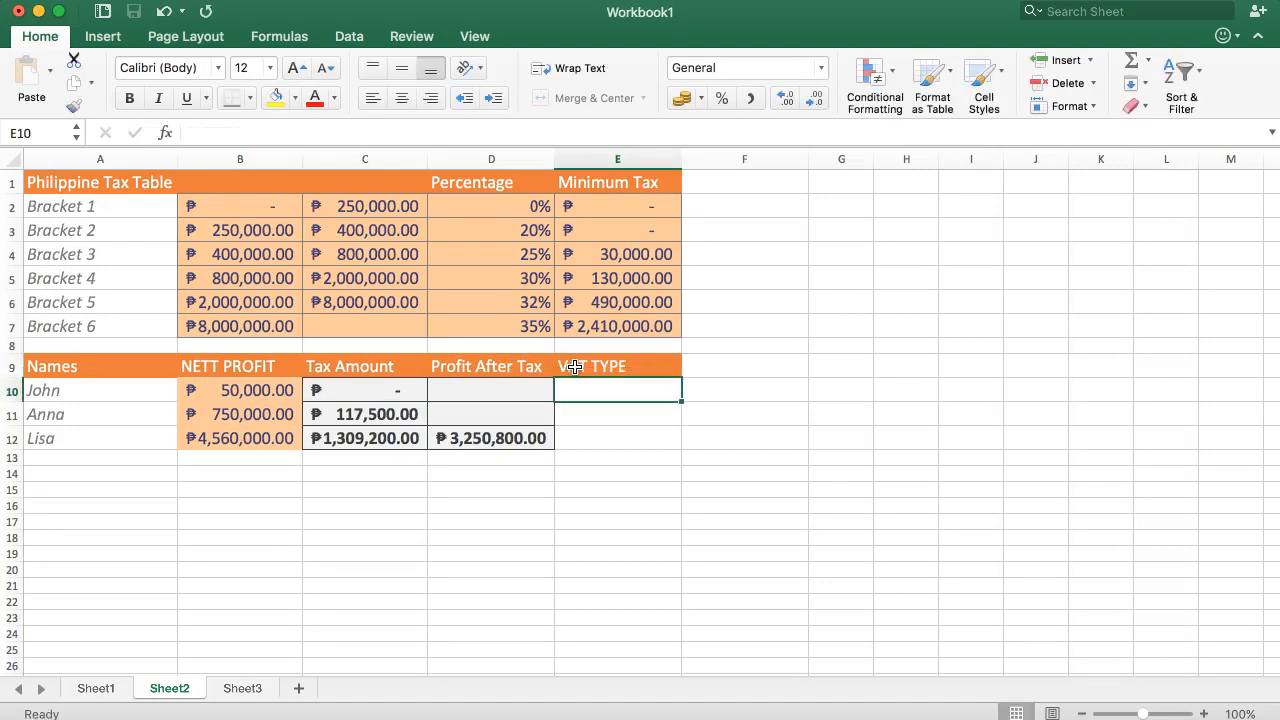
On Sheet3, enter the labels VAT TYPE in A16 and % in A17 below the Total row
click(242, 688)
click(60, 543)
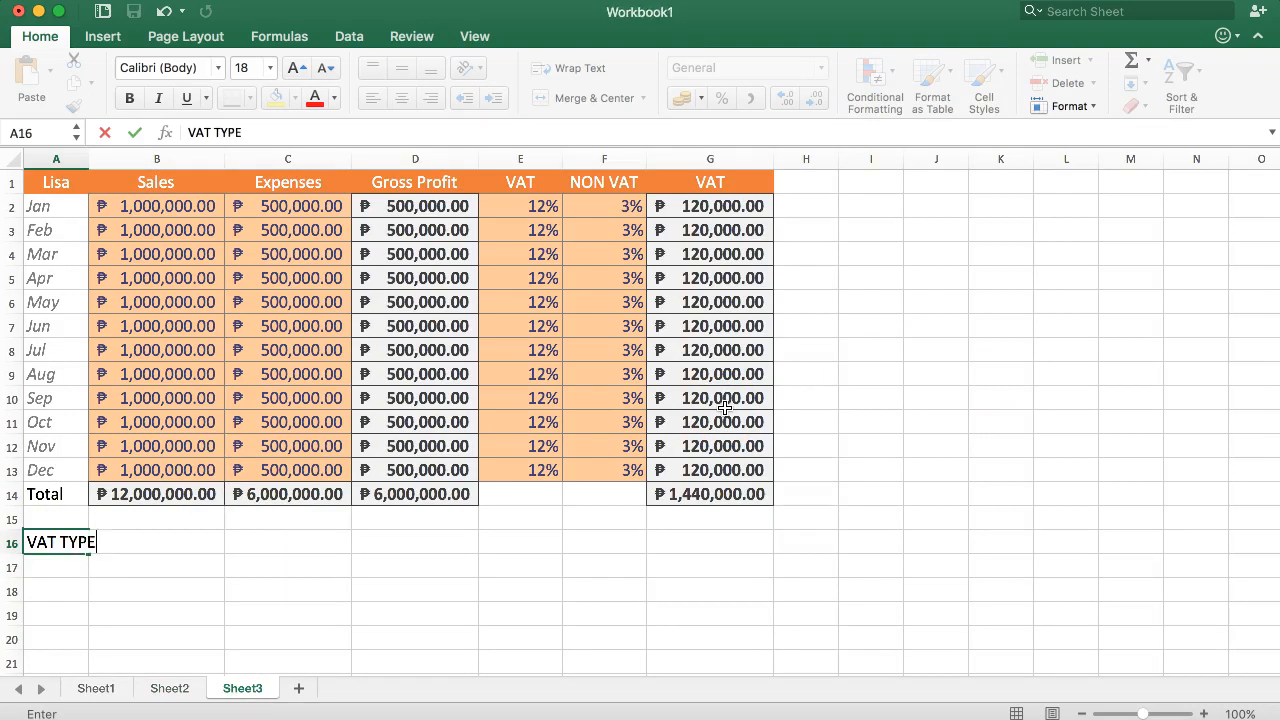
text(TYPE)
key(Return)
key(Up)
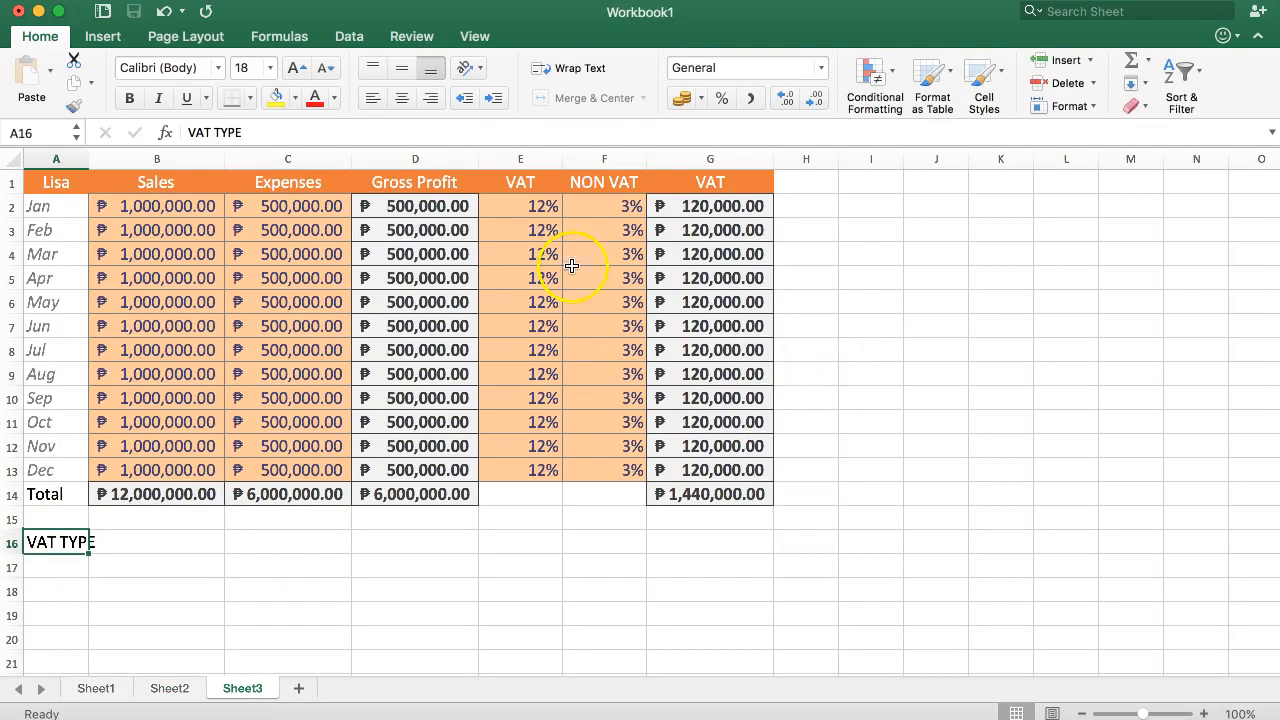
key(Return)
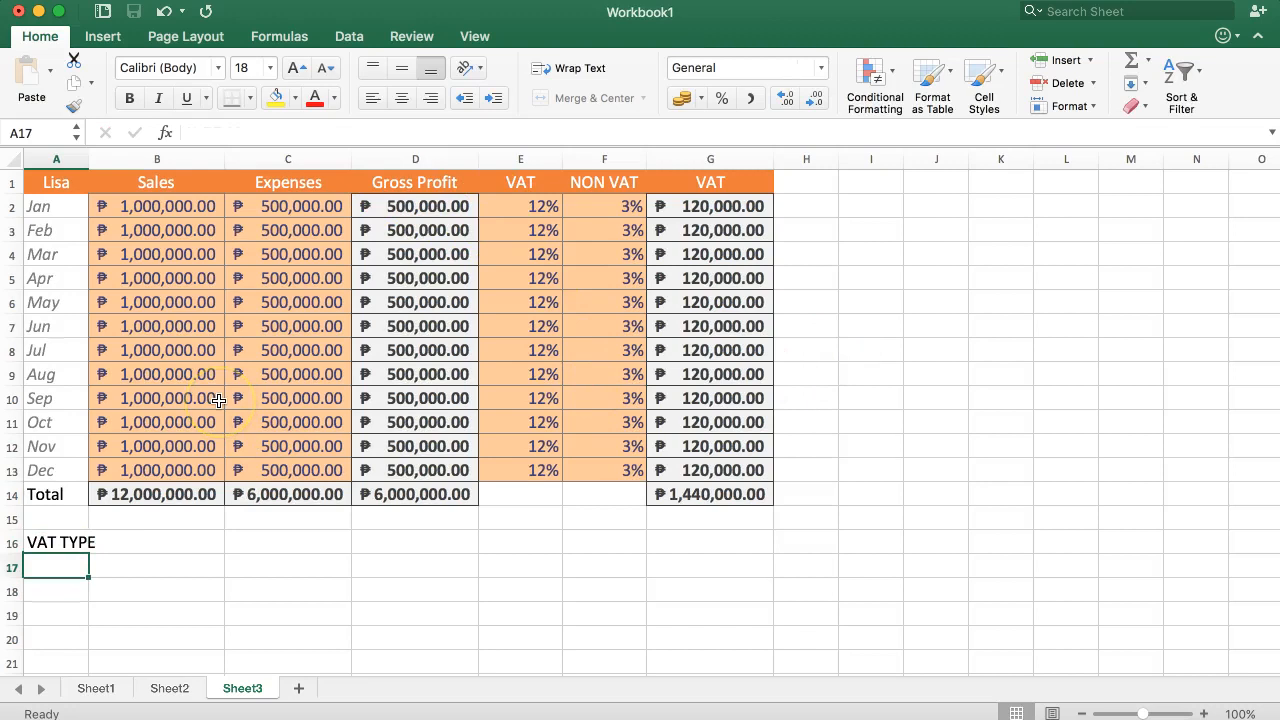
text(%)
key(Return)
Widen column A so the VAT TYPE label fits inside its cell
key(Right)
key(Up)
key(Up)
key(Right)
key(Down)
key(Left)
key(Left)
key(Up)
key(Right)
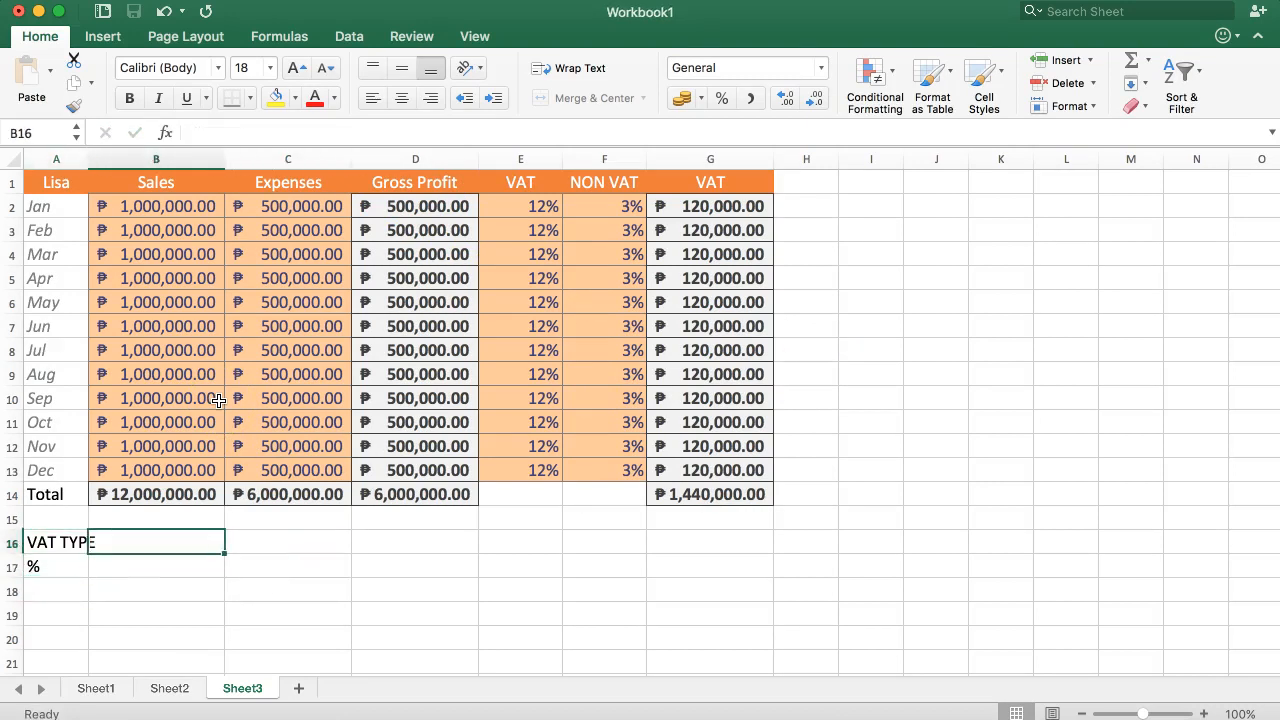
drag(89, 157, 110, 157)
Examine the total sales, the VAT TYPE and % cells, the two rate columns and the VAT amounts
drag(60, 548, 63, 562)
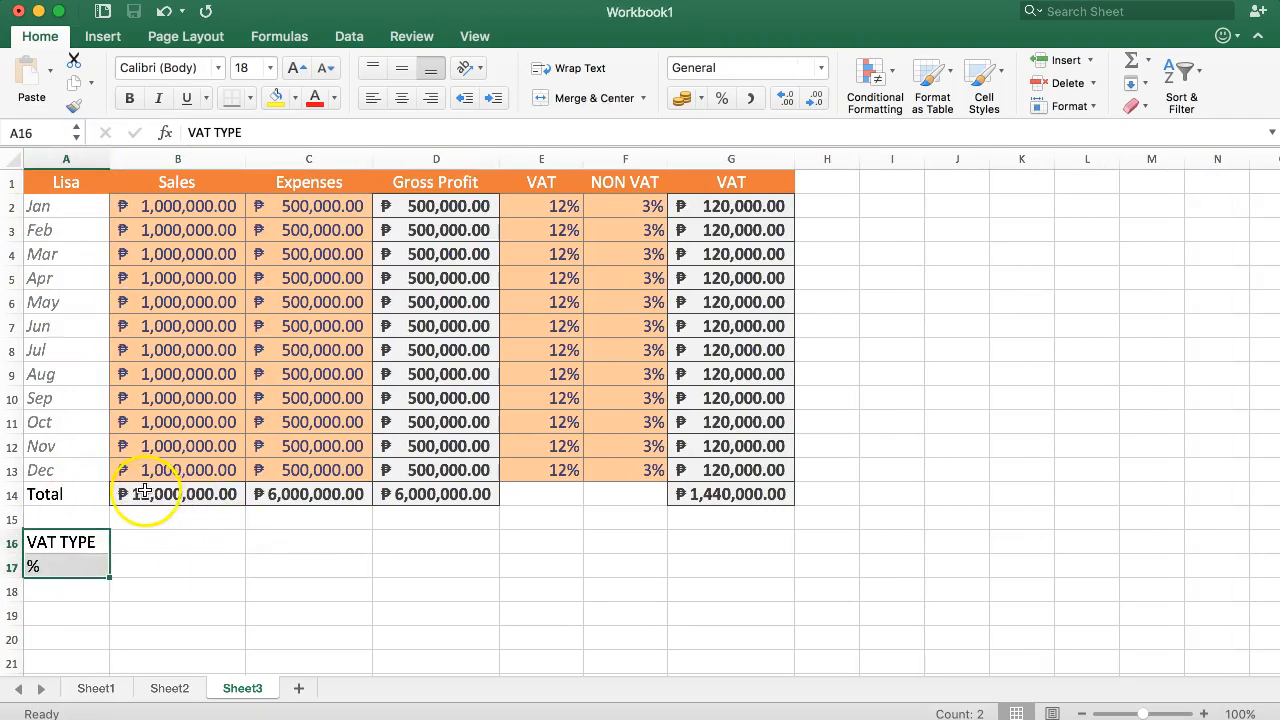
click(152, 490)
click(164, 495)
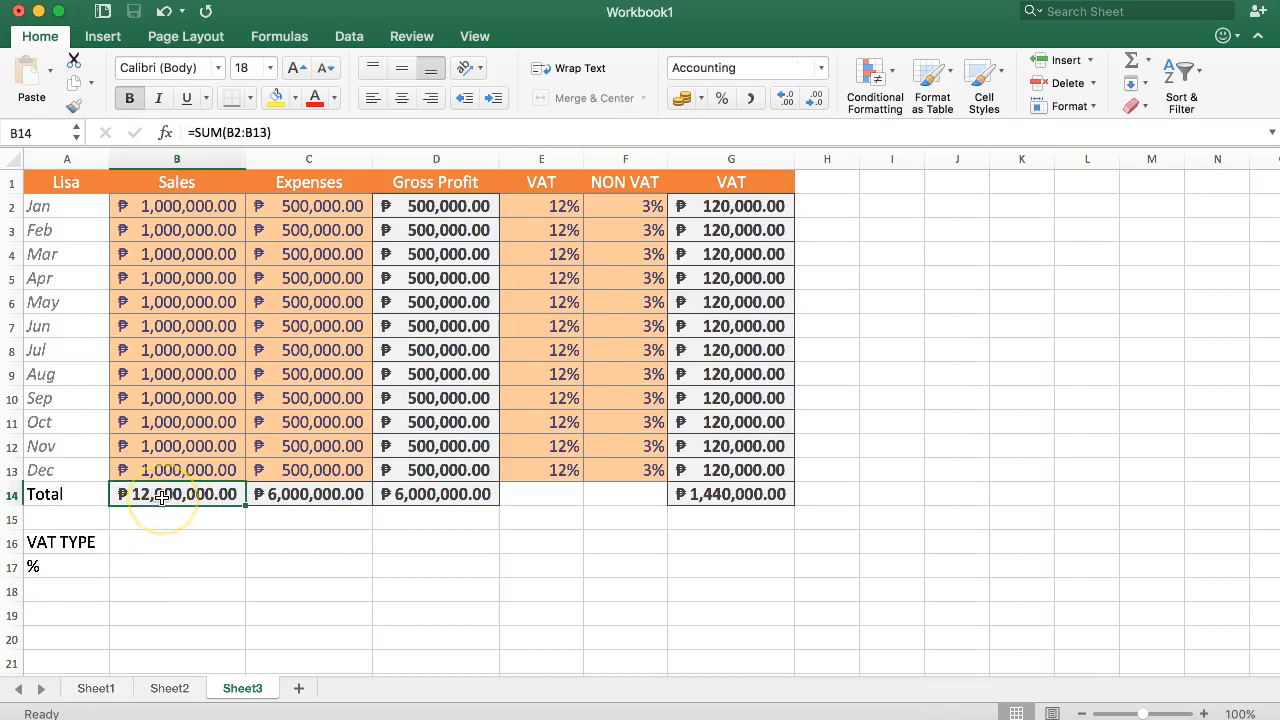
click(146, 542)
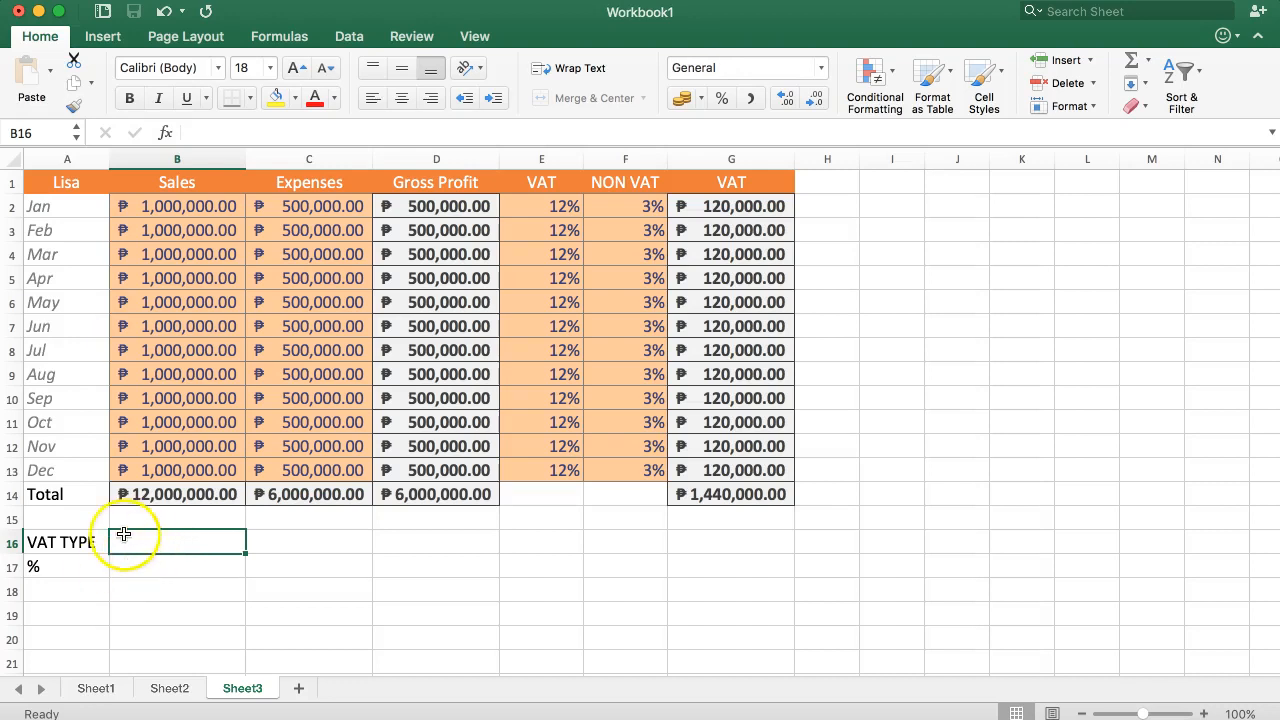
click(135, 563)
click(140, 537)
click(138, 565)
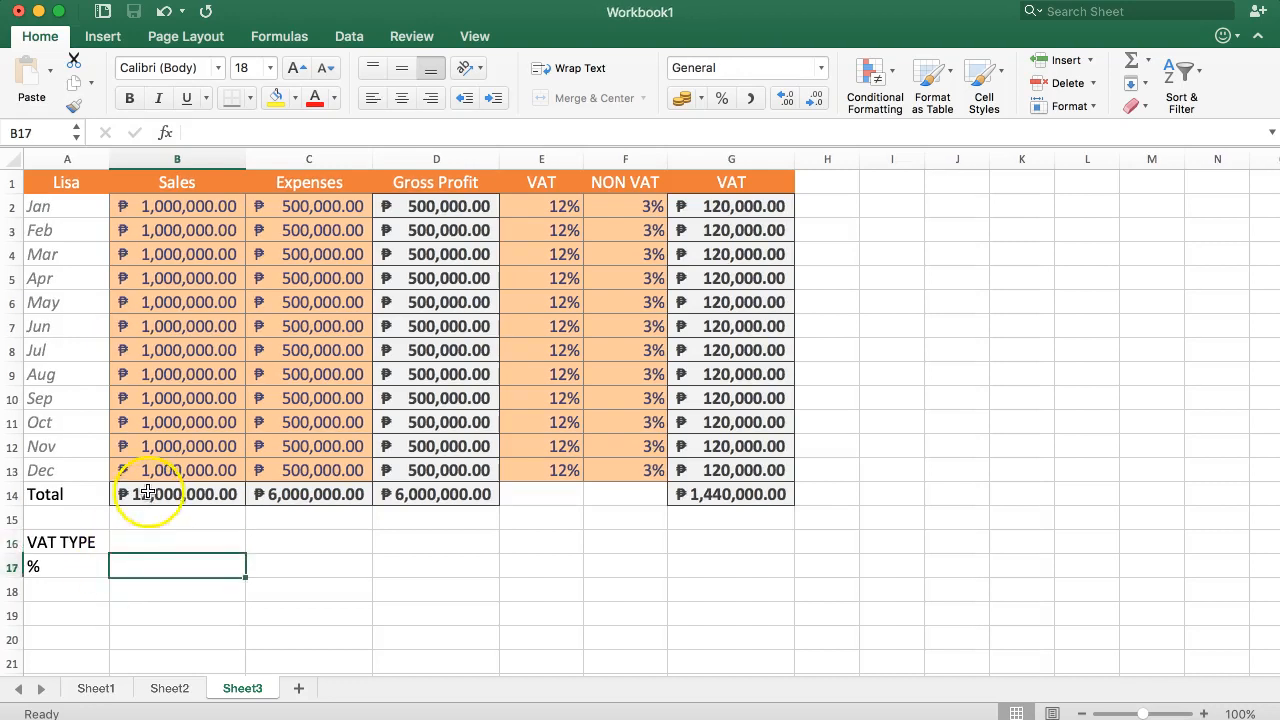
click(147, 493)
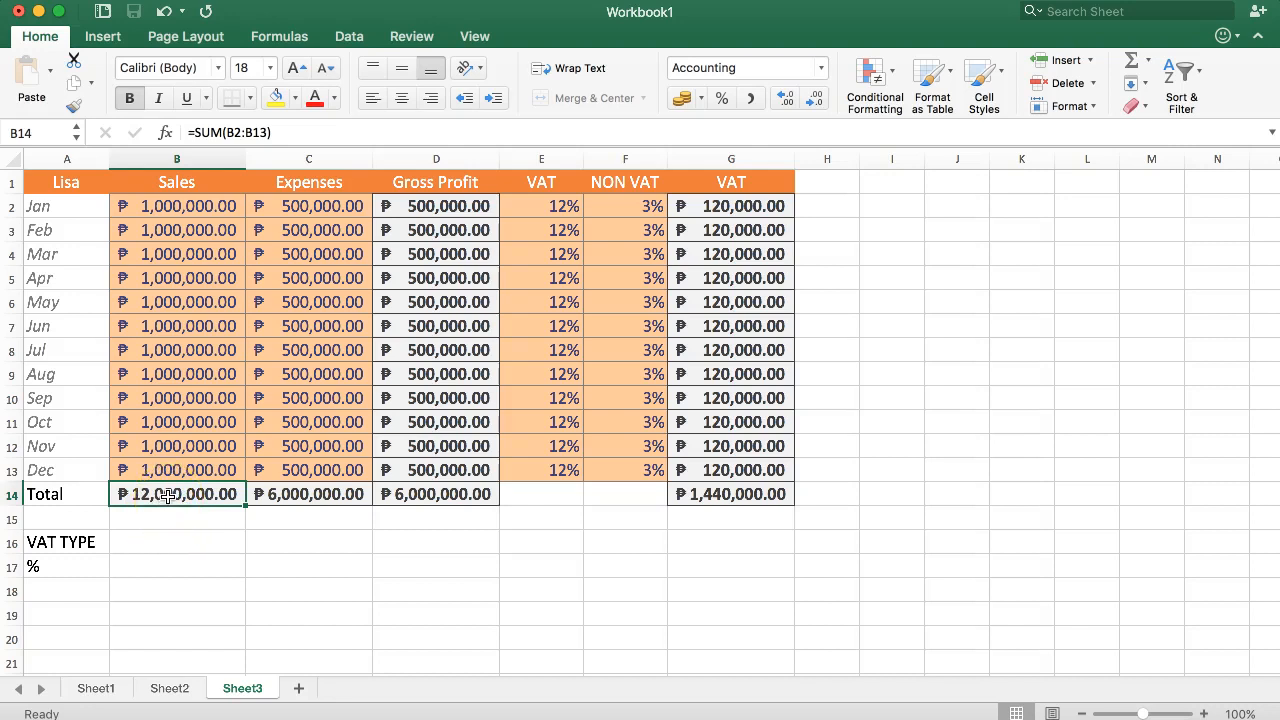
drag(545, 206, 550, 471)
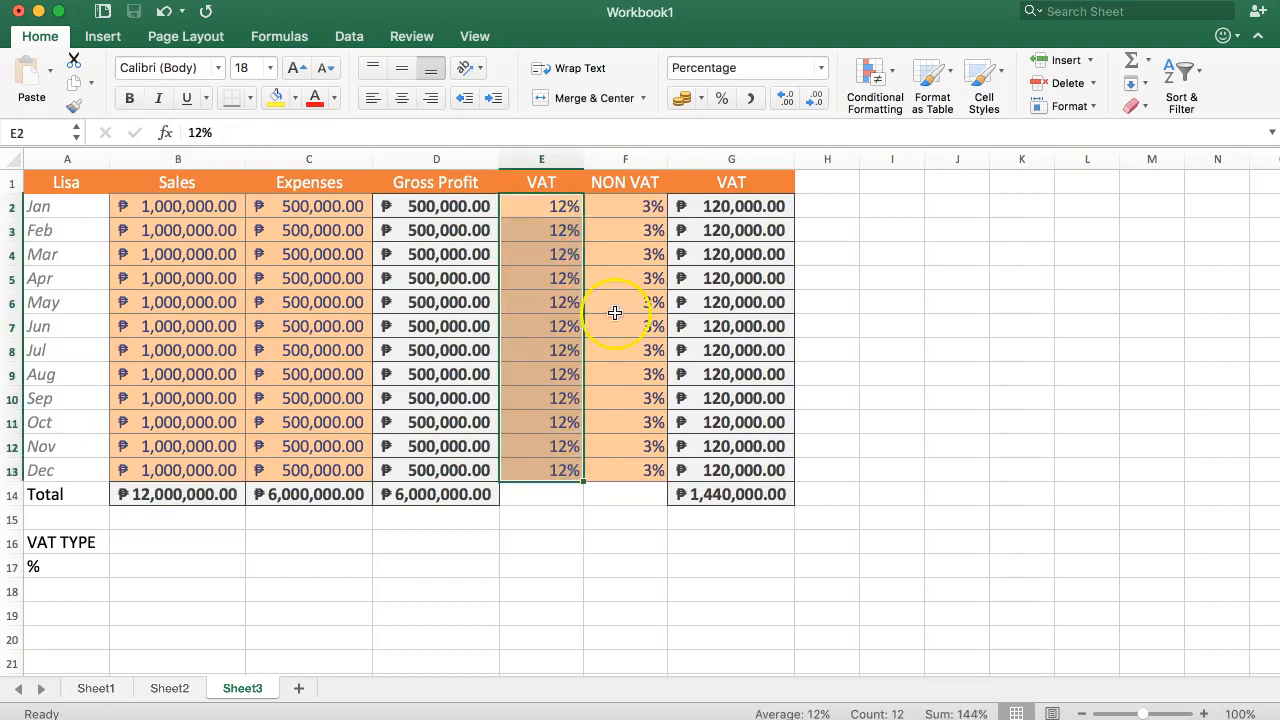
click(150, 545)
drag(640, 195, 634, 471)
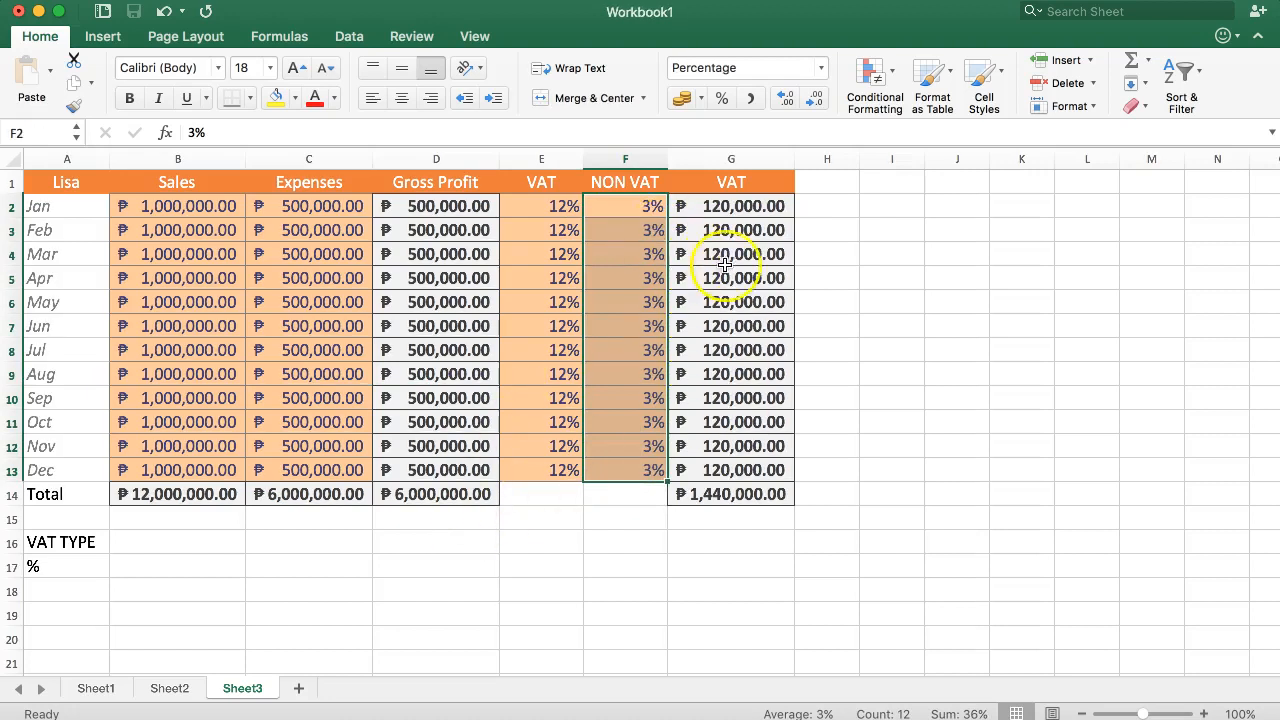
drag(749, 206, 757, 494)
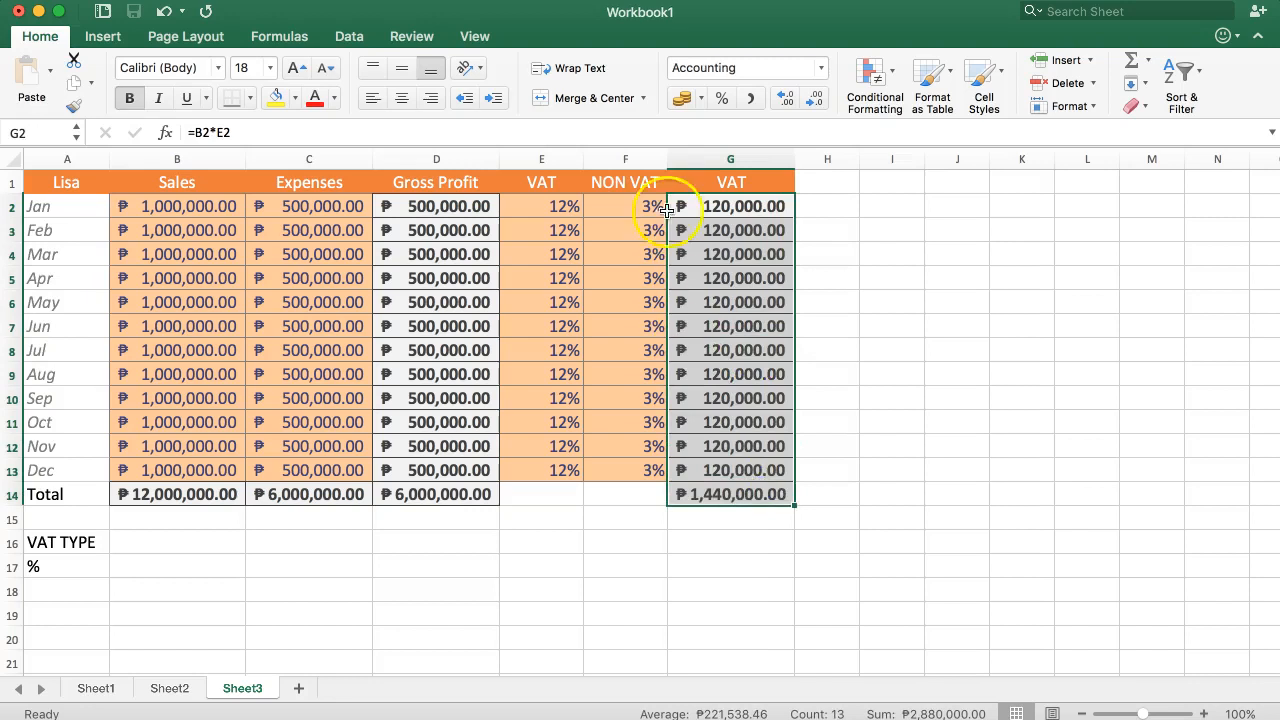
Delete the VAT and NON VAT rate columns, E and F
drag(598, 160, 551, 163)
right_click(558, 166)
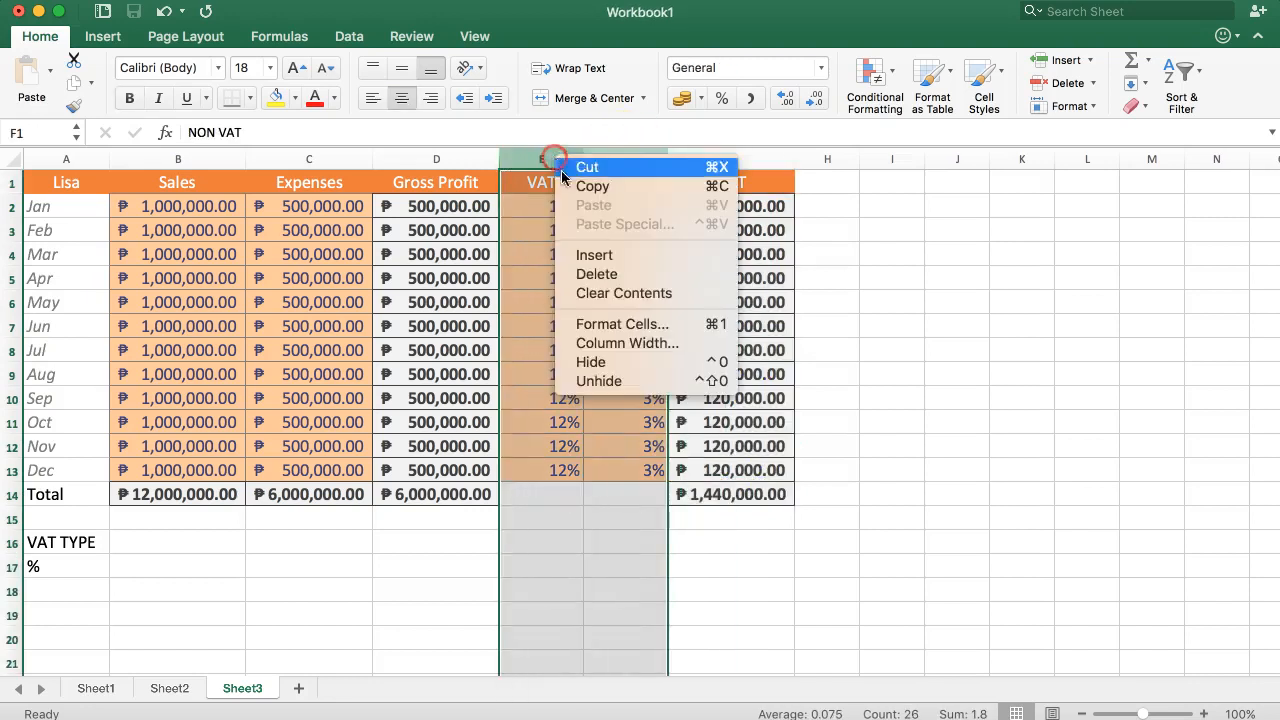
click(592, 274)
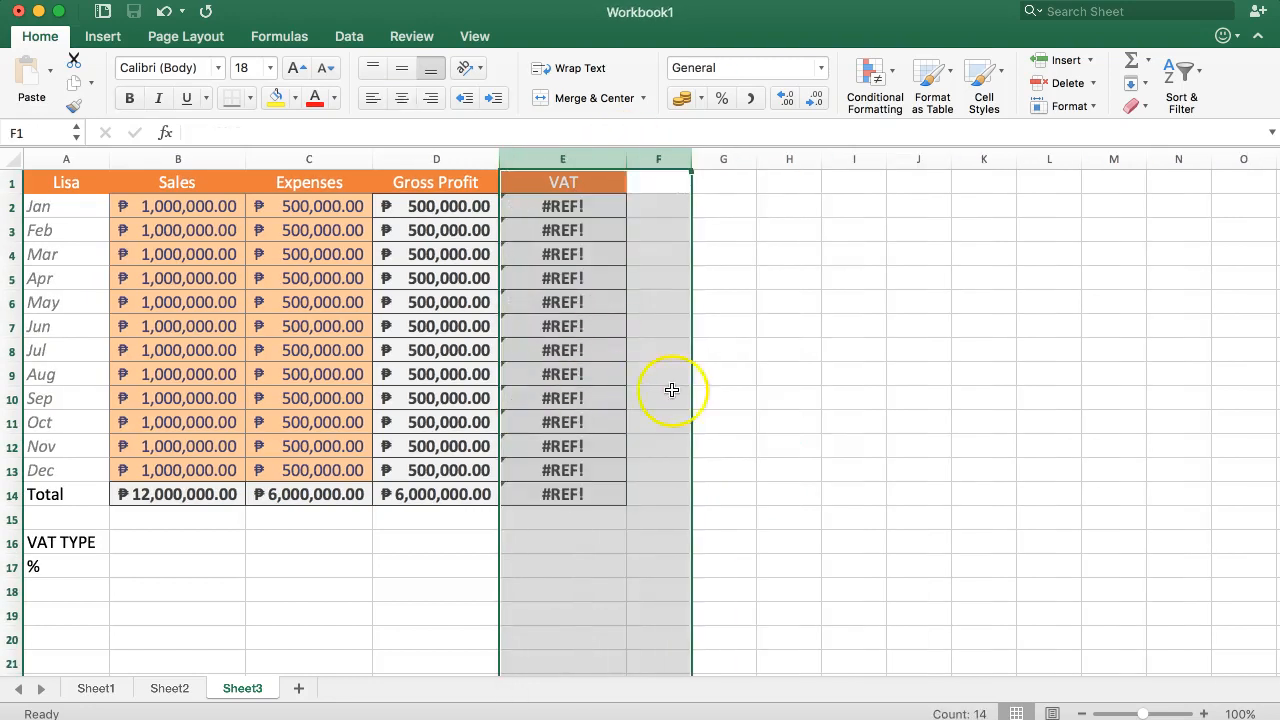
Examine the VAT formula in E2 for the reference to the deleted rate column
click(584, 254)
drag(590, 206, 556, 206)
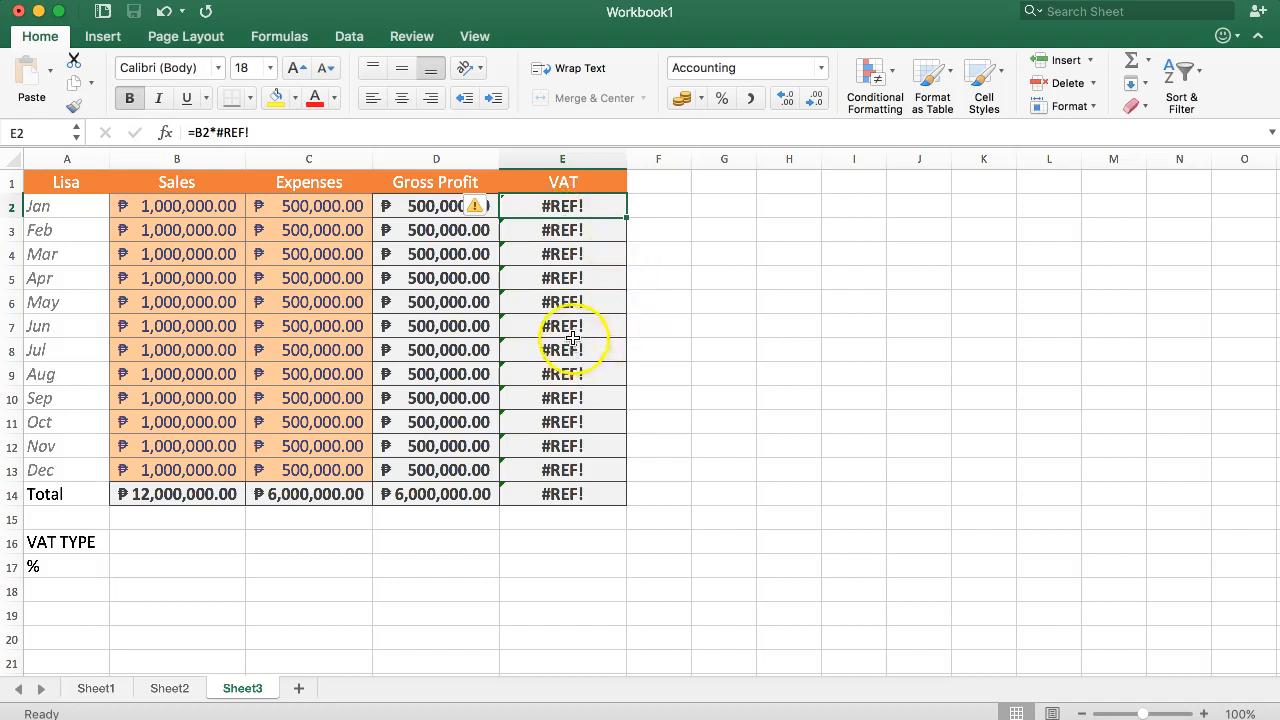
double_click(220, 133)
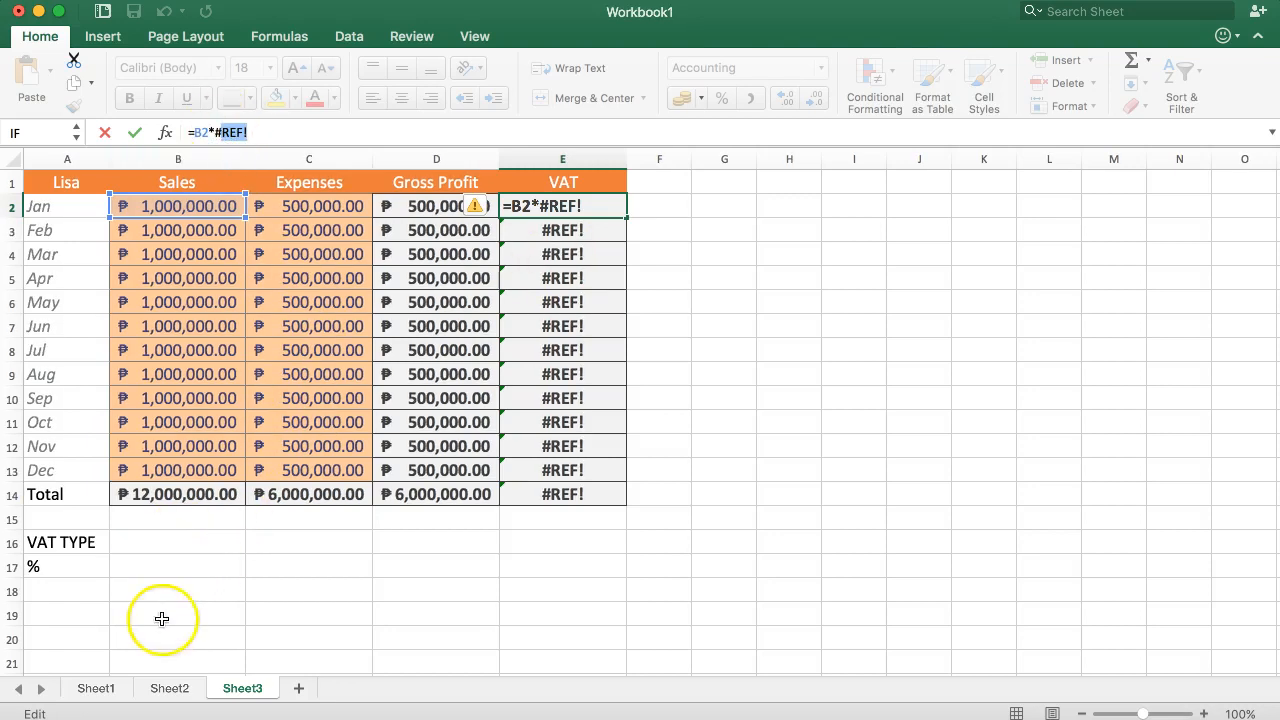
key(Escape)
Start an IF formula in B16 with the logical test B14 < 2000000, using the Formula Builder
click(177, 526)
click(176, 547)
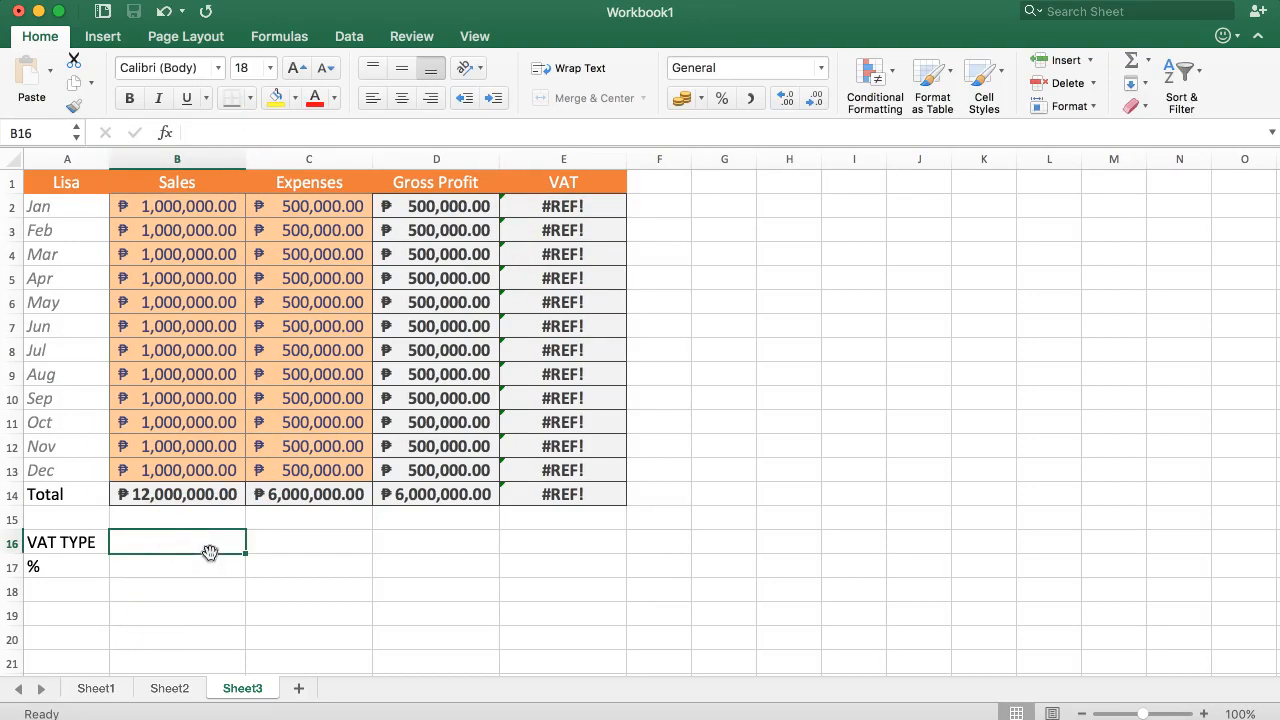
text(=IF)
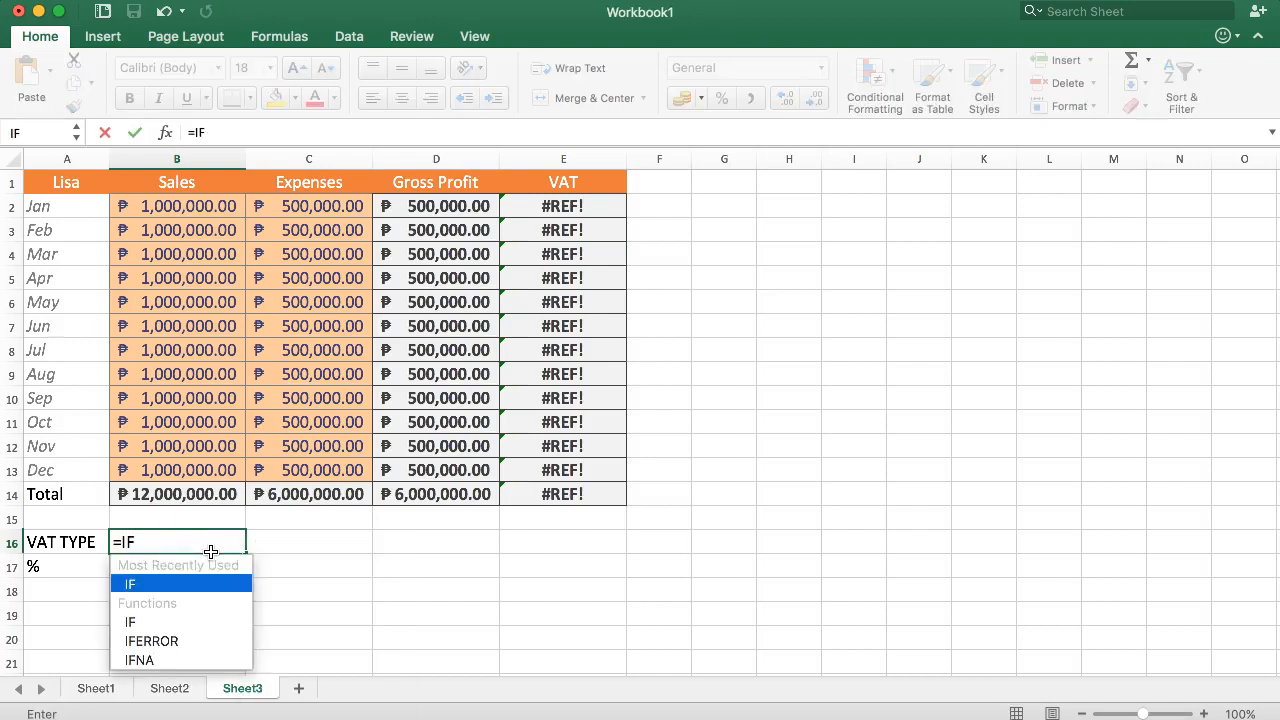
text(()
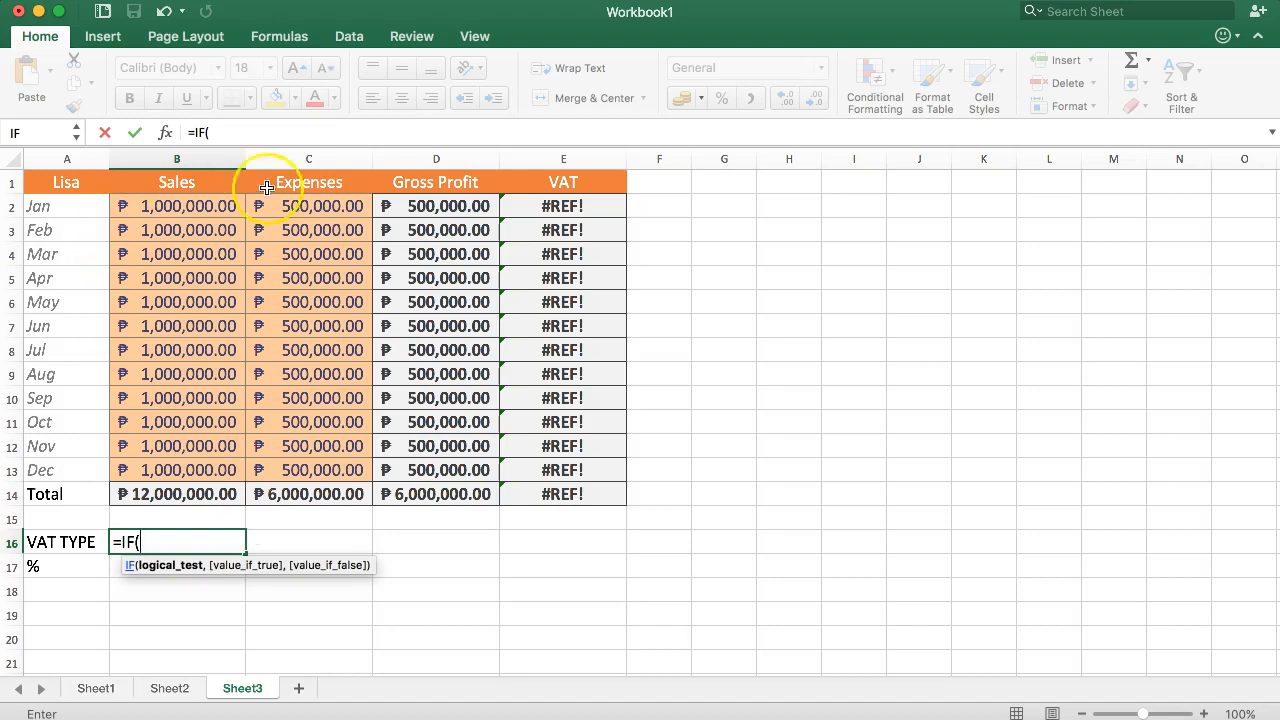
click(241, 133)
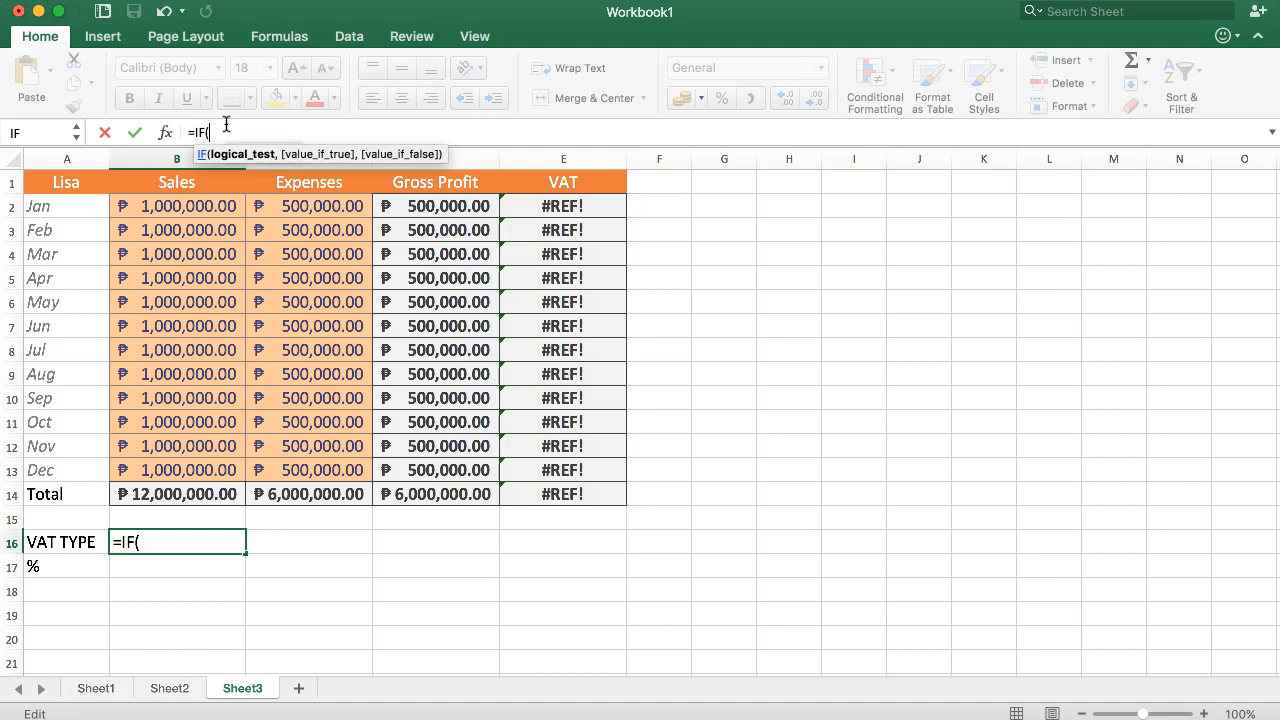
click(165, 132)
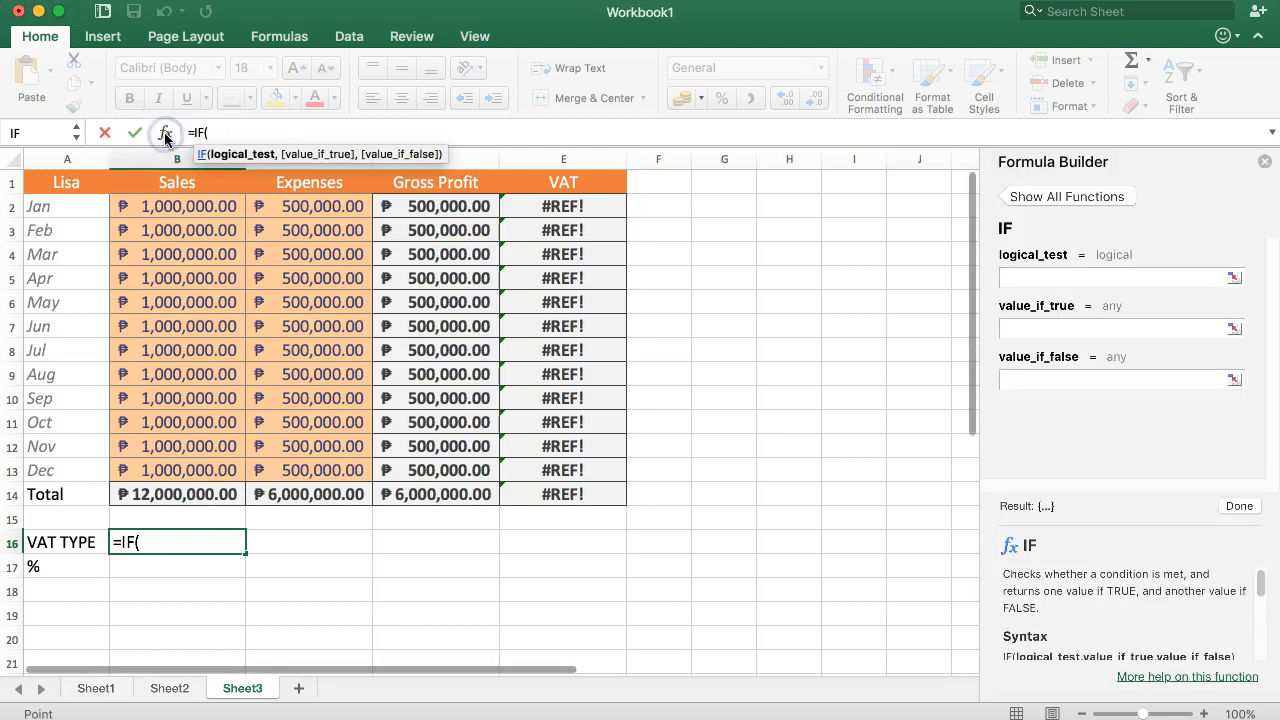
click(1020, 278)
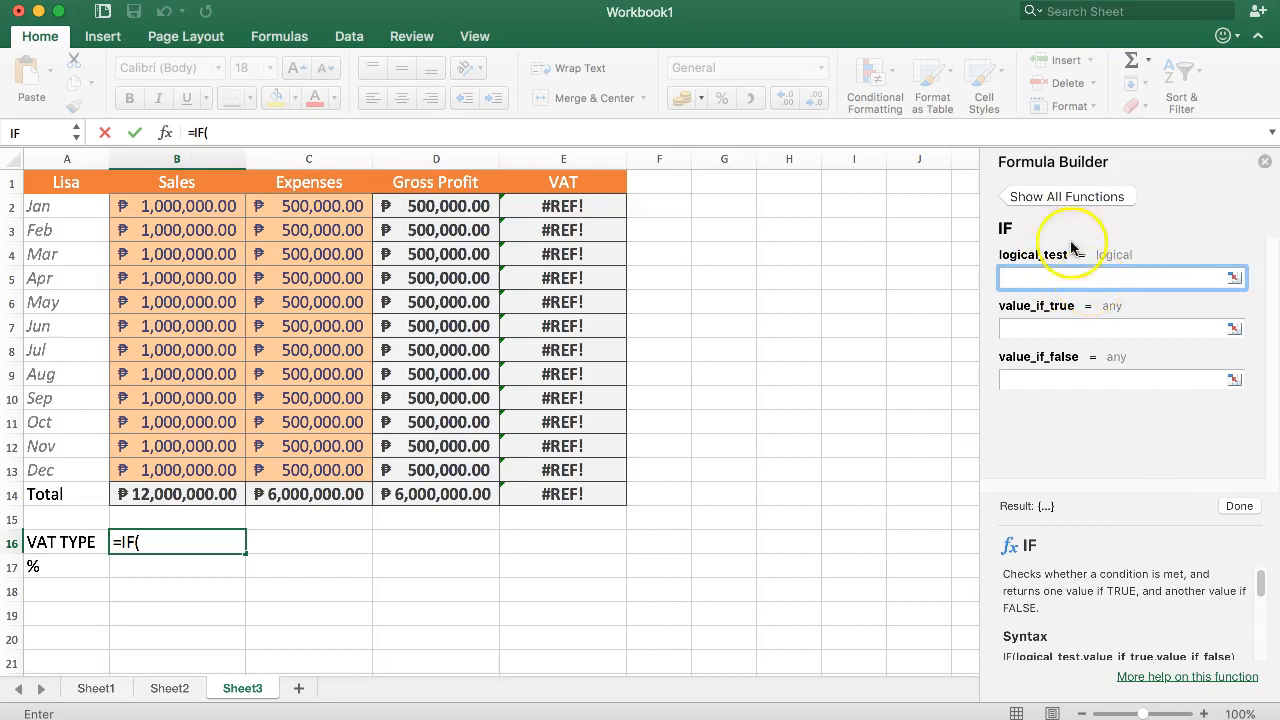
click(187, 494)
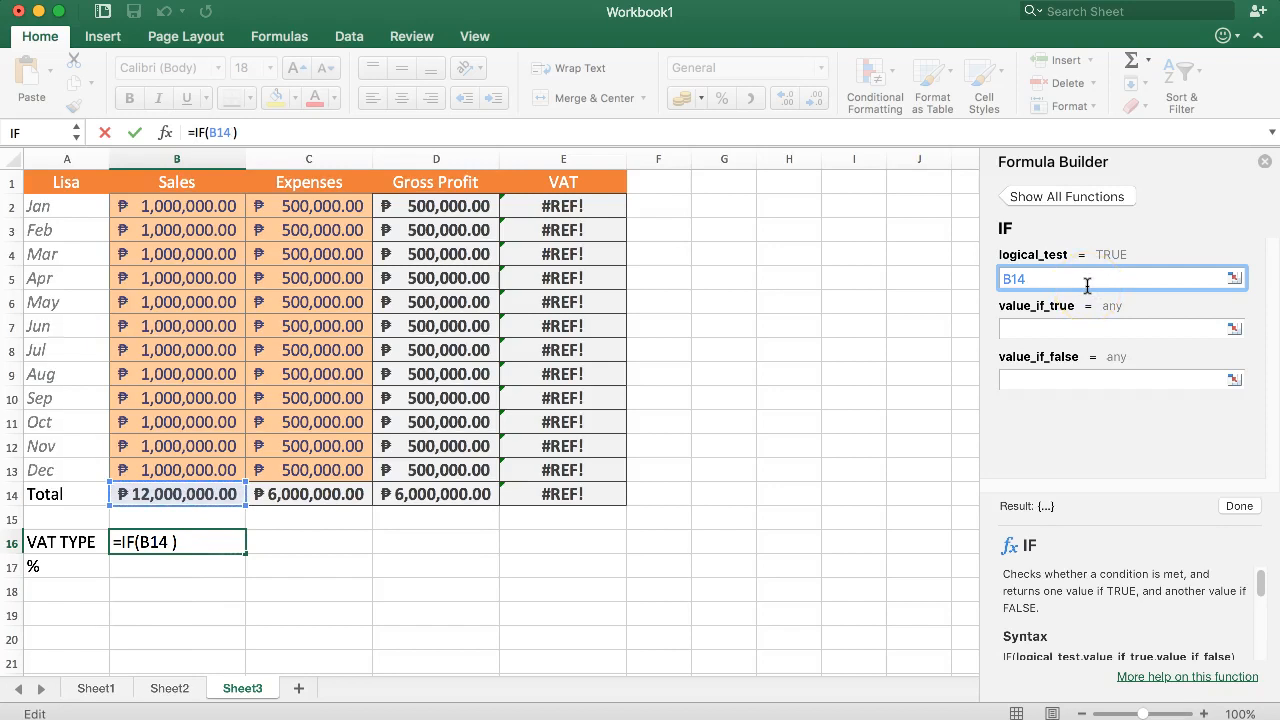
text(<)
text(2)
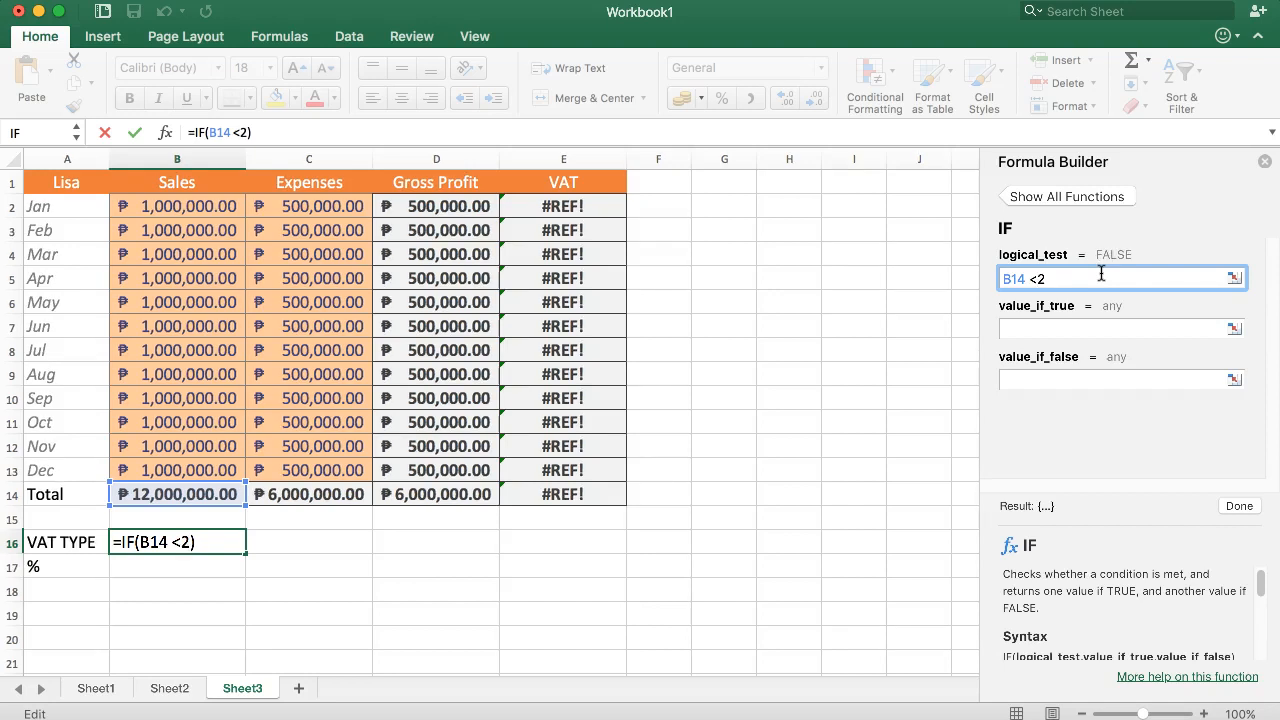
key(BackSpace)
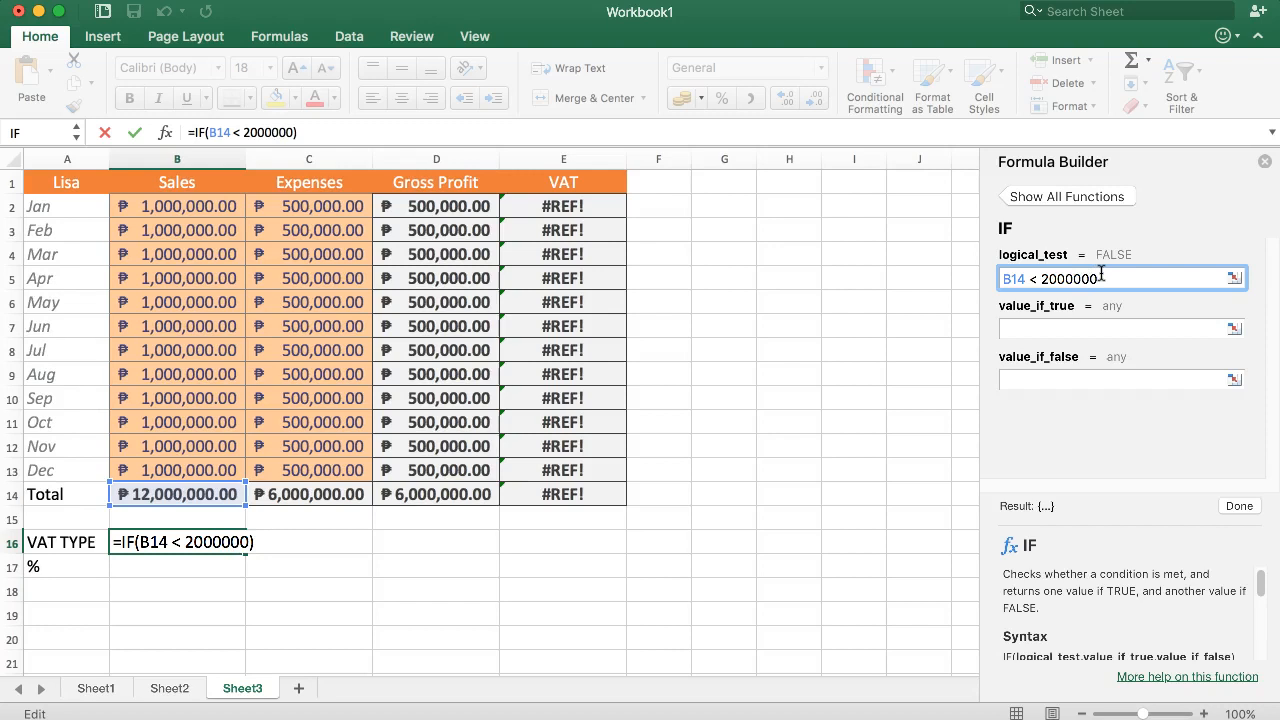
Complete the IF formula in B16 so it returns 3% if true and 12% if false, and recheck its arguments
click(1058, 328)
text(3%)
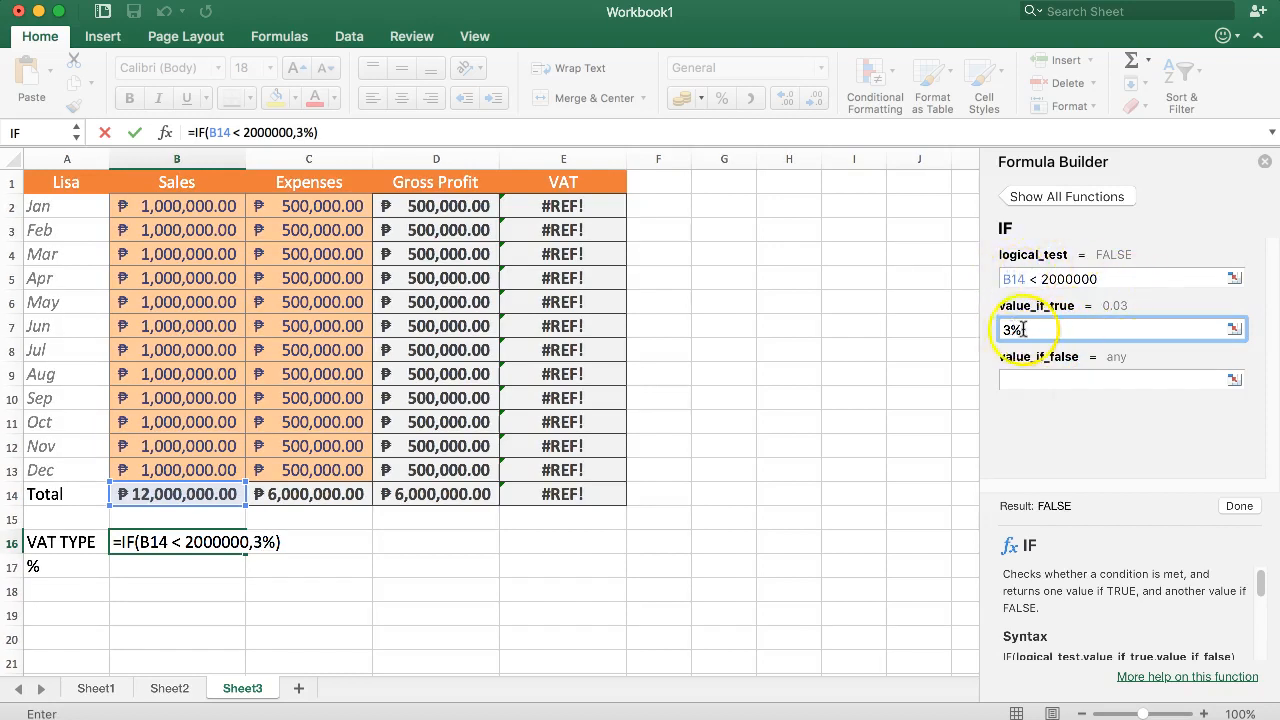
click(1033, 383)
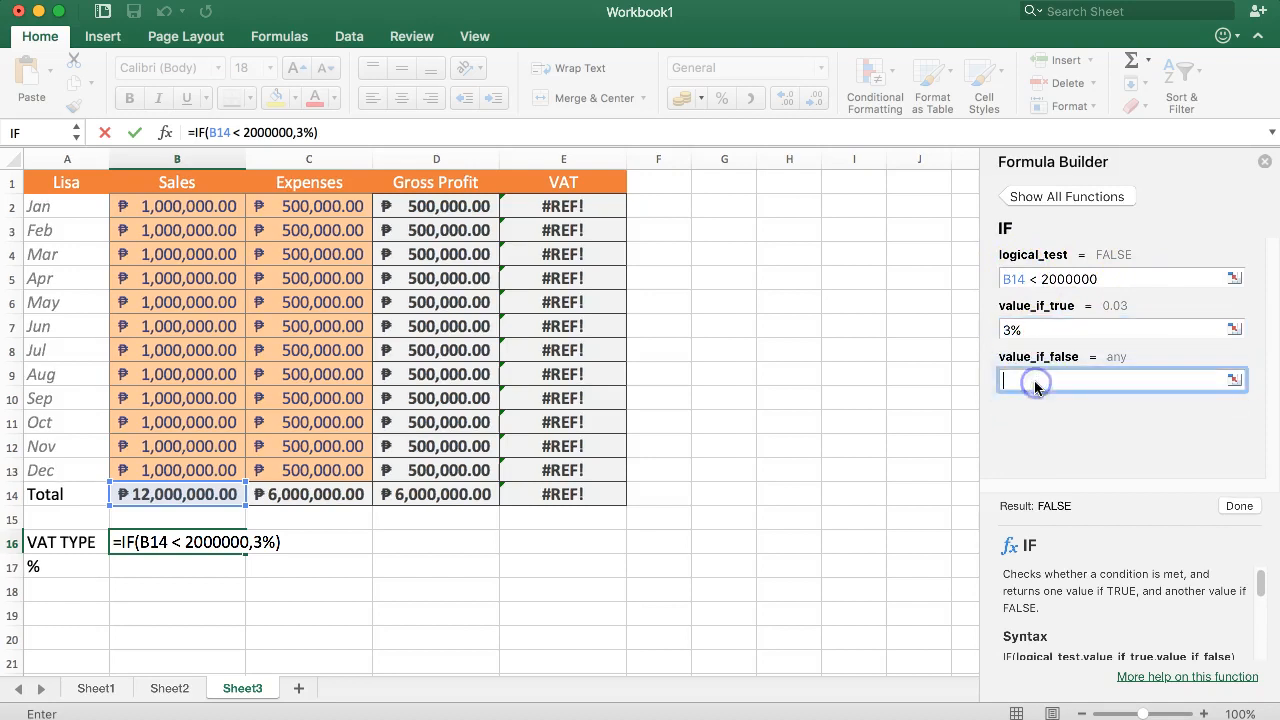
text(12)
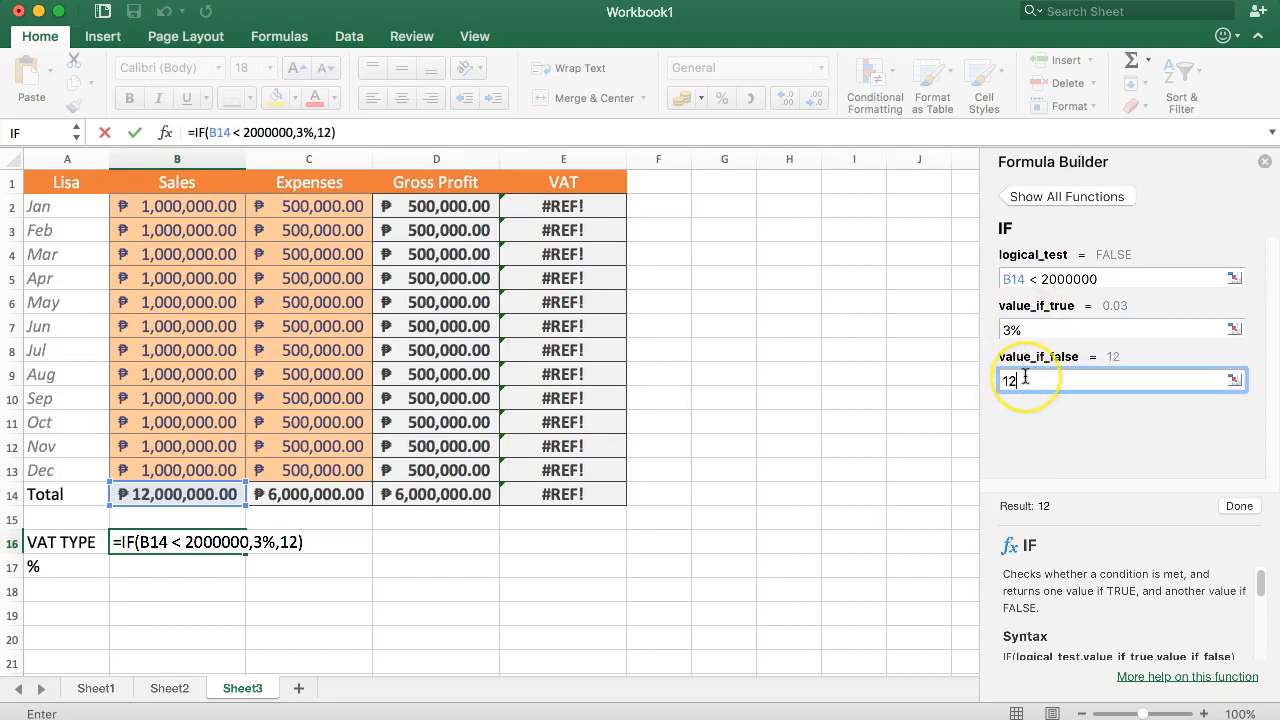
key(Return)
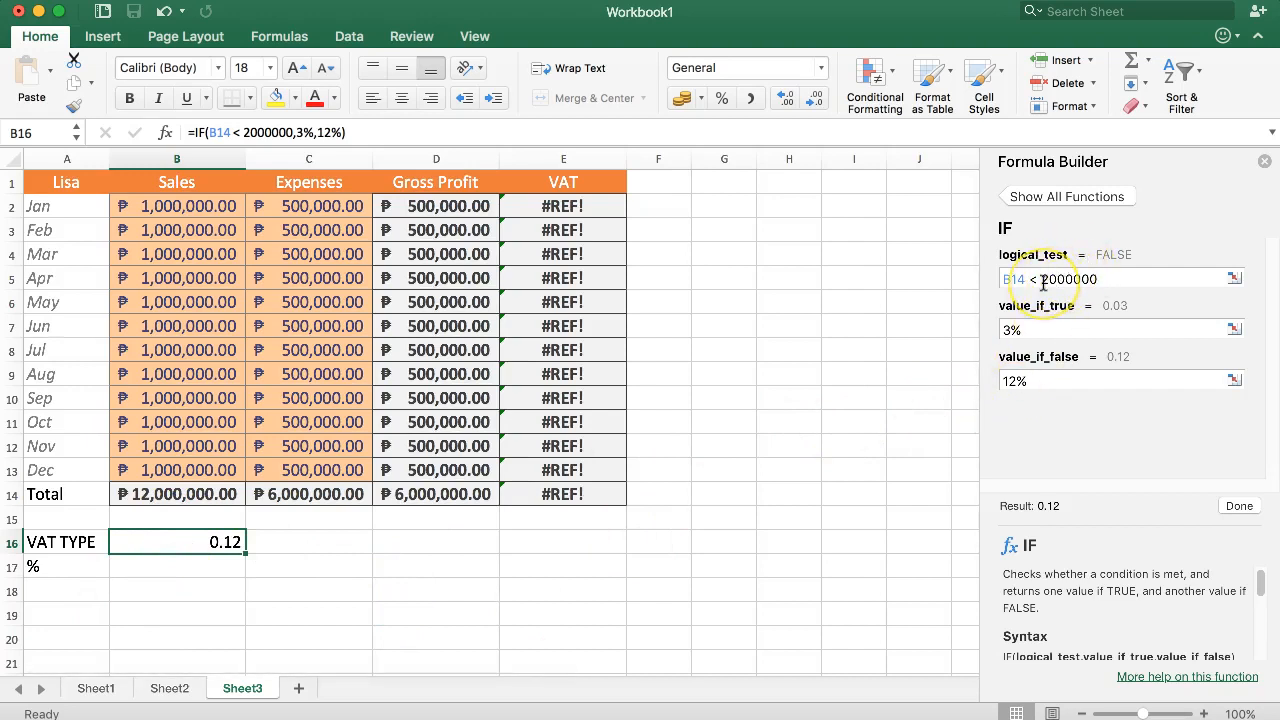
drag(1043, 283, 1106, 287)
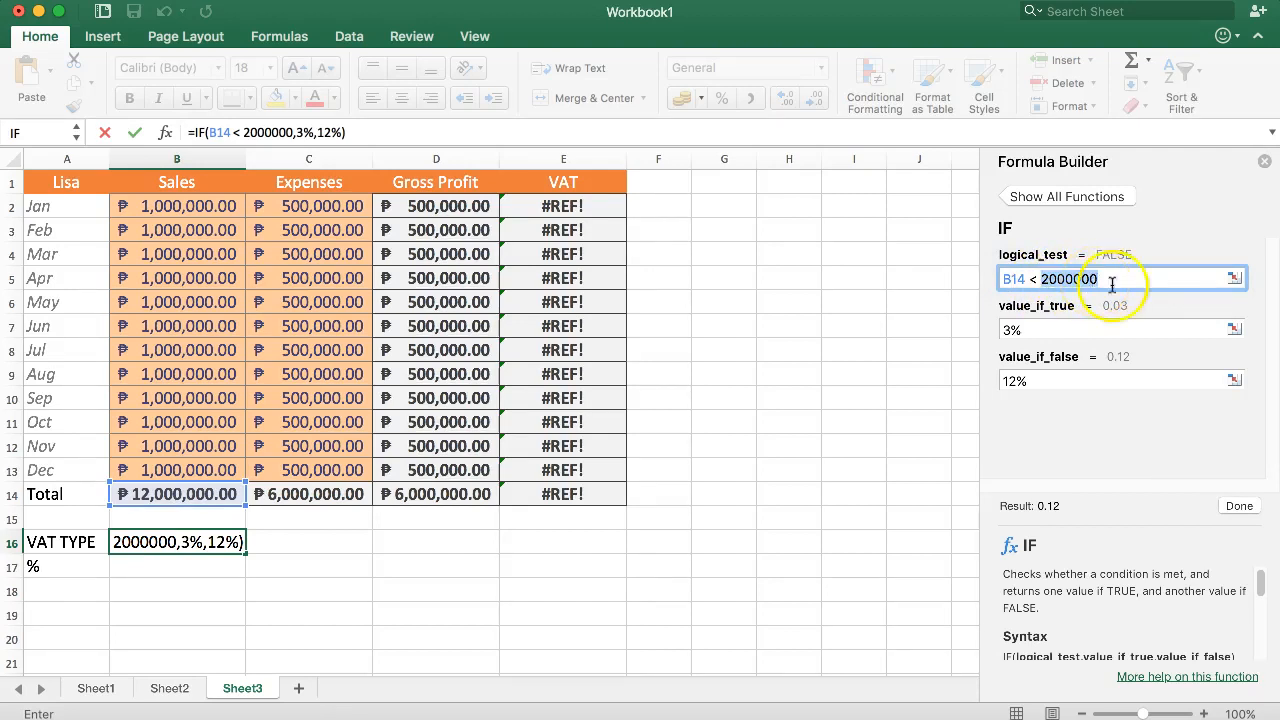
click(1076, 379)
click(1076, 379)
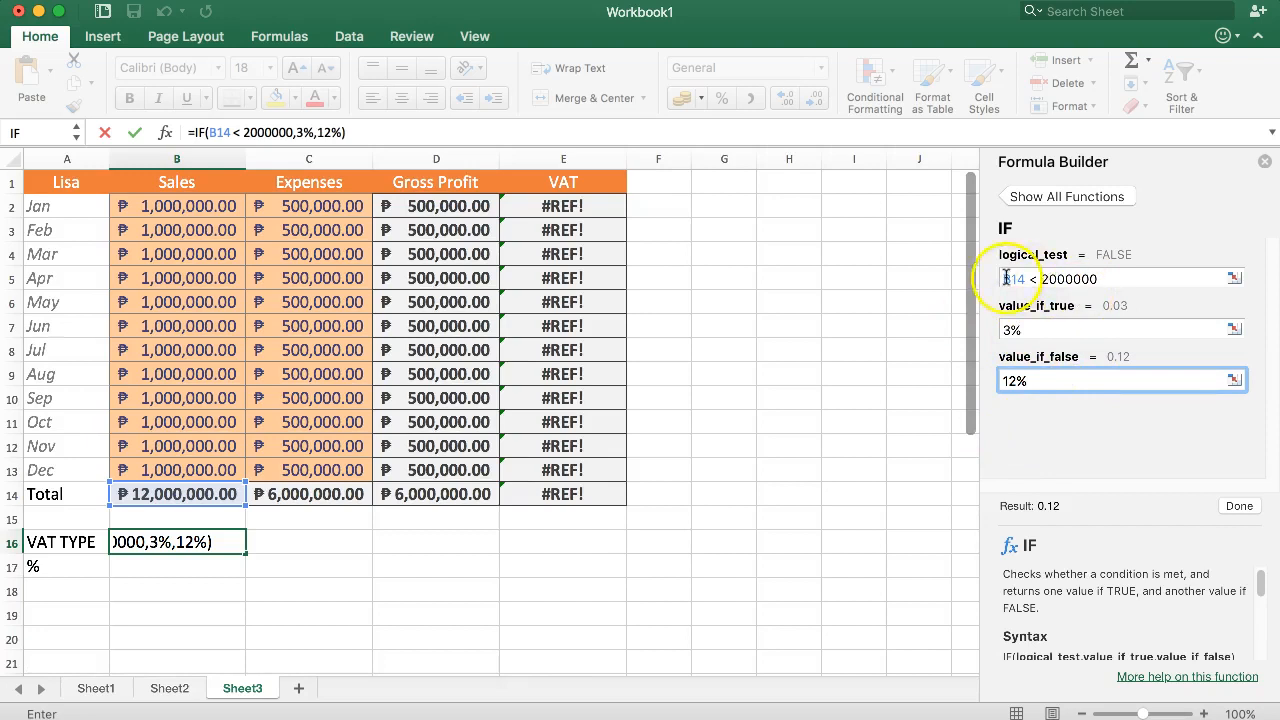
key(Return)
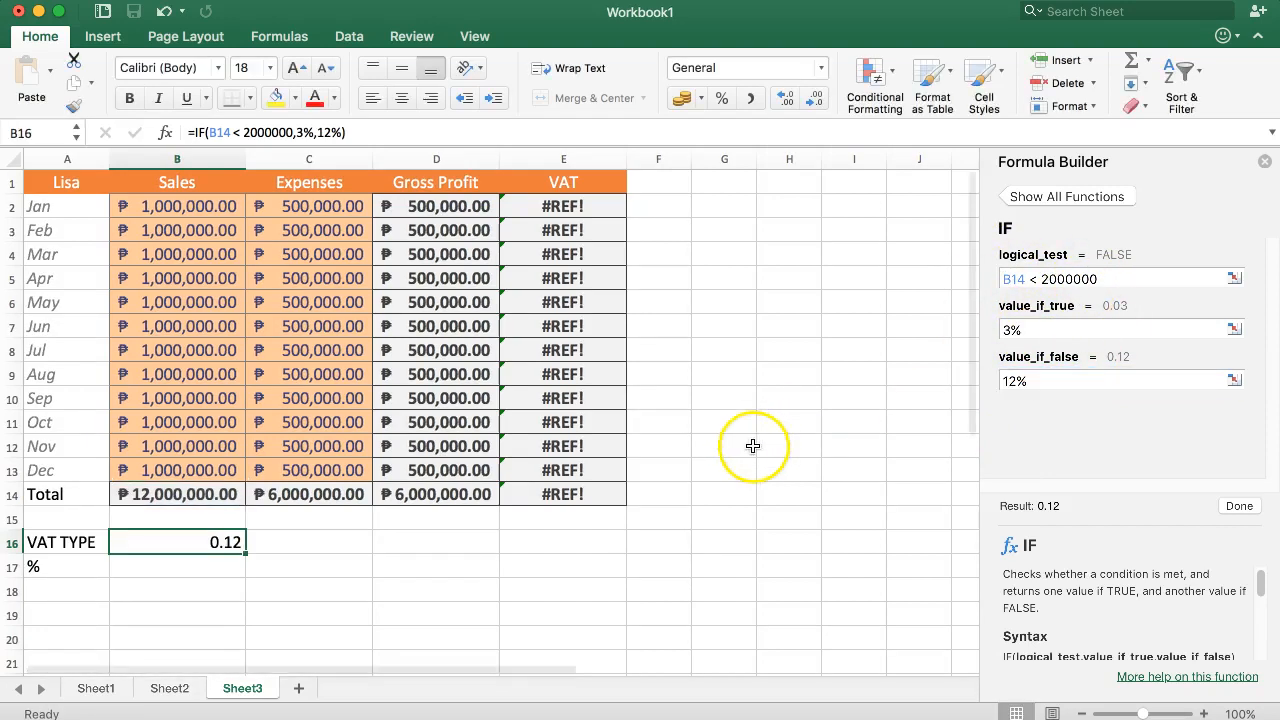
Move the IF formula from B16 down to B17, beside the % label
click(168, 547)
click(226, 554)
drag(224, 554, 222, 576)
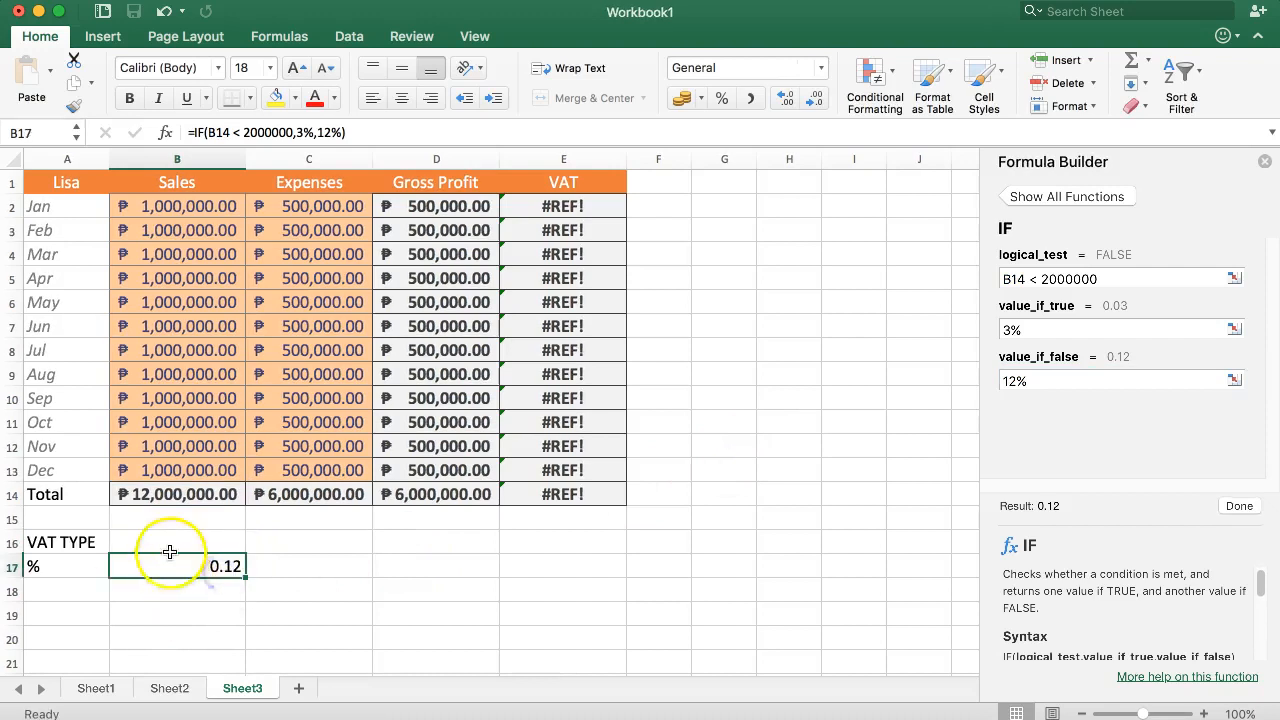
click(171, 553)
Copy the orange header formatting of A1 onto the VAT TYPE and % labels in A16:A17
drag(63, 542, 74, 562)
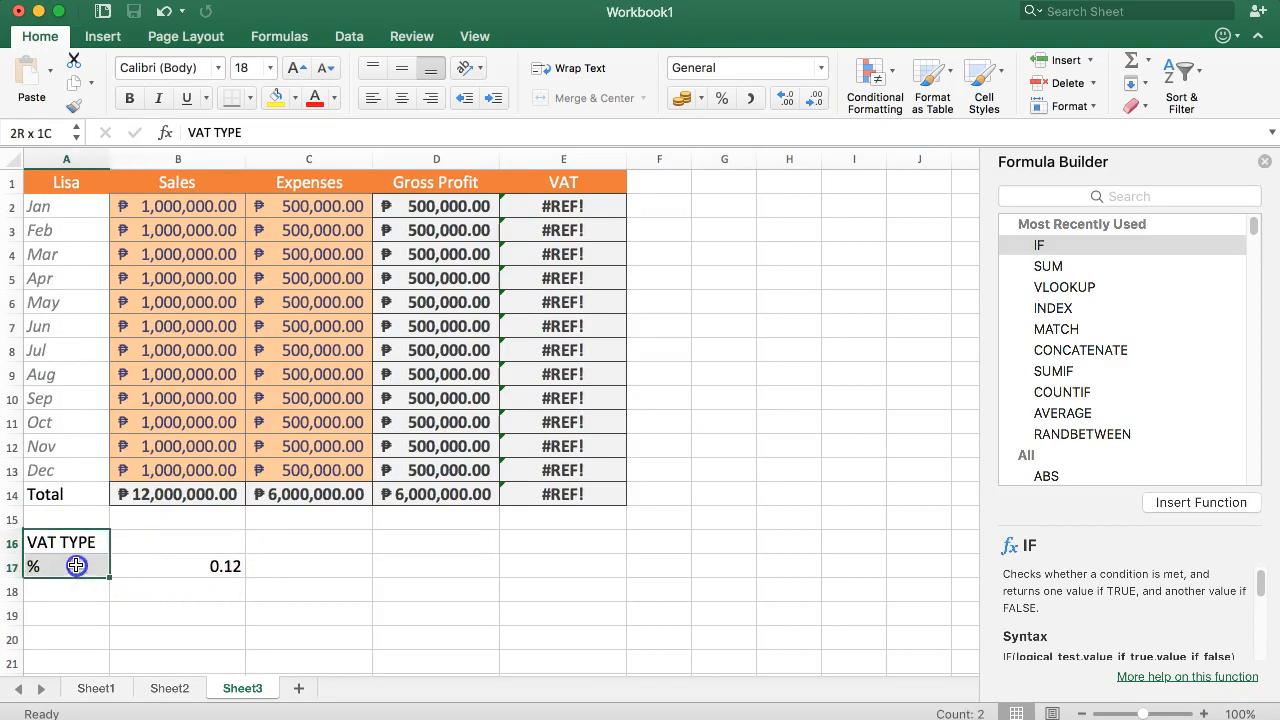
click(1010, 90)
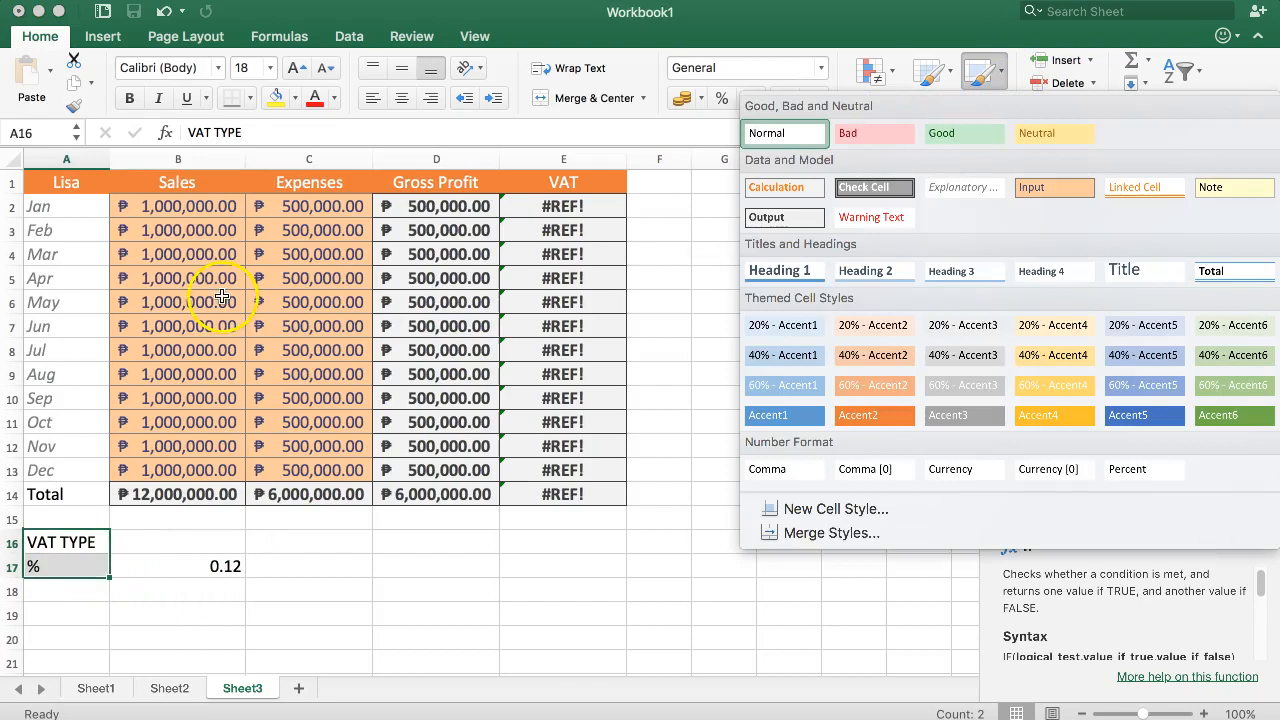
click(70, 183)
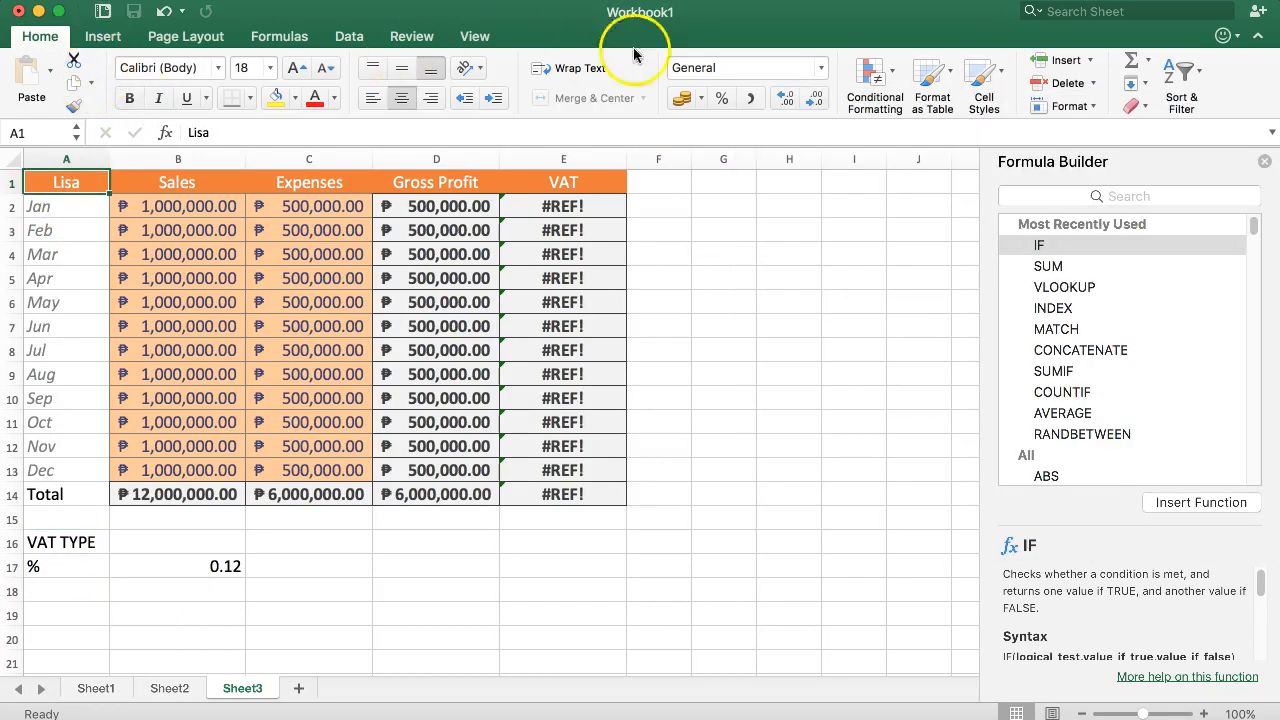
click(71, 104)
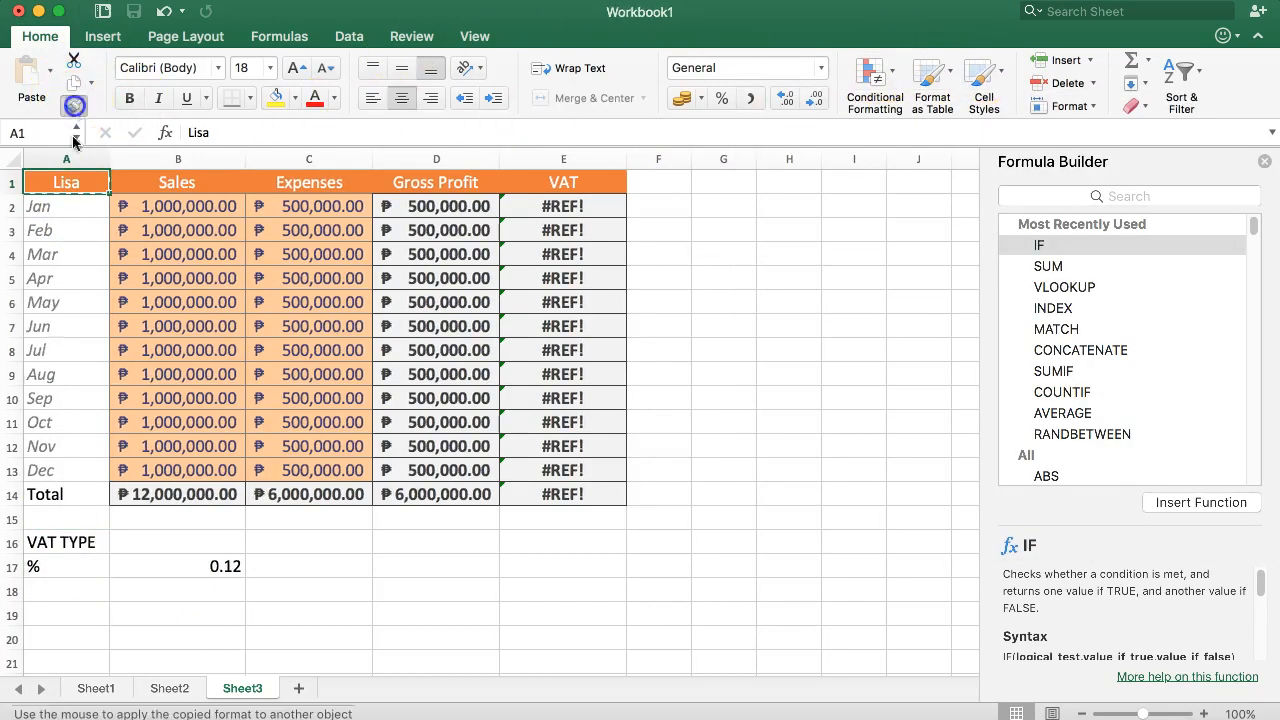
drag(58, 519, 66, 566)
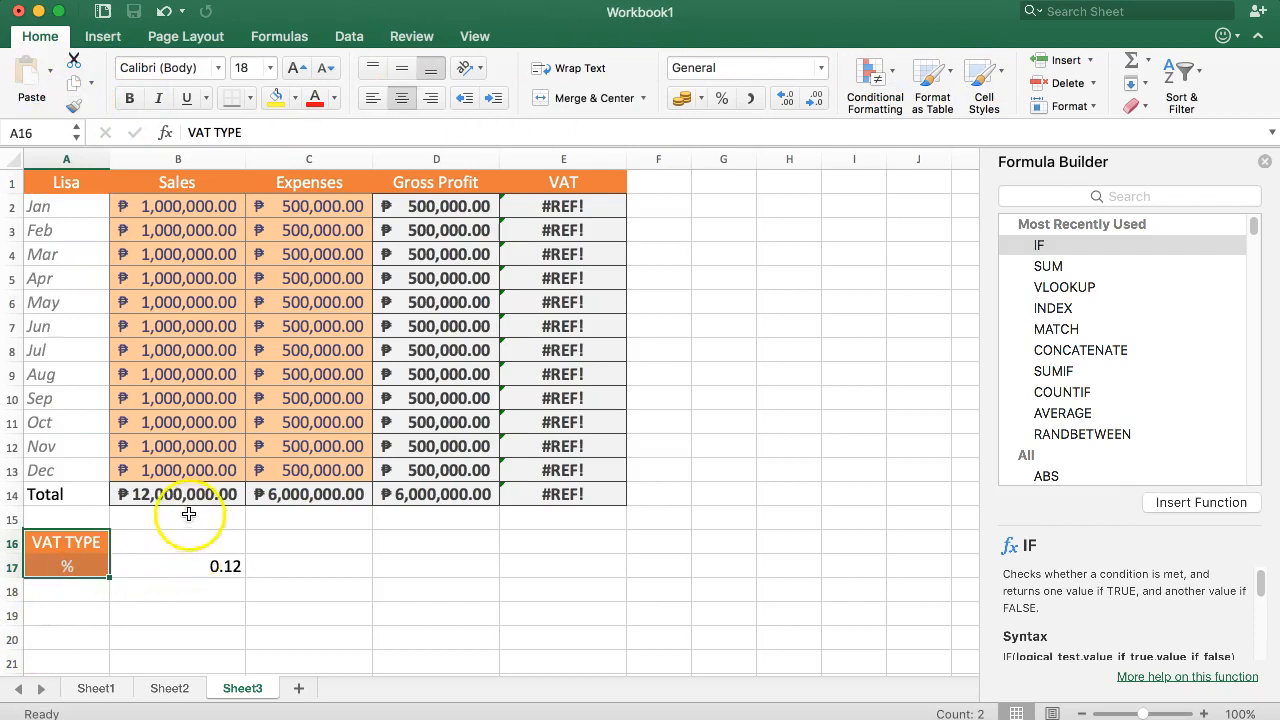
Copy the formatting of the total gross profit cell D14 onto B16:B17
click(427, 494)
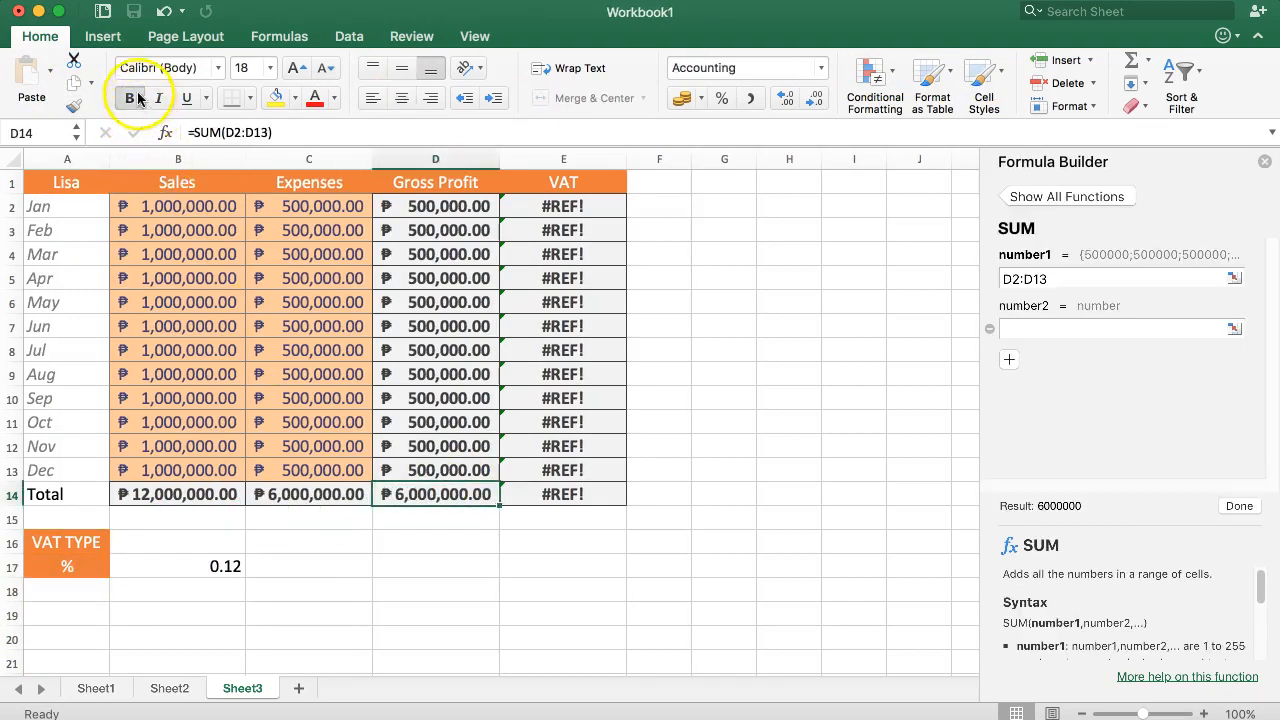
click(73, 104)
mouse_move(212, 540)
mouse_down()
mouse_move(203, 566)
mouse_move(160, 564)
mouse_up()
click(167, 548)
Try the Percent format on the rate in B17, and replace it with Comma style
click(172, 566)
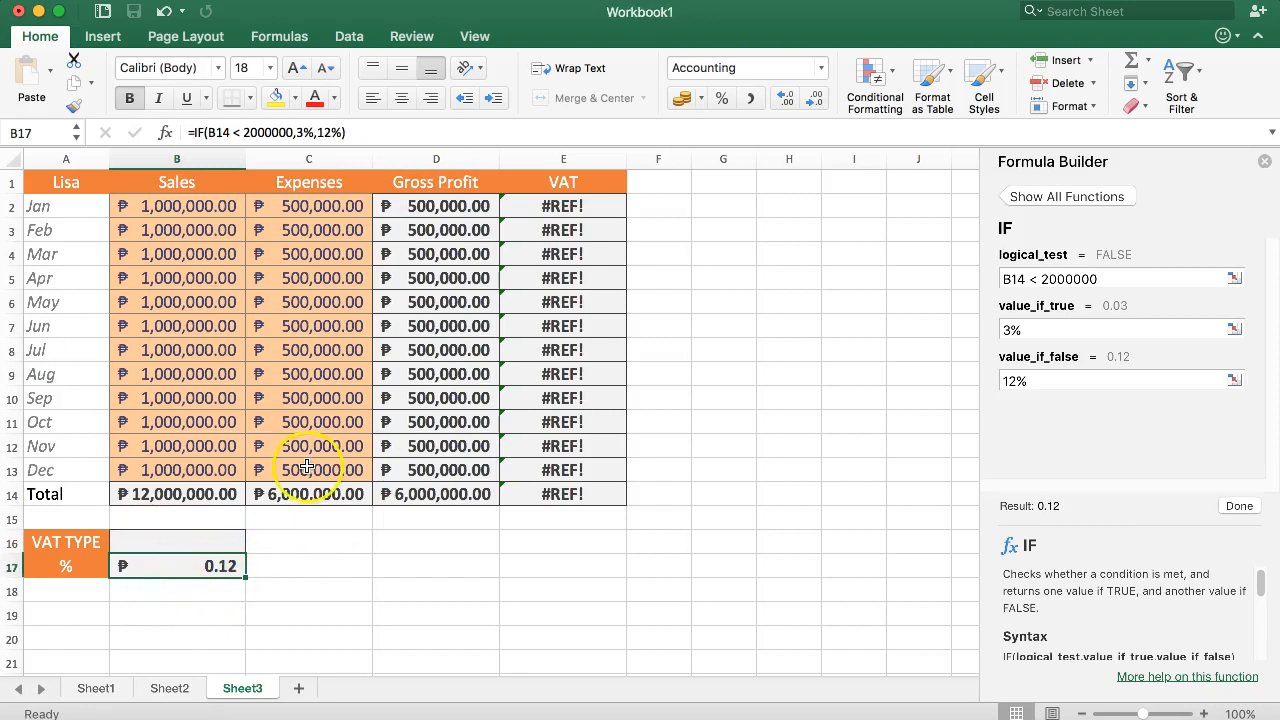
click(719, 99)
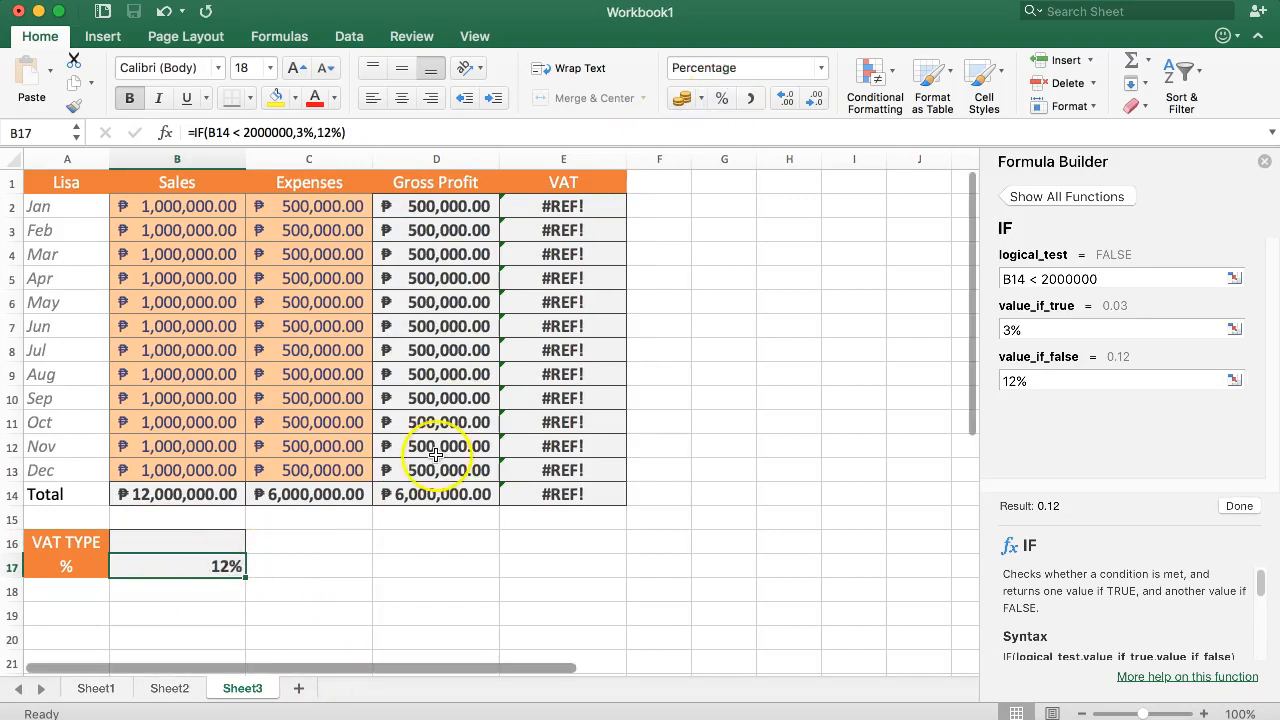
click(742, 99)
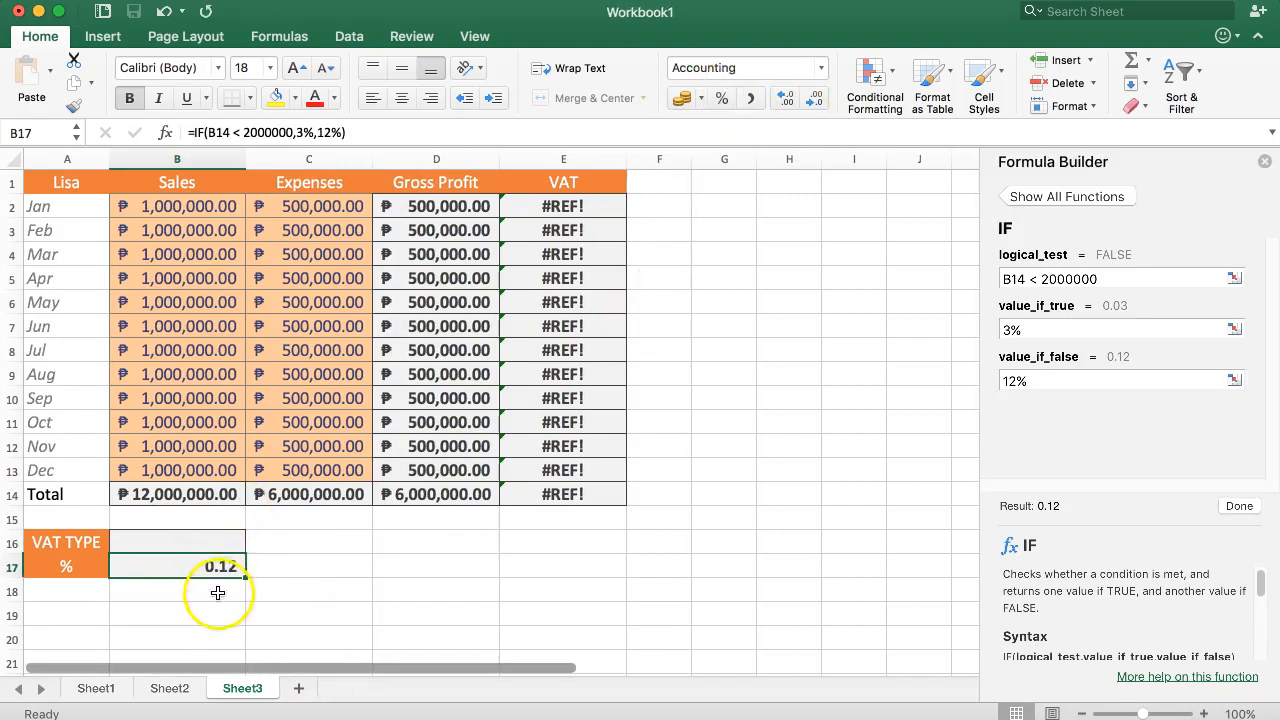
click(280, 570)
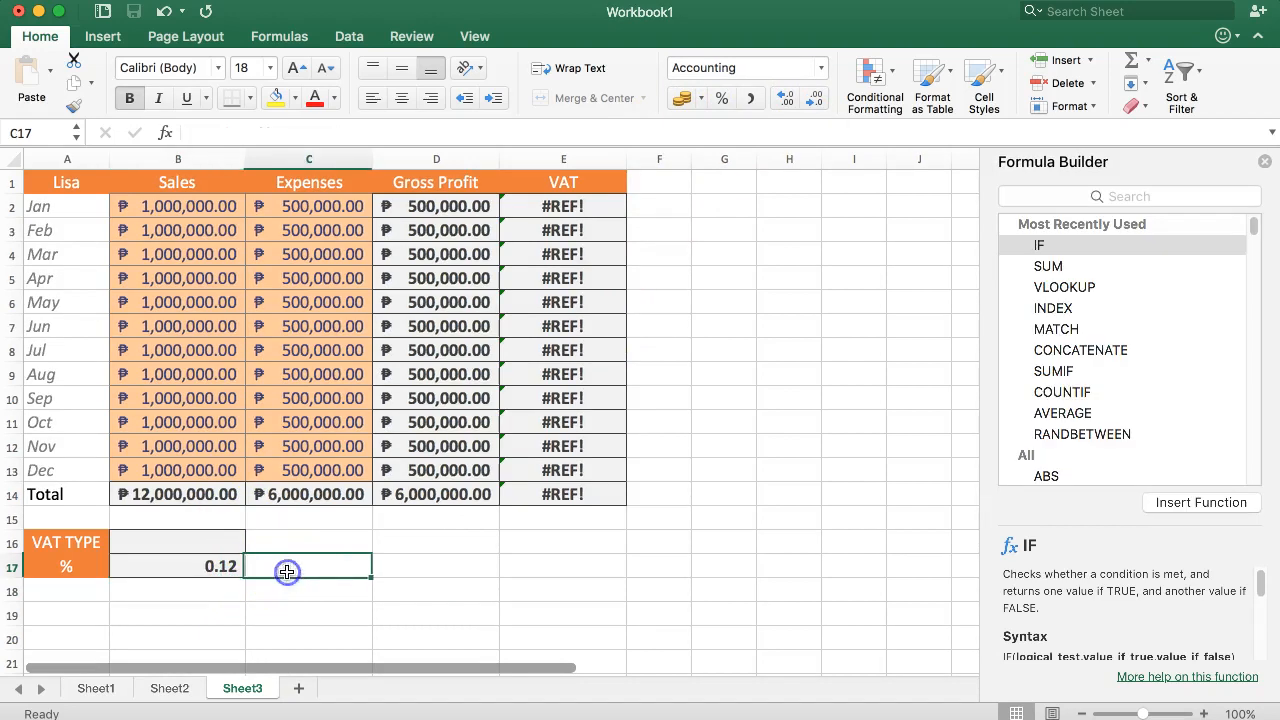
text(12 =0.1)
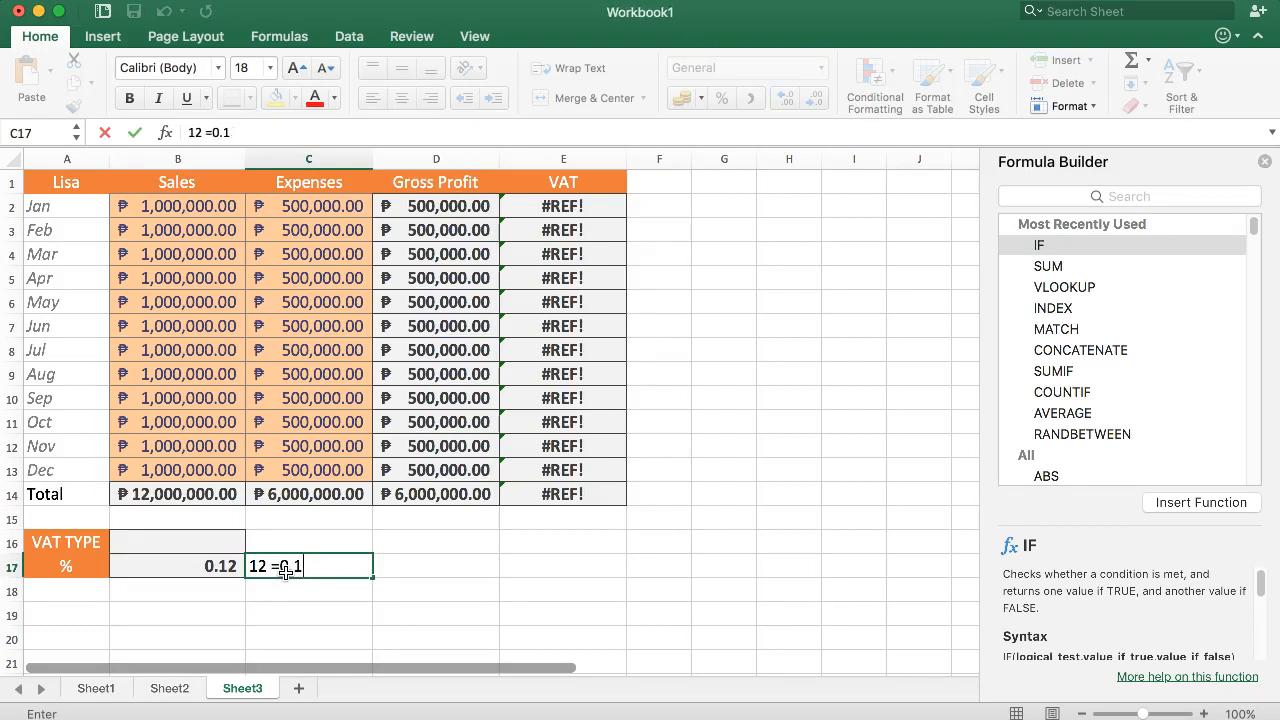
key(Return)
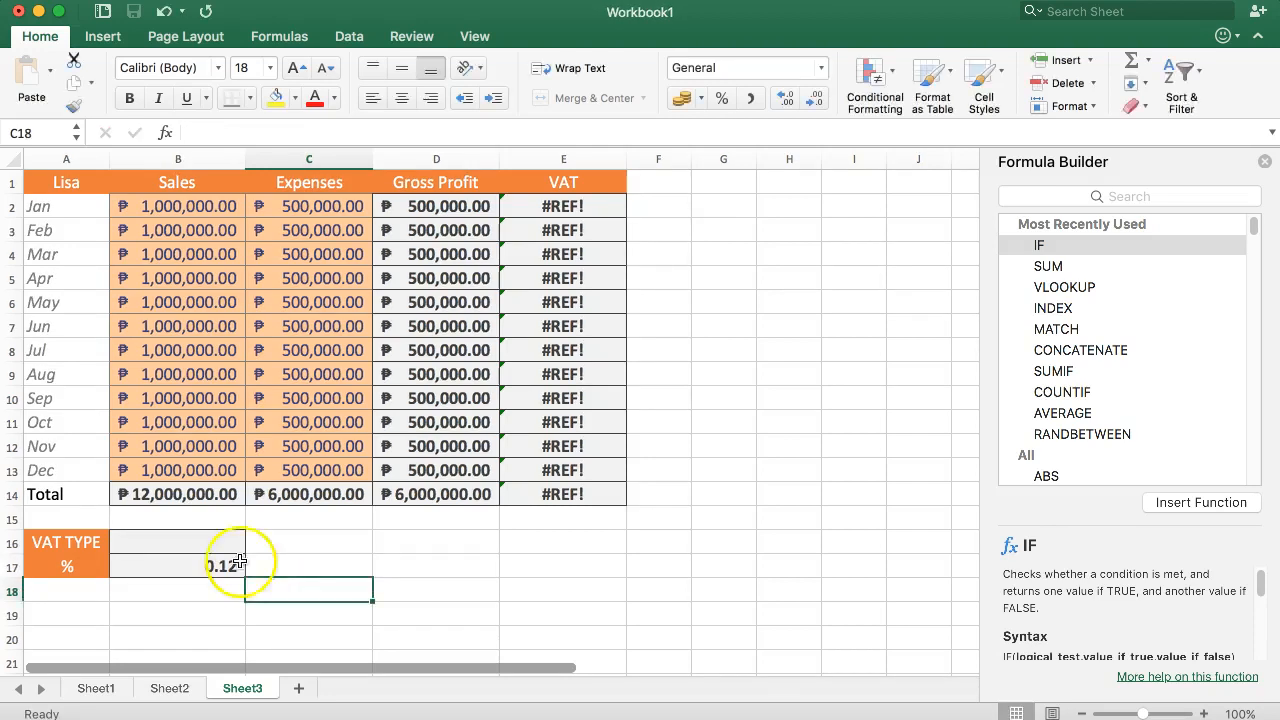
Start an IF formula in B16, beside the VAT TYPE label, with the logical test B14 < 2000000
click(210, 566)
click(208, 550)
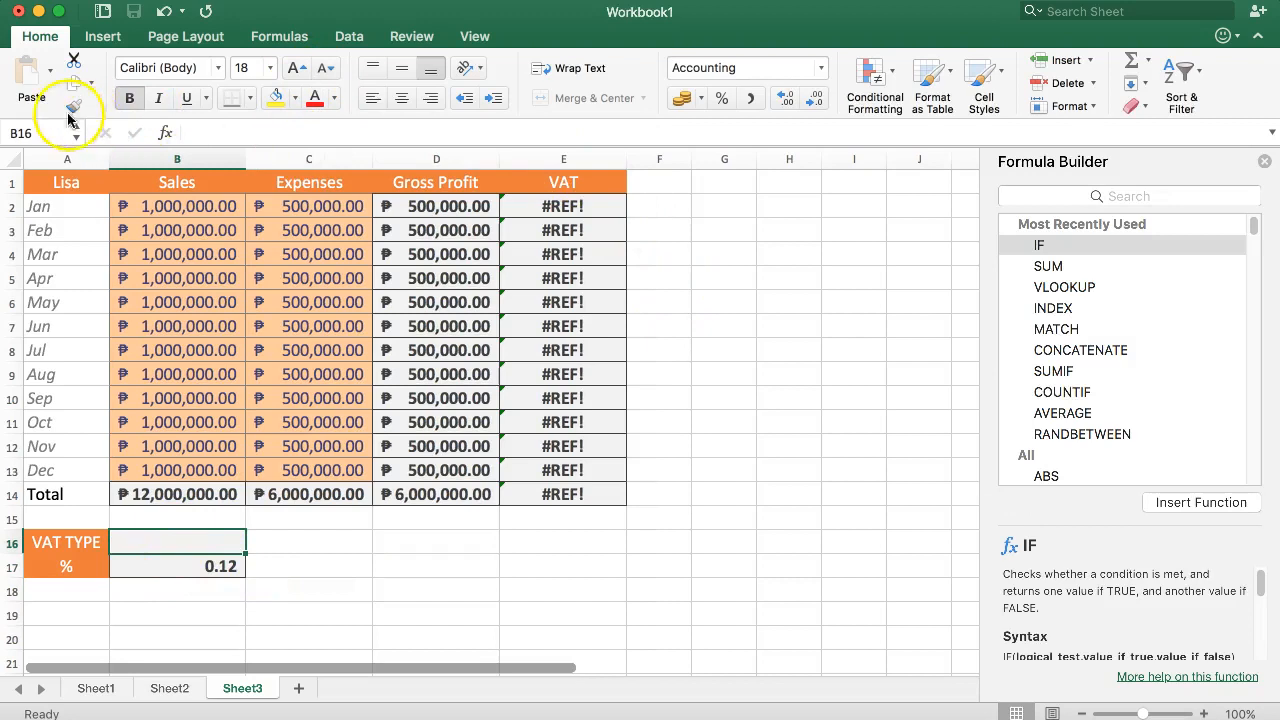
click(229, 133)
text(IF)
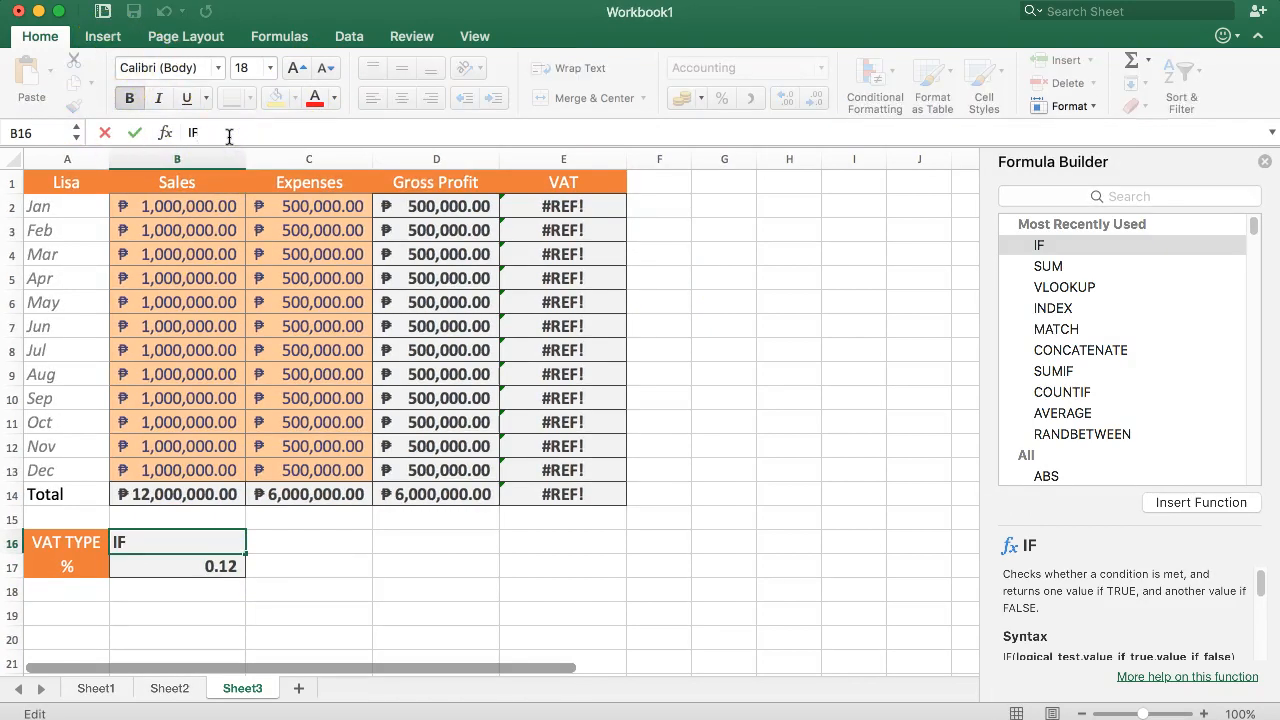
text(IF)
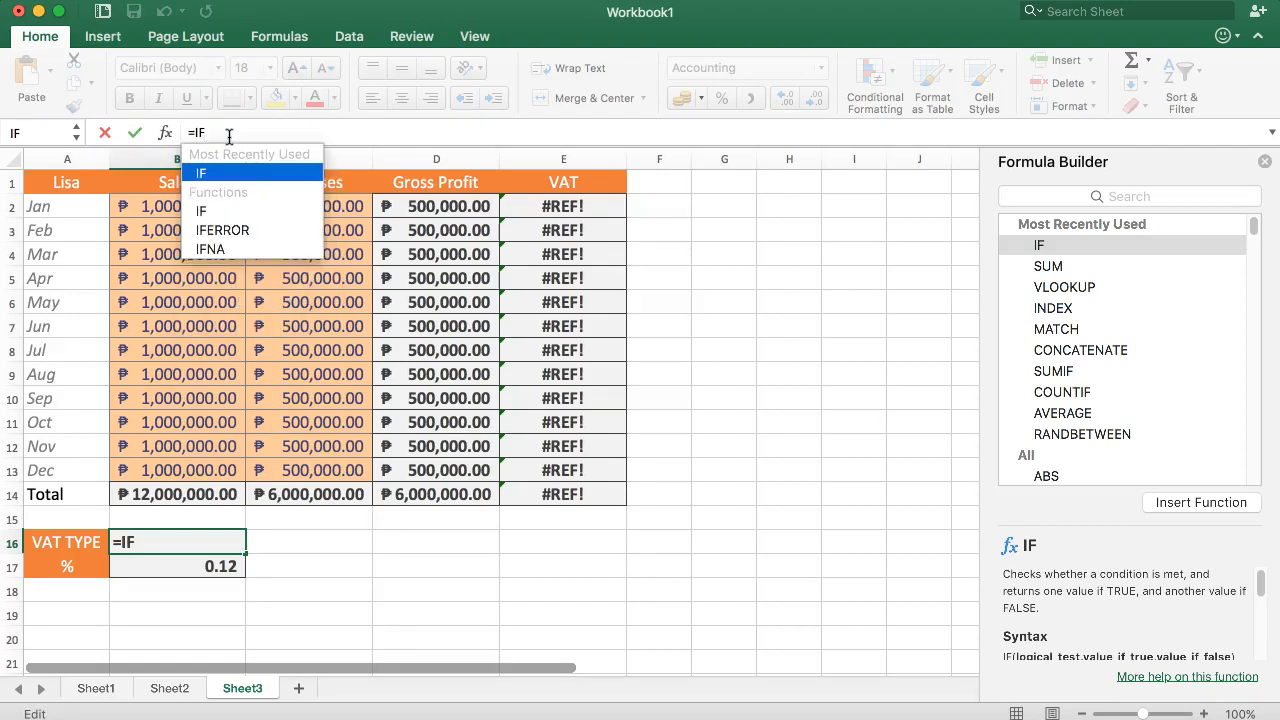
text(()
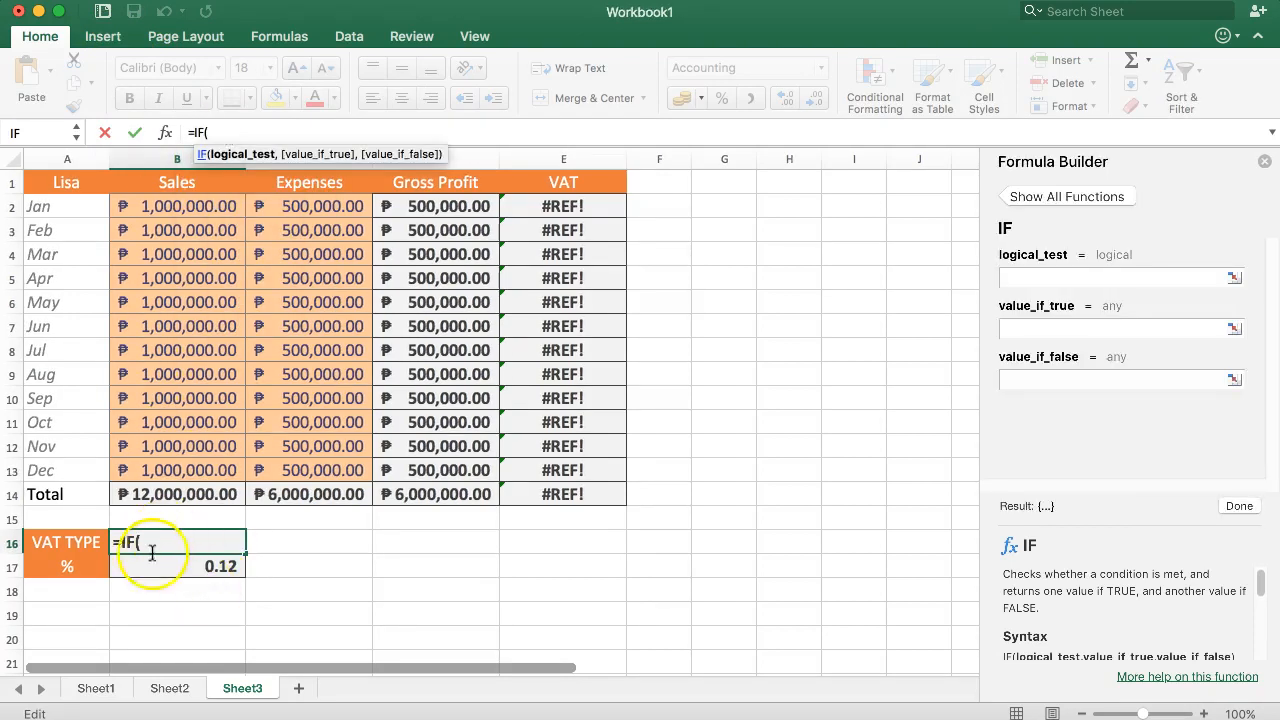
click(217, 538)
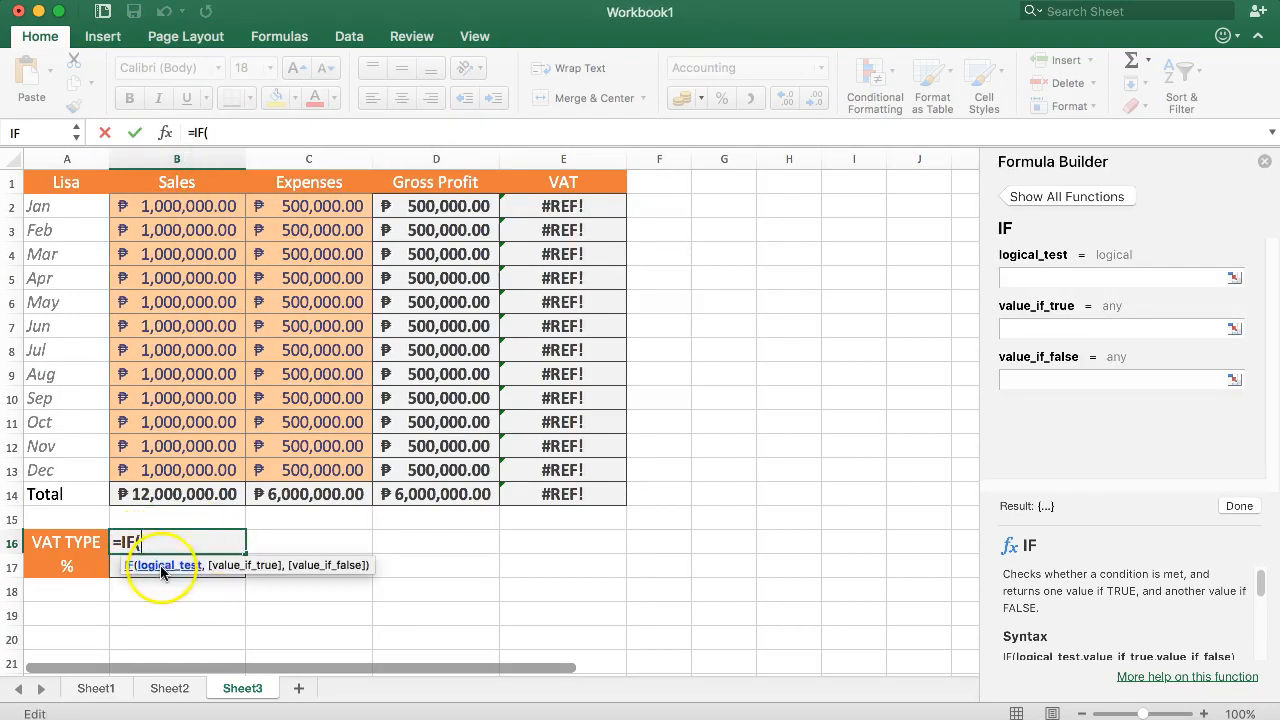
click(193, 494)
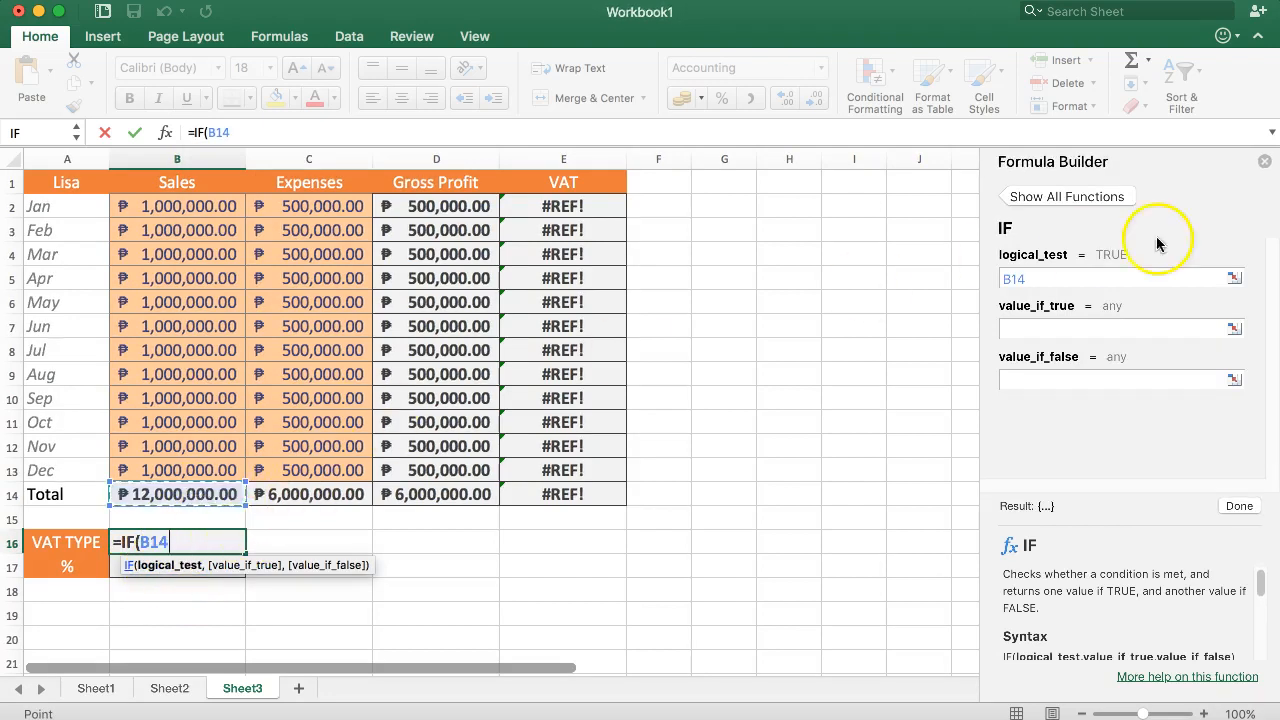
click(1090, 277)
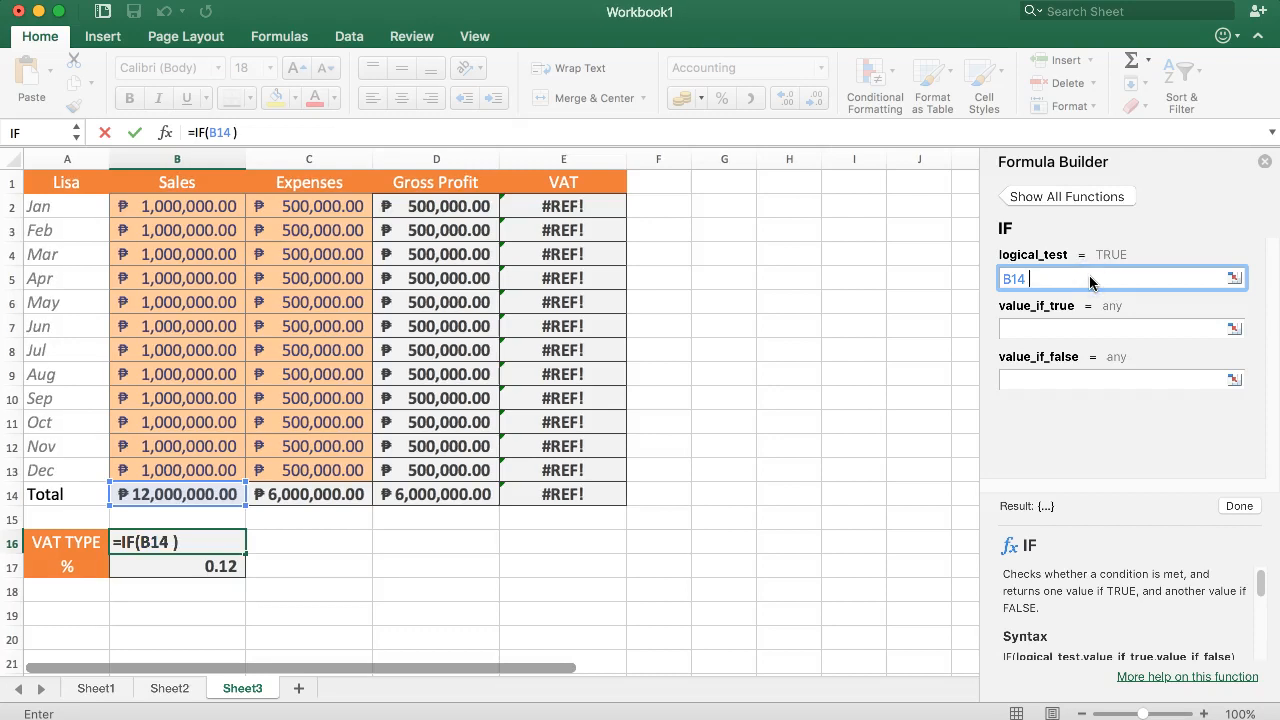
key(BackSpace)
text(< 2000)
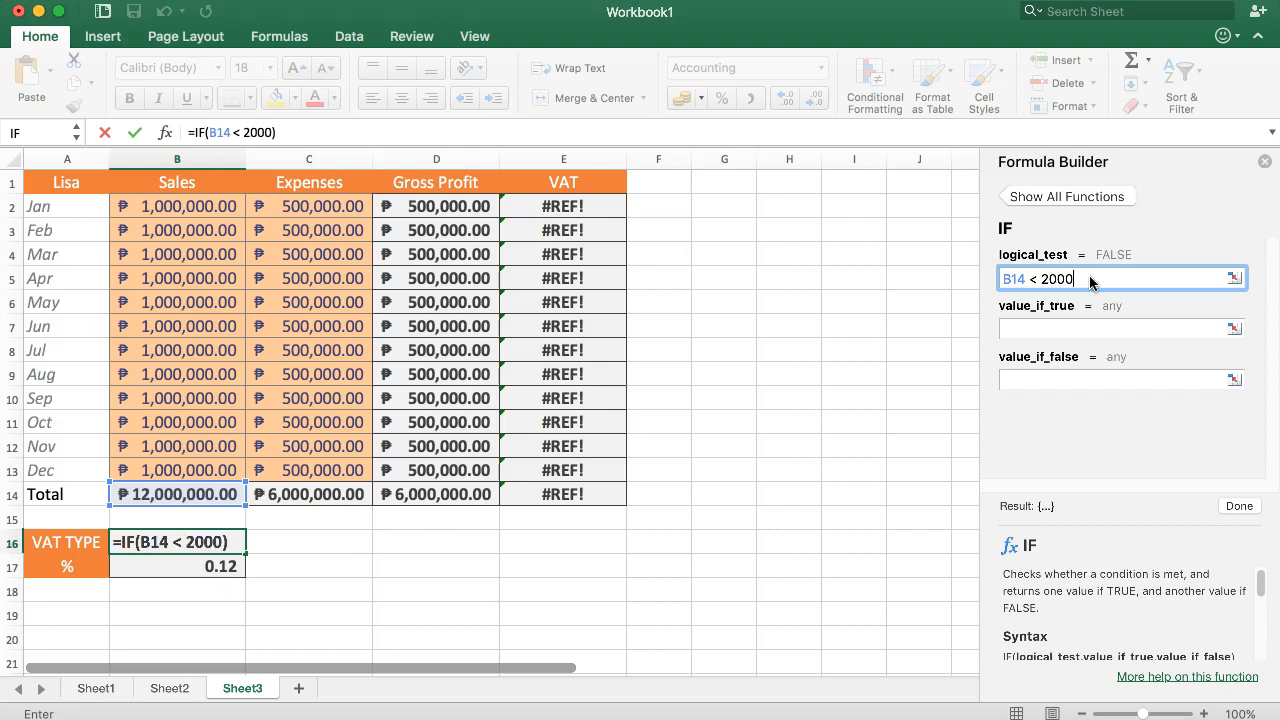
text(000)
Complete the B16 formula to return "NON VAT" when true and "VAT" when false, and center the cell
click(1091, 326)
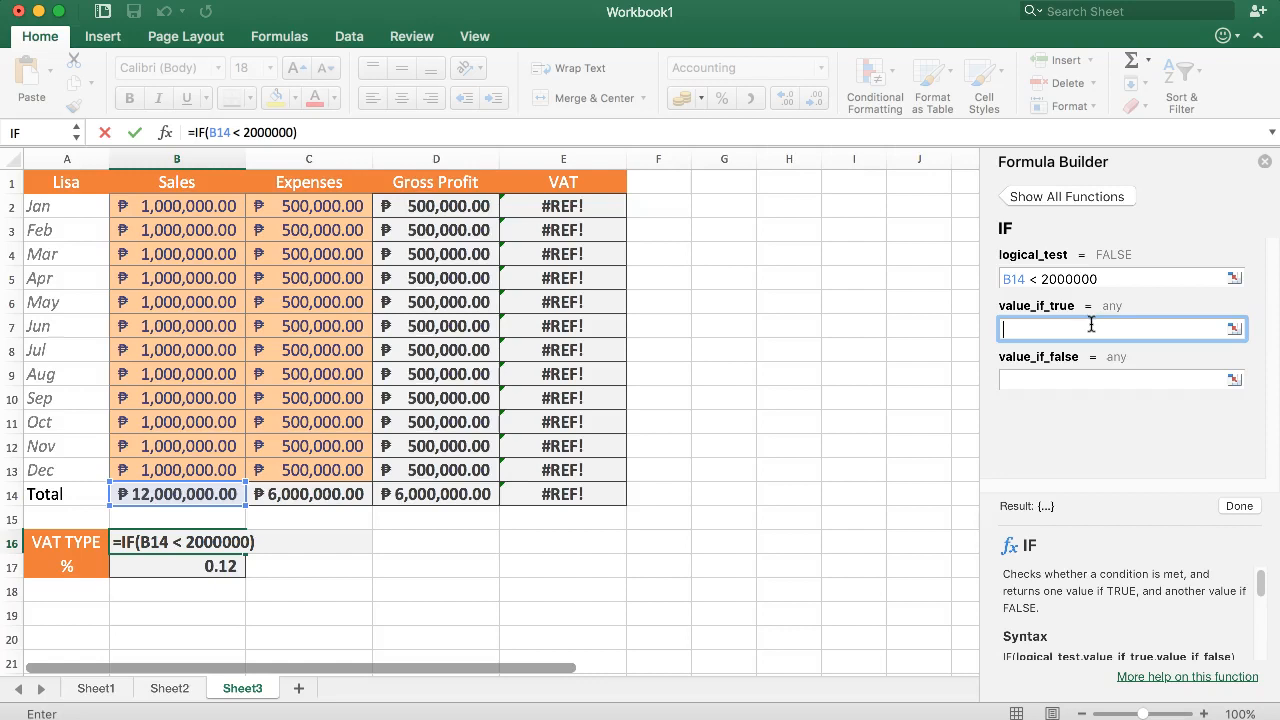
text(NON VAT)
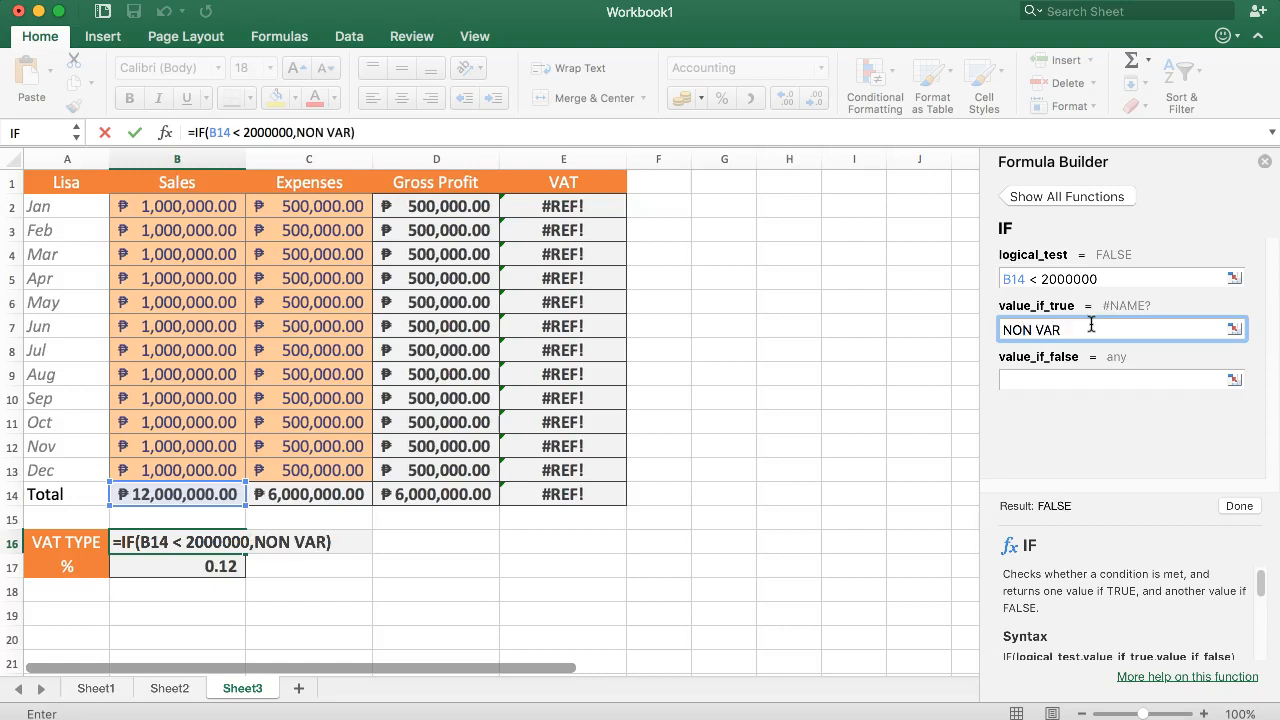
click(1097, 376)
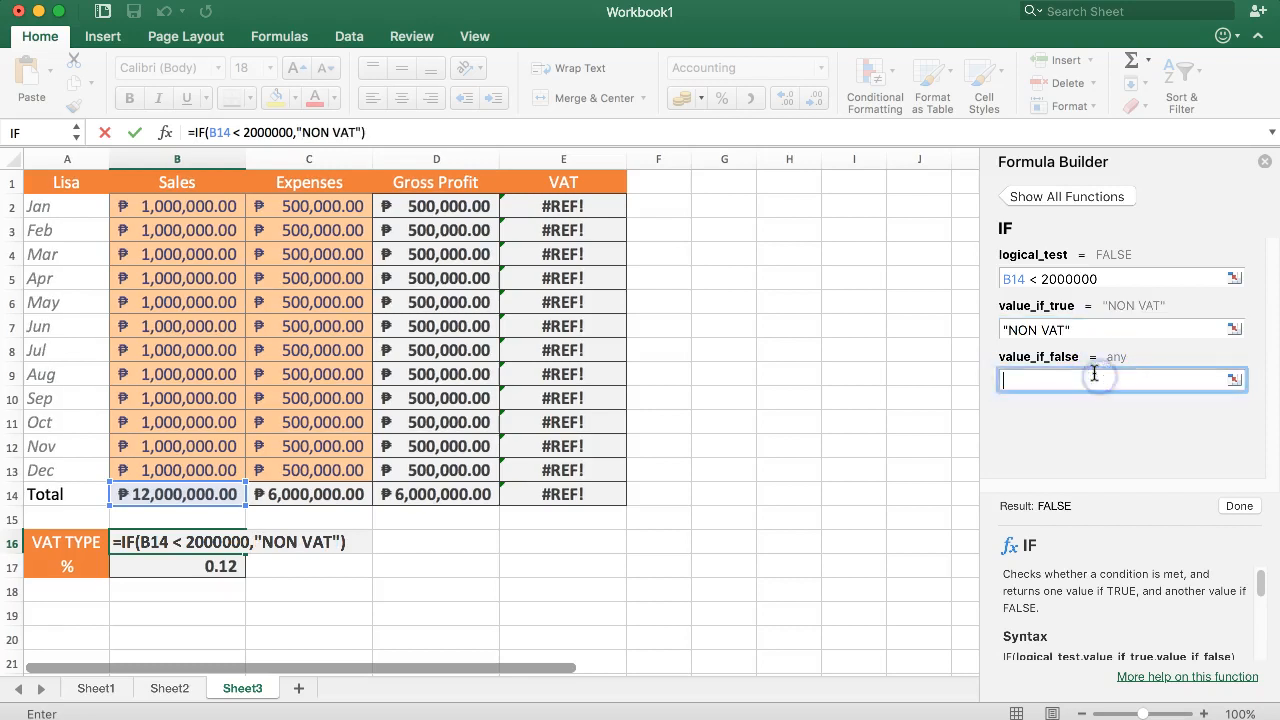
text(VAT)
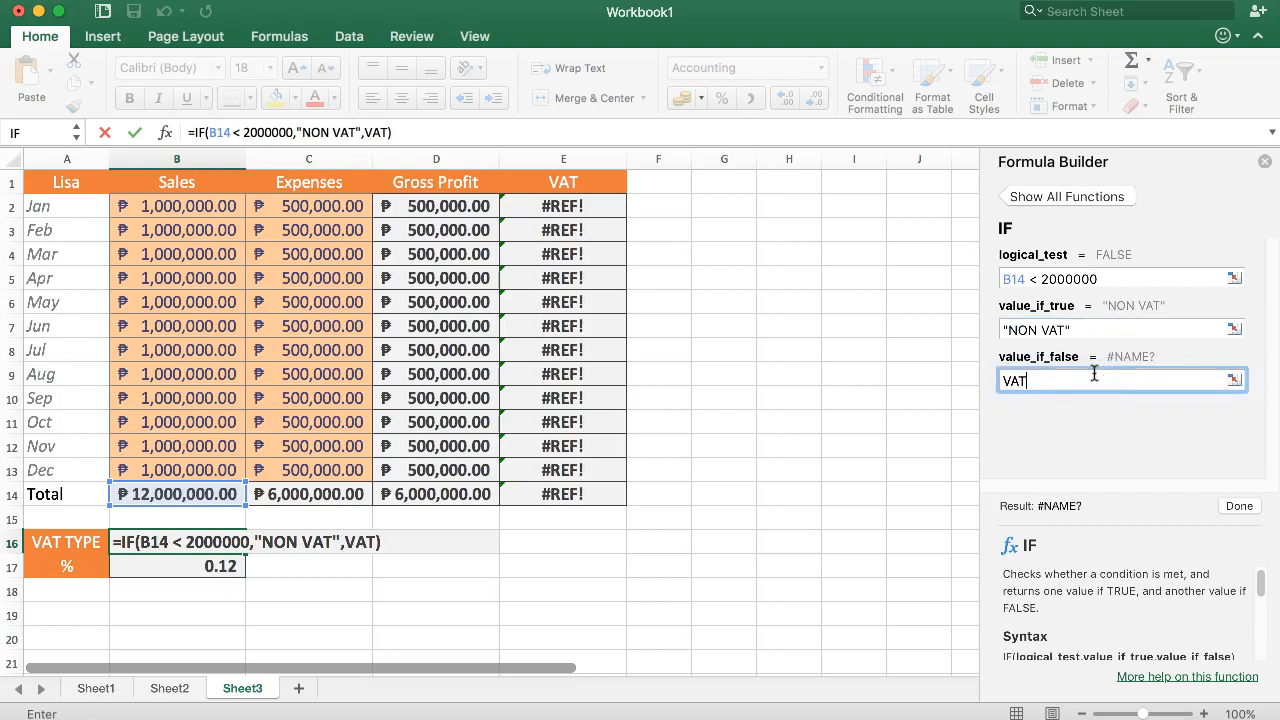
click(1012, 379)
text("VAT")
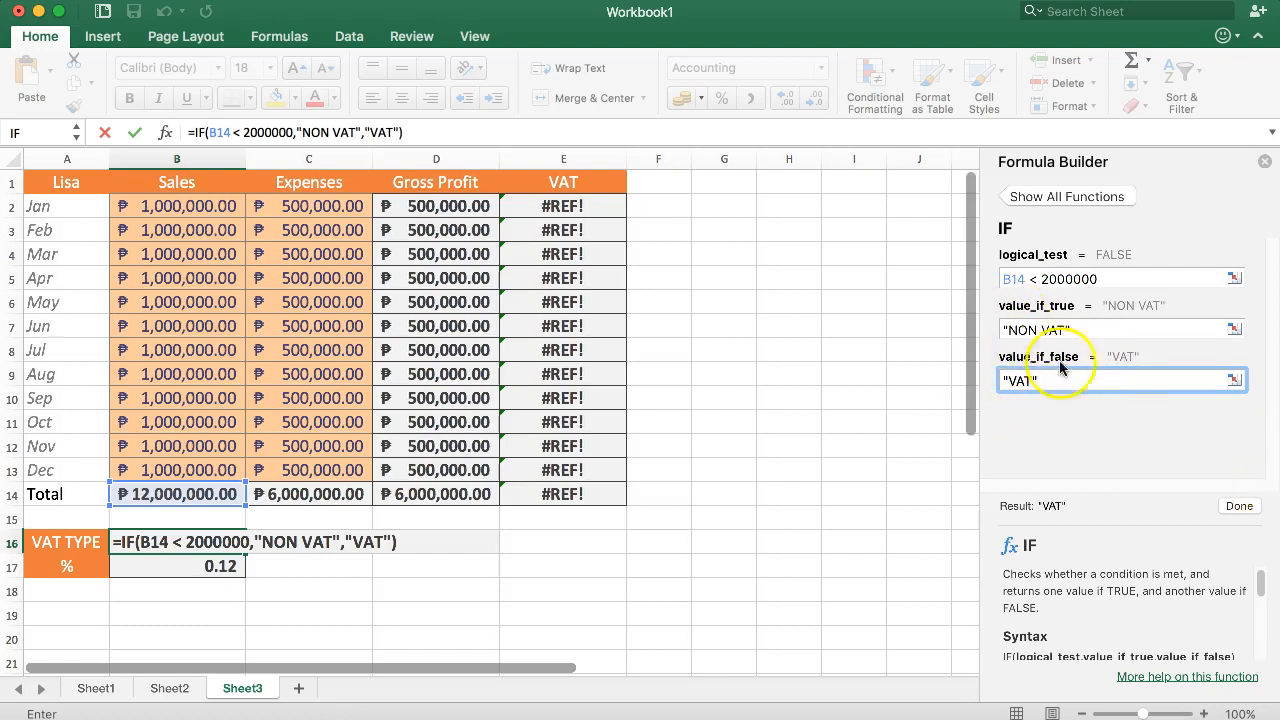
click(1073, 330)
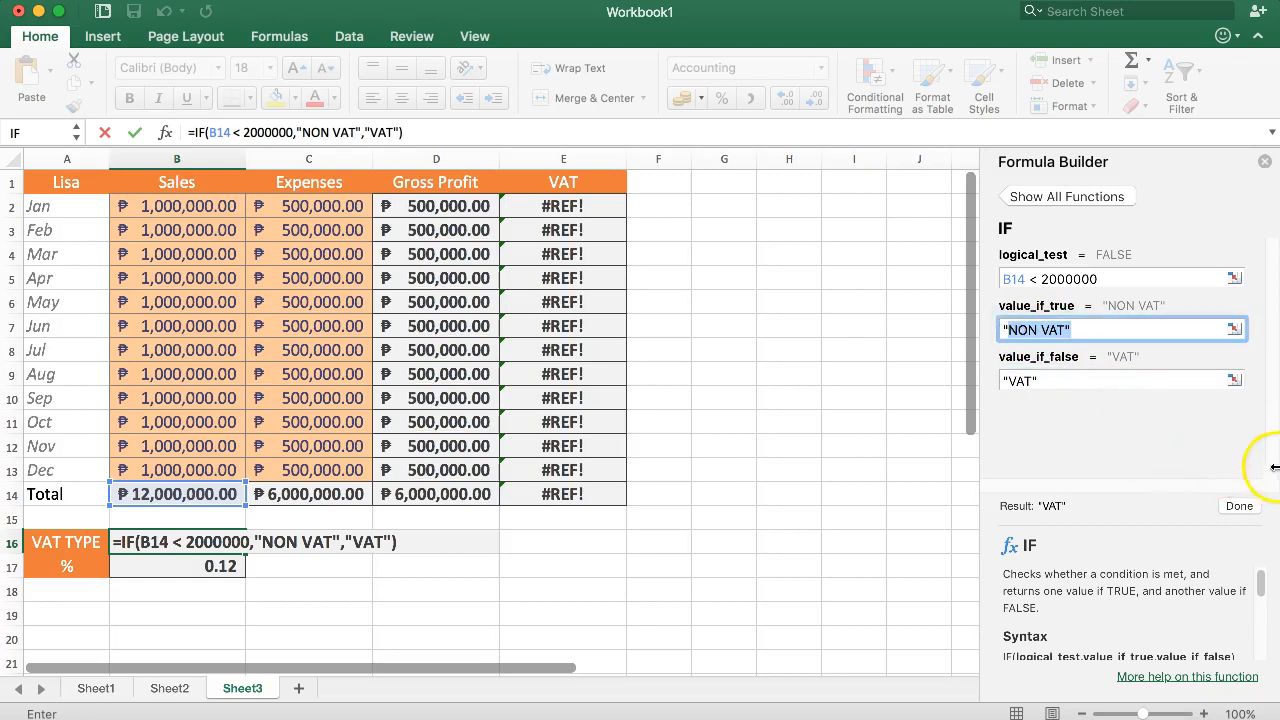
click(1240, 507)
click(1264, 161)
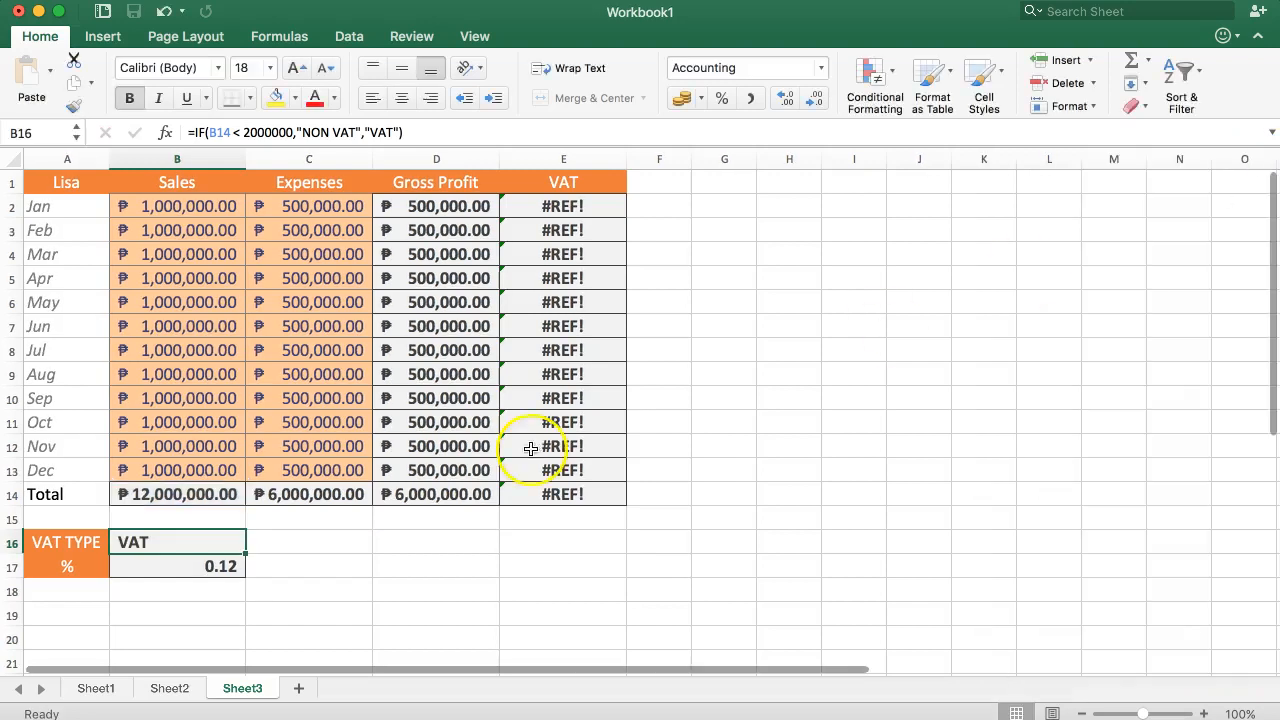
click(210, 542)
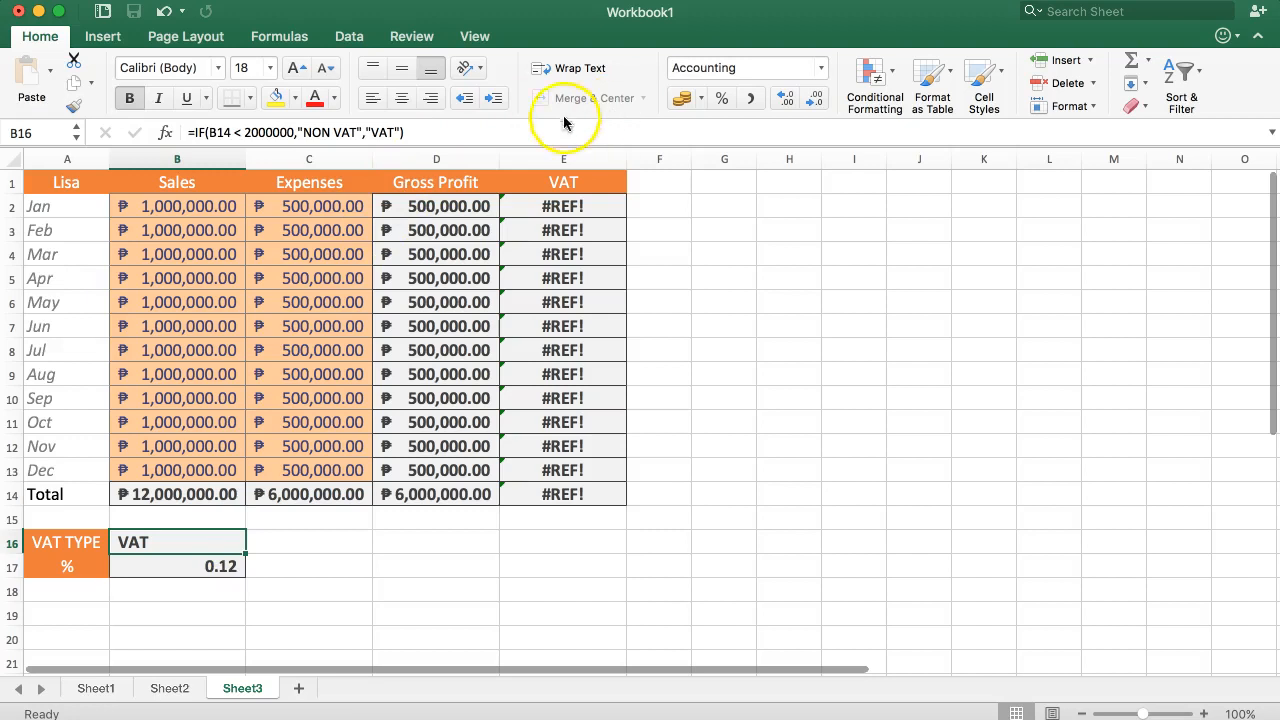
click(399, 105)
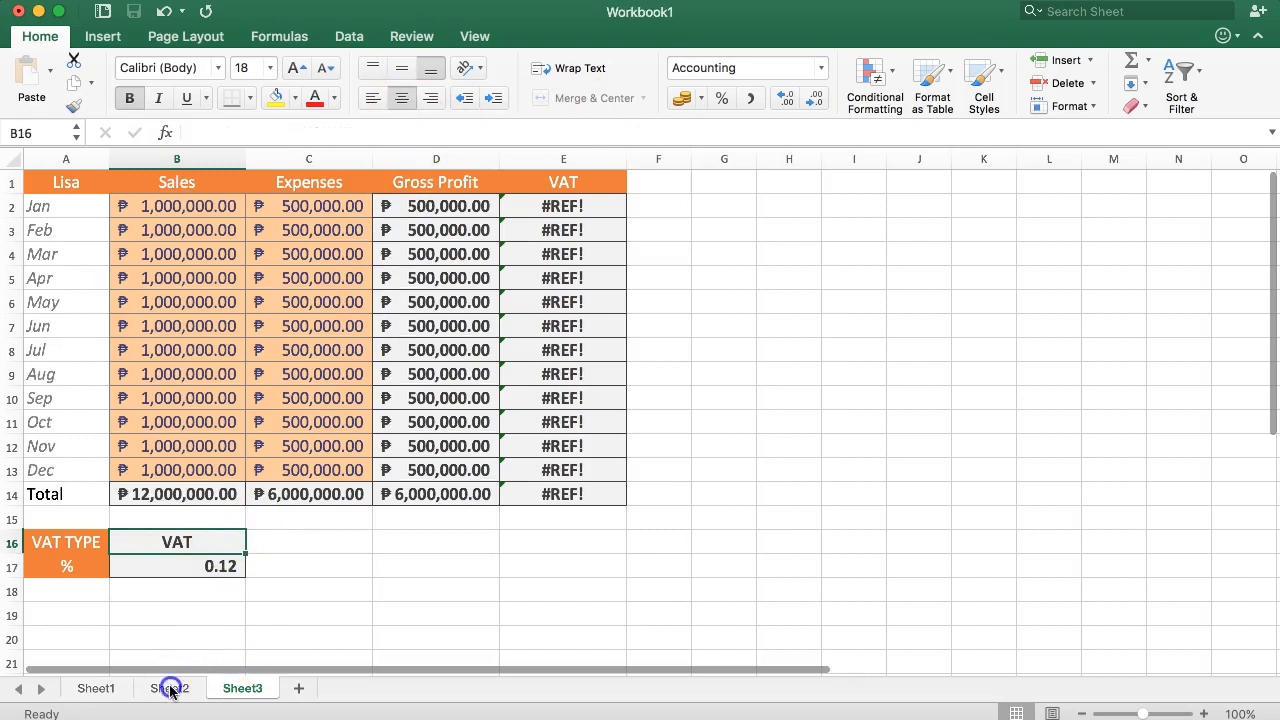
Link cell E12 in the VAT TYPE column of Sheet2 to the VAT type result with =Sheet3!B16
click(172, 688)
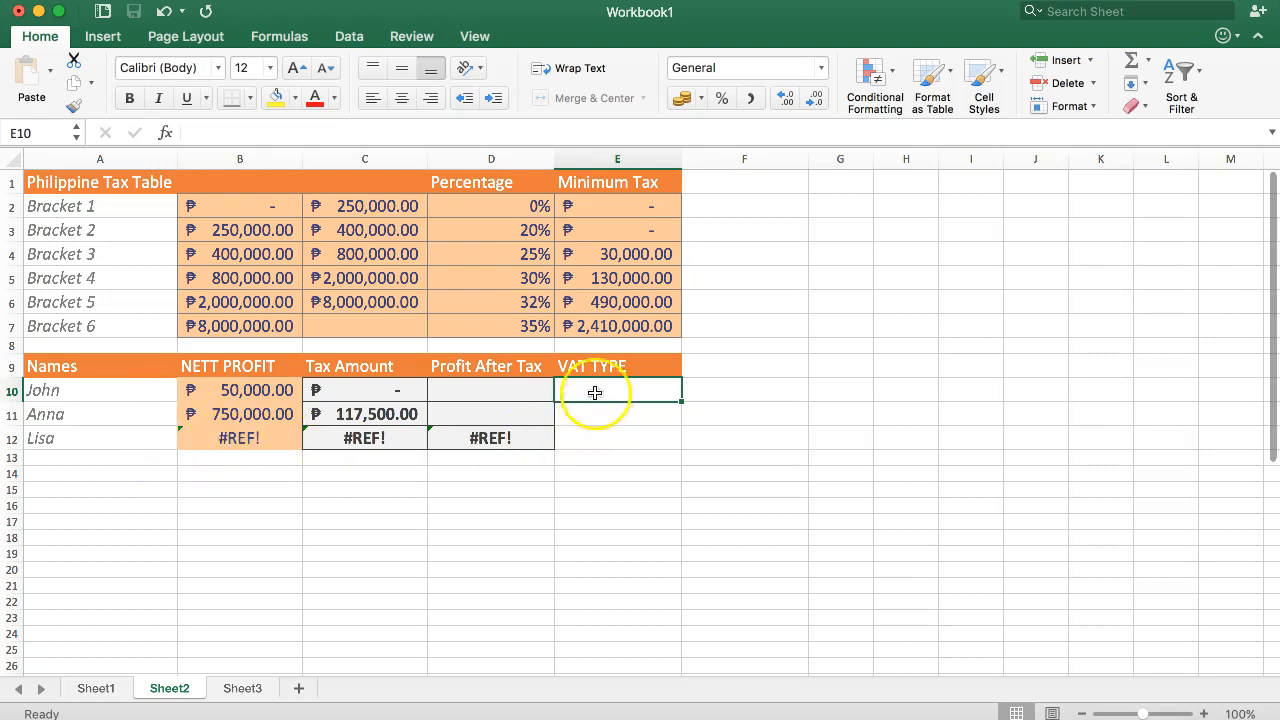
click(610, 432)
text(=)
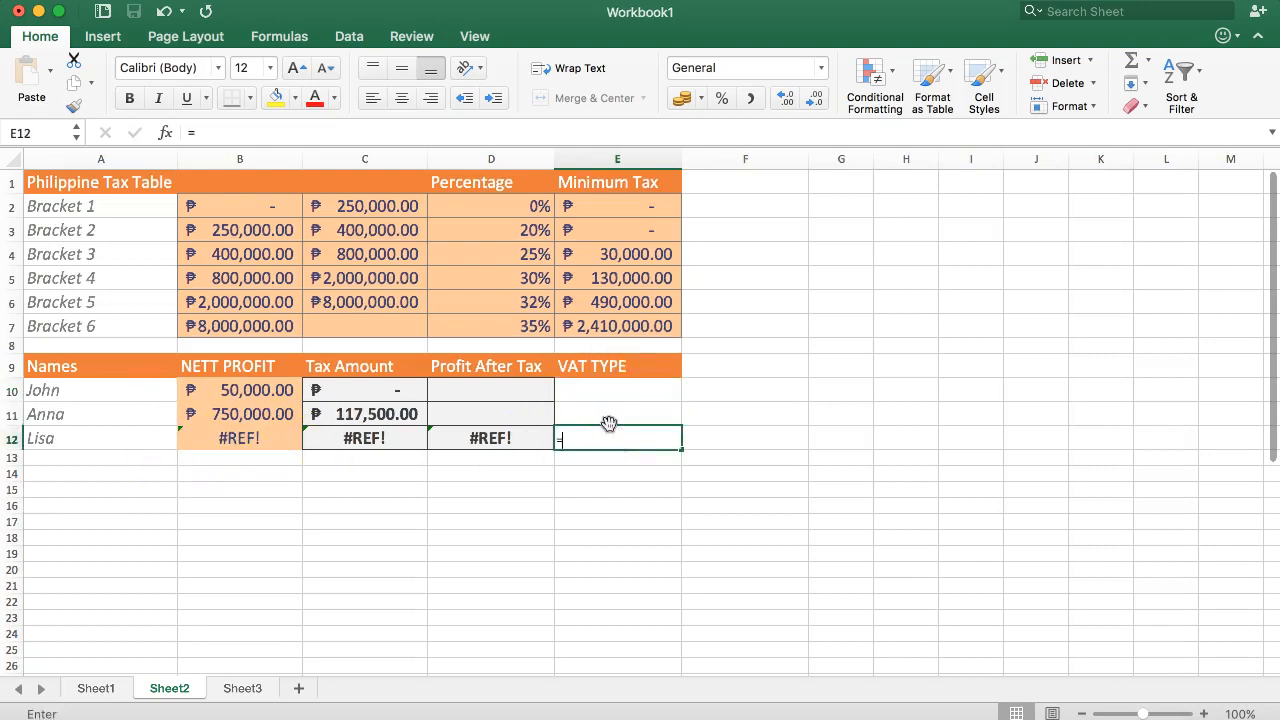
click(245, 688)
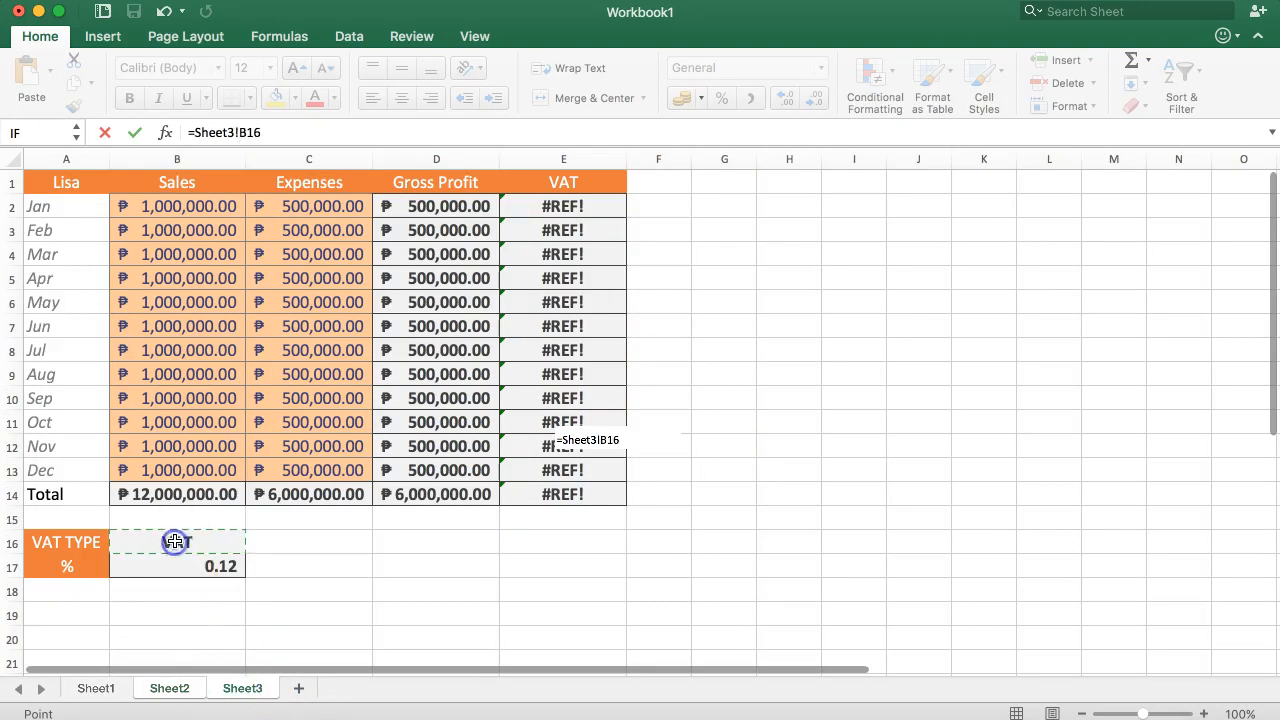
key(Return)
Format the rate in B17 on Sheet3 as a percentage with one decimal place
click(237, 688)
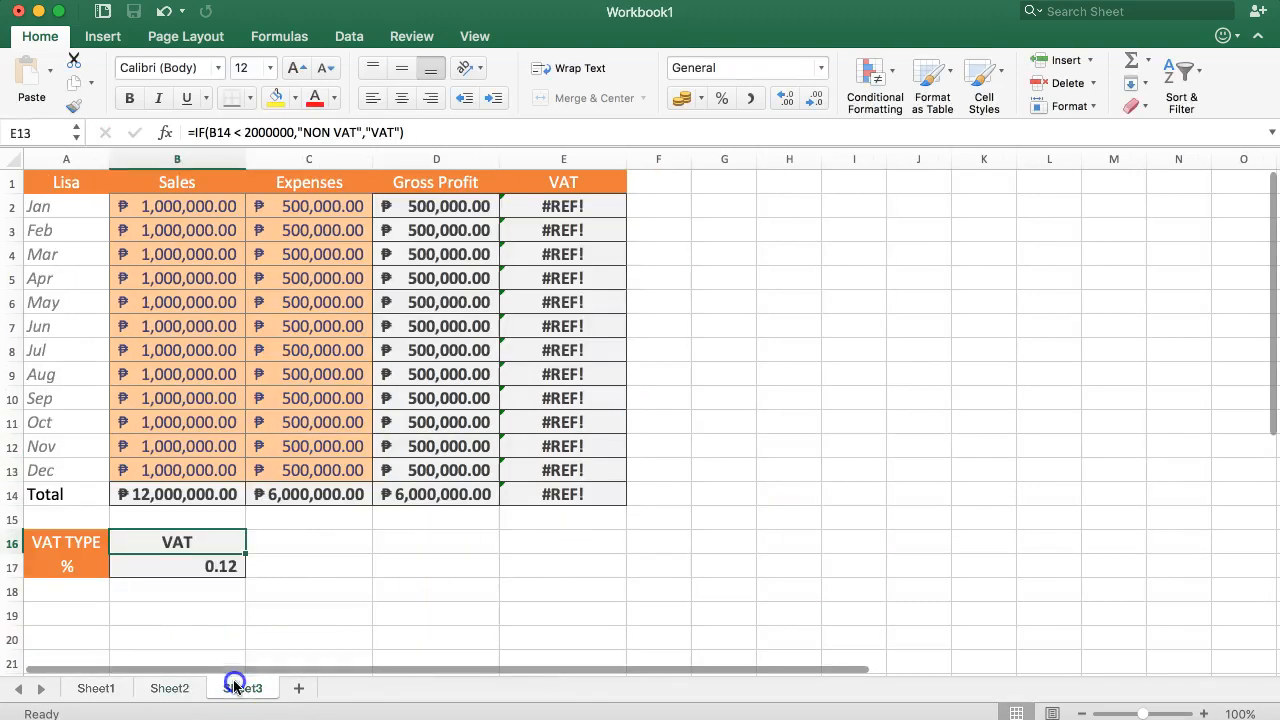
click(222, 550)
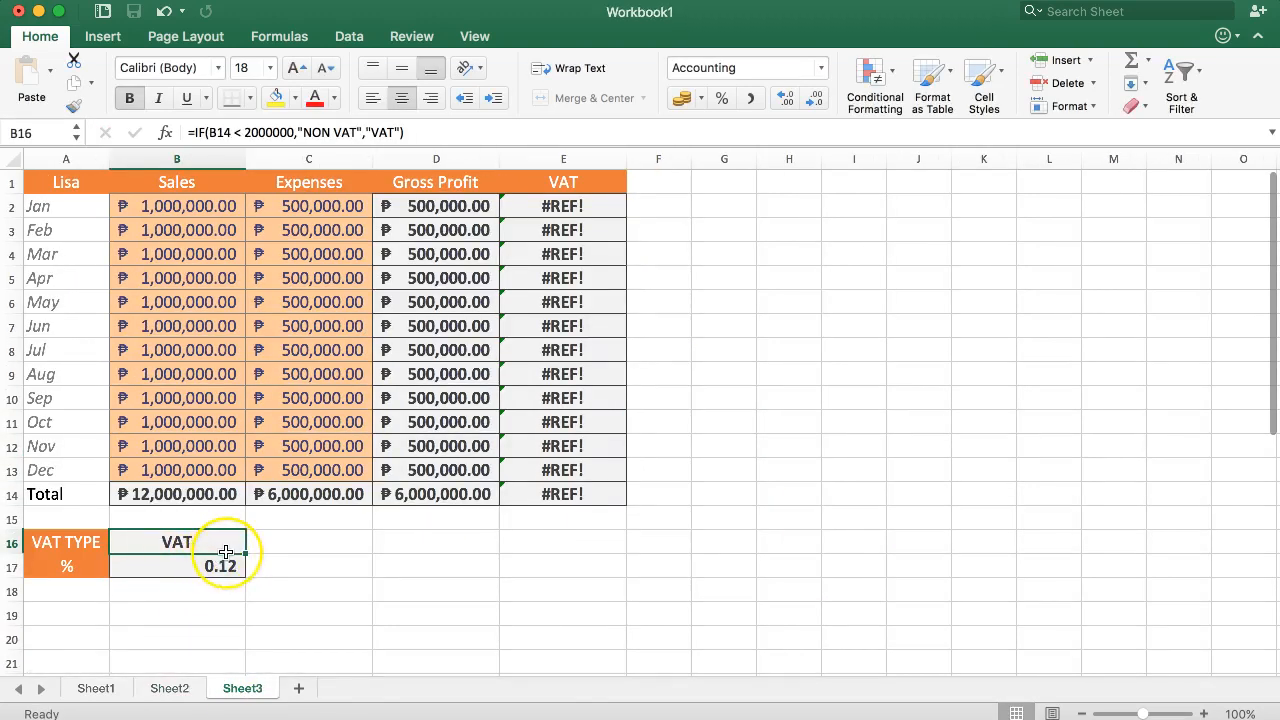
click(222, 566)
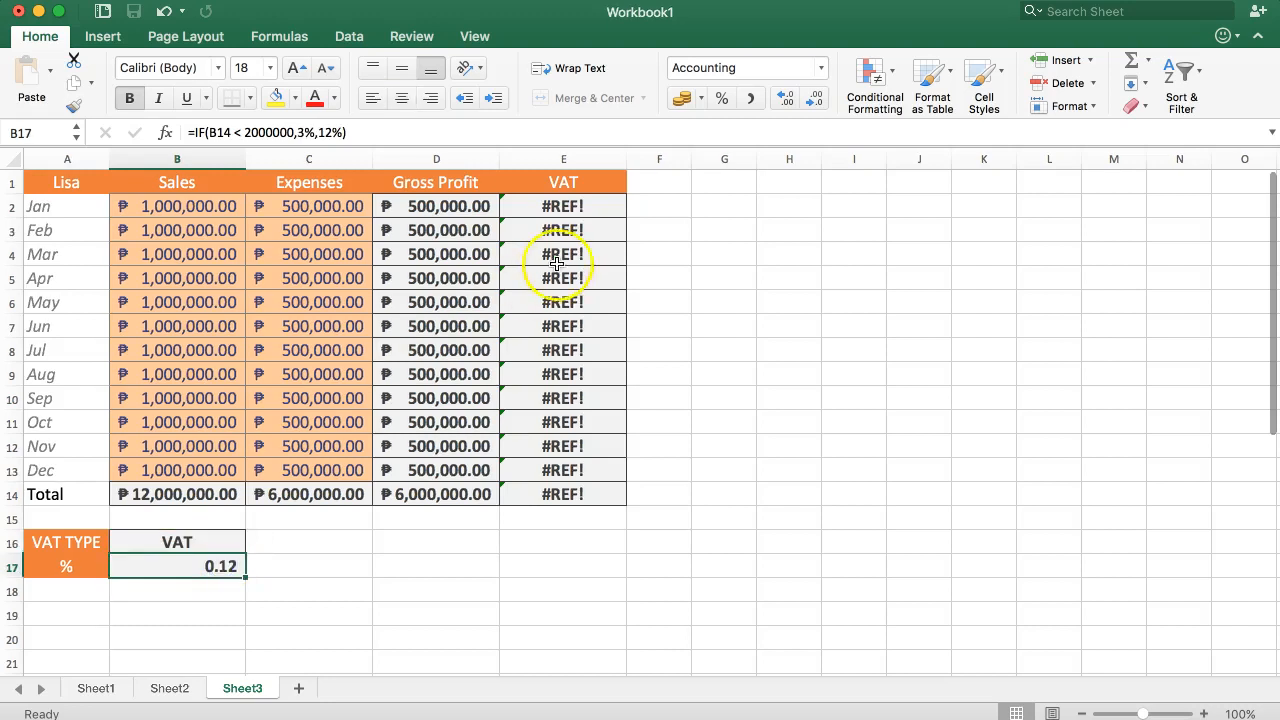
click(721, 100)
click(787, 98)
Correct the January VAT formula in E2 to =B2*$B$17 and fill it down the VAT column through the Total row
click(521, 451)
click(551, 209)
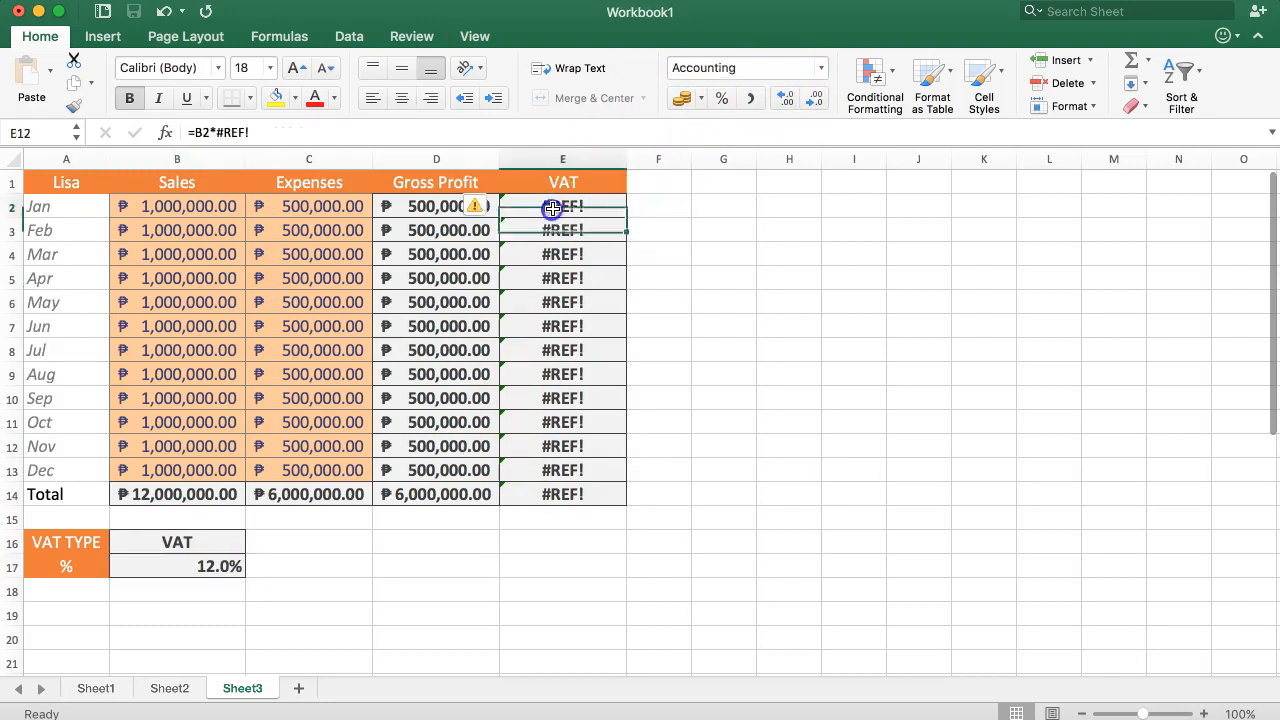
drag(214, 132, 429, 137)
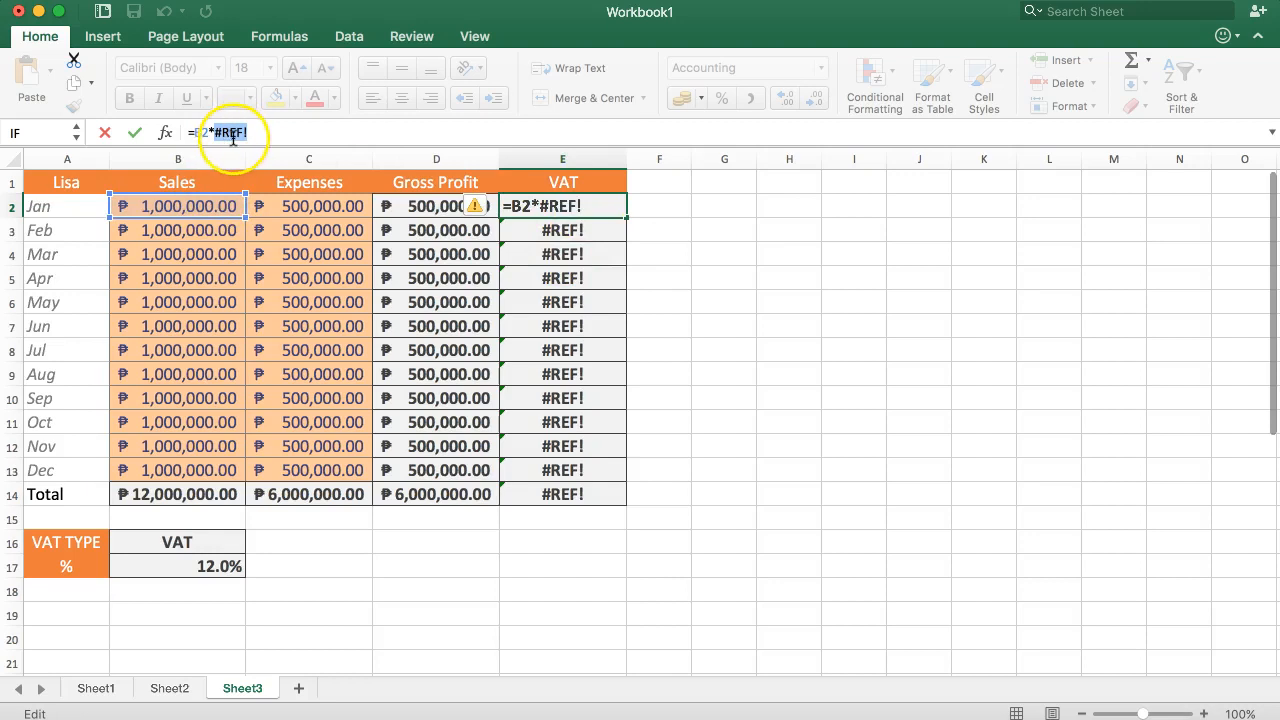
key(BackSpace)
click(185, 566)
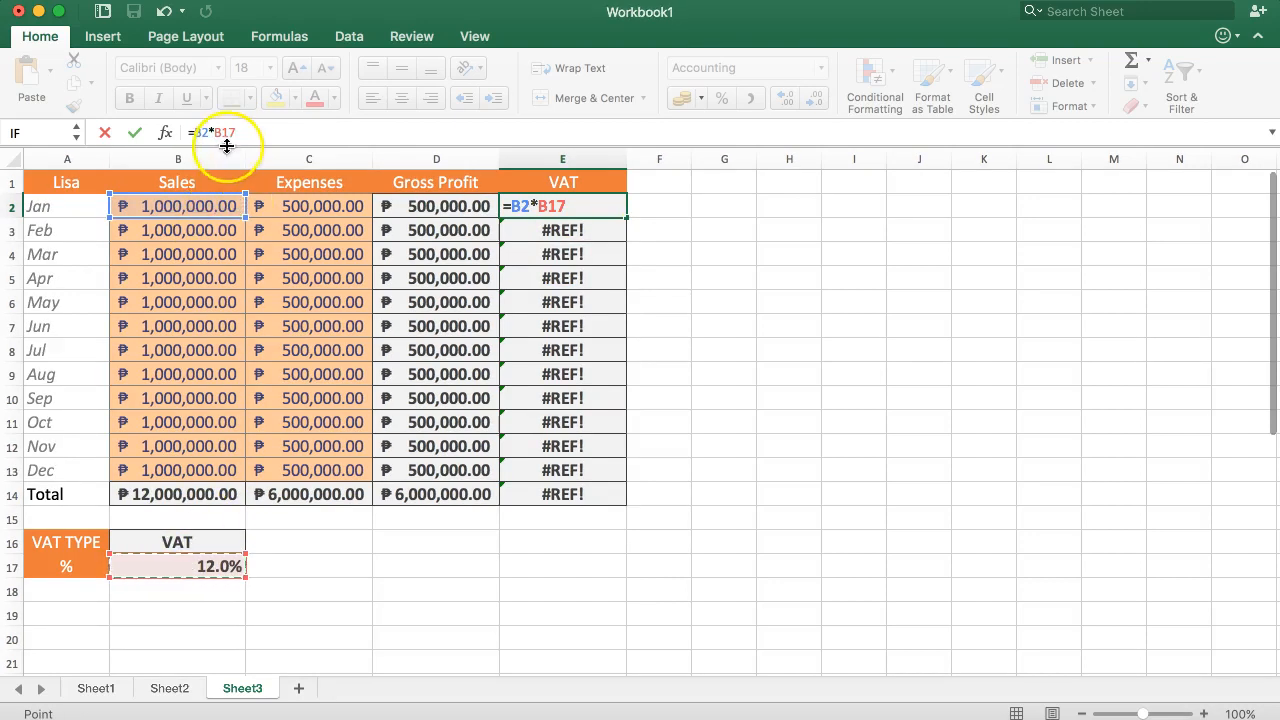
key(F4)
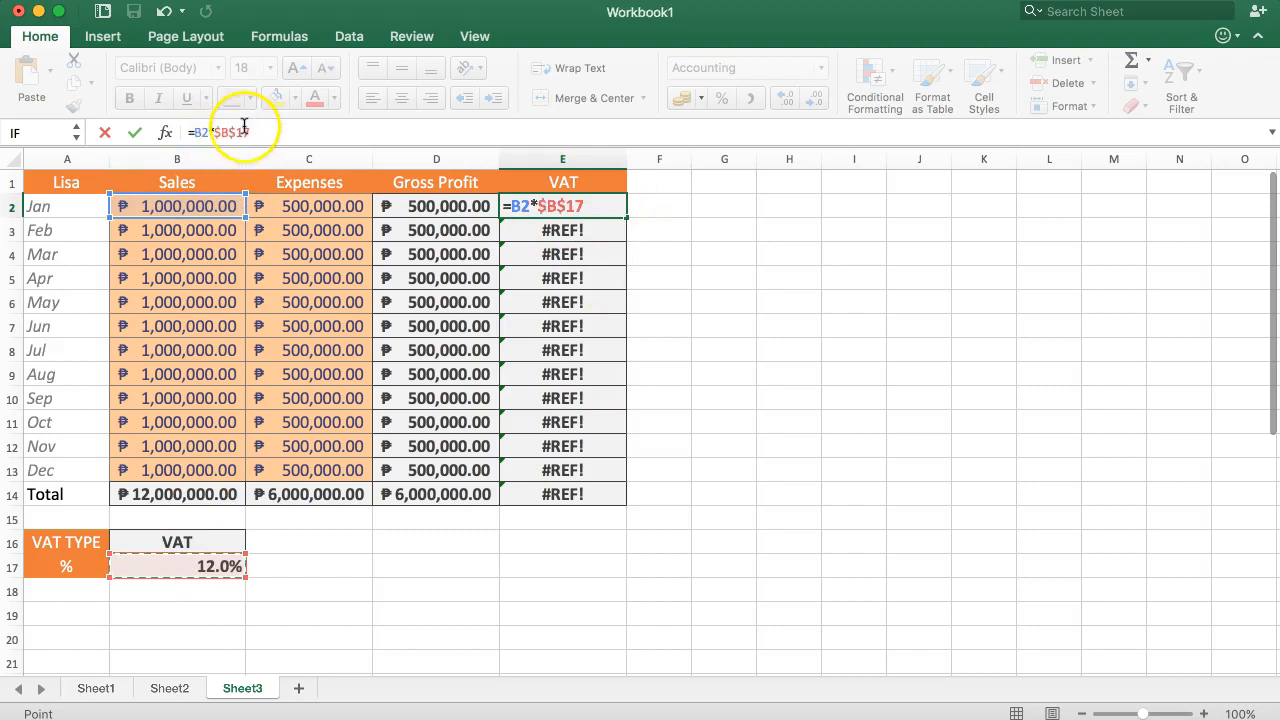
key(Return)
click(531, 206)
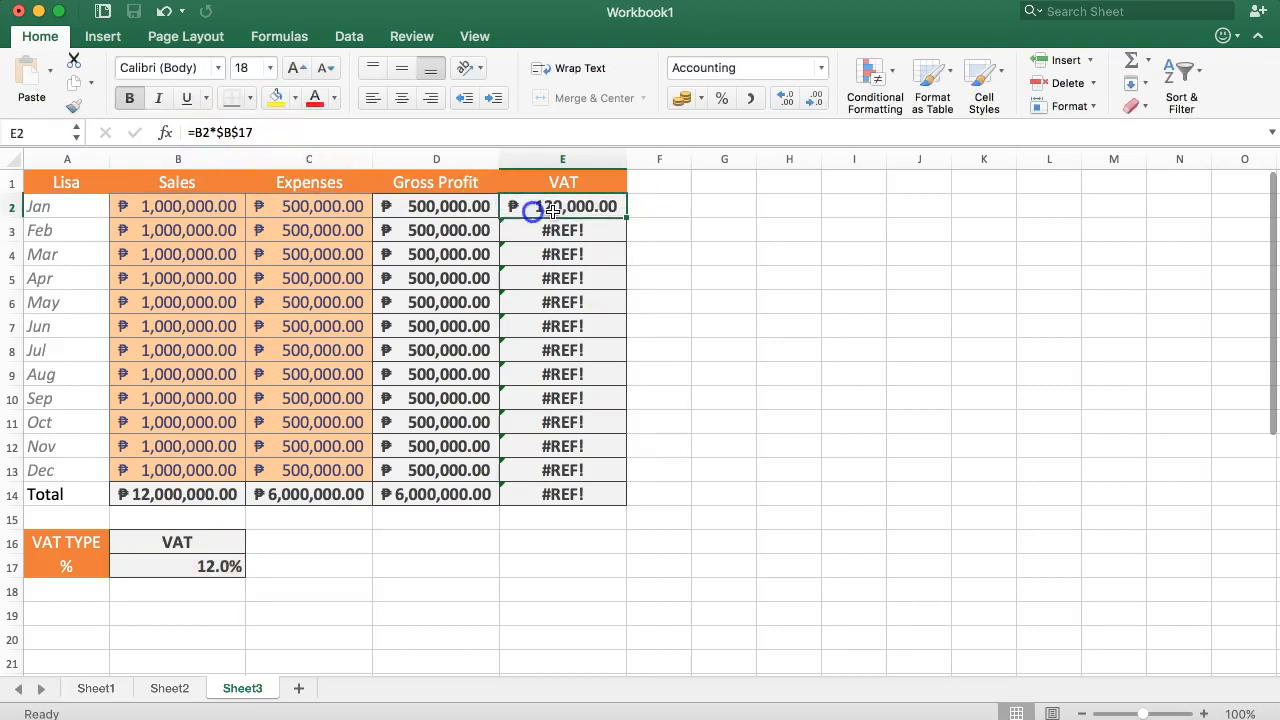
drag(625, 217, 617, 494)
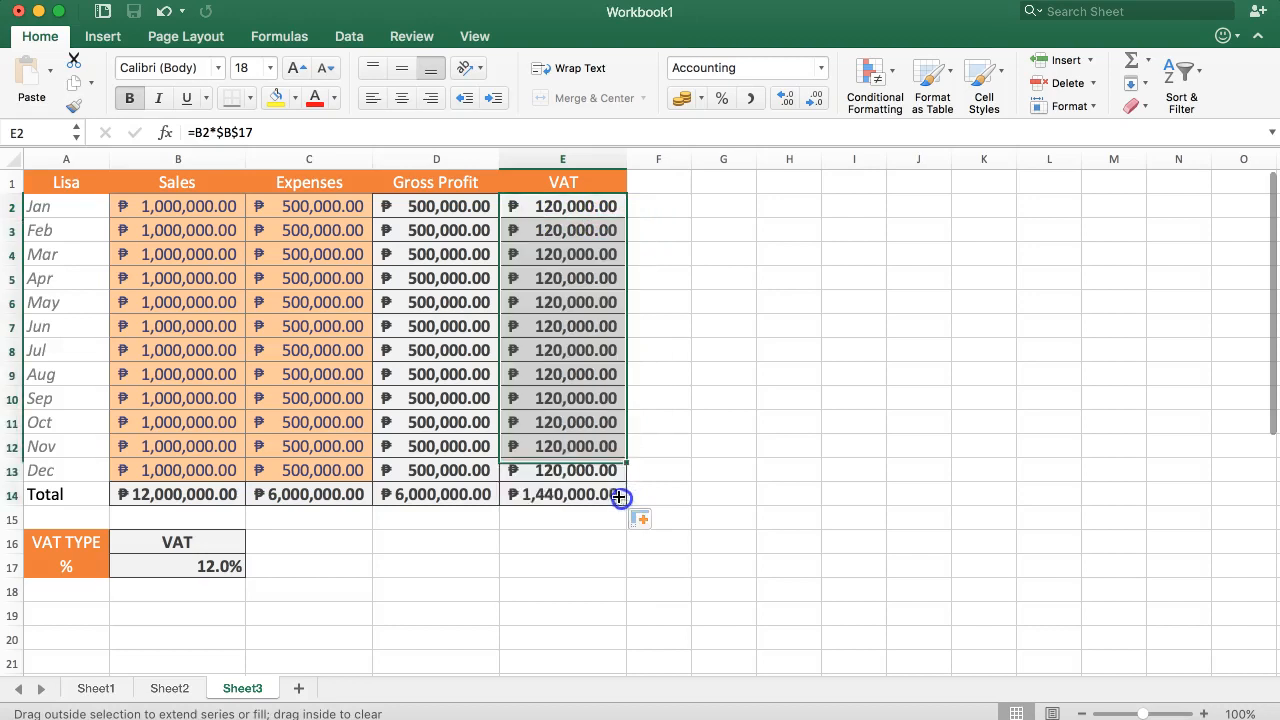
Replace the formula in the VAT total cell E14 with an AutoSum of E2:E13
double_click(598, 496)
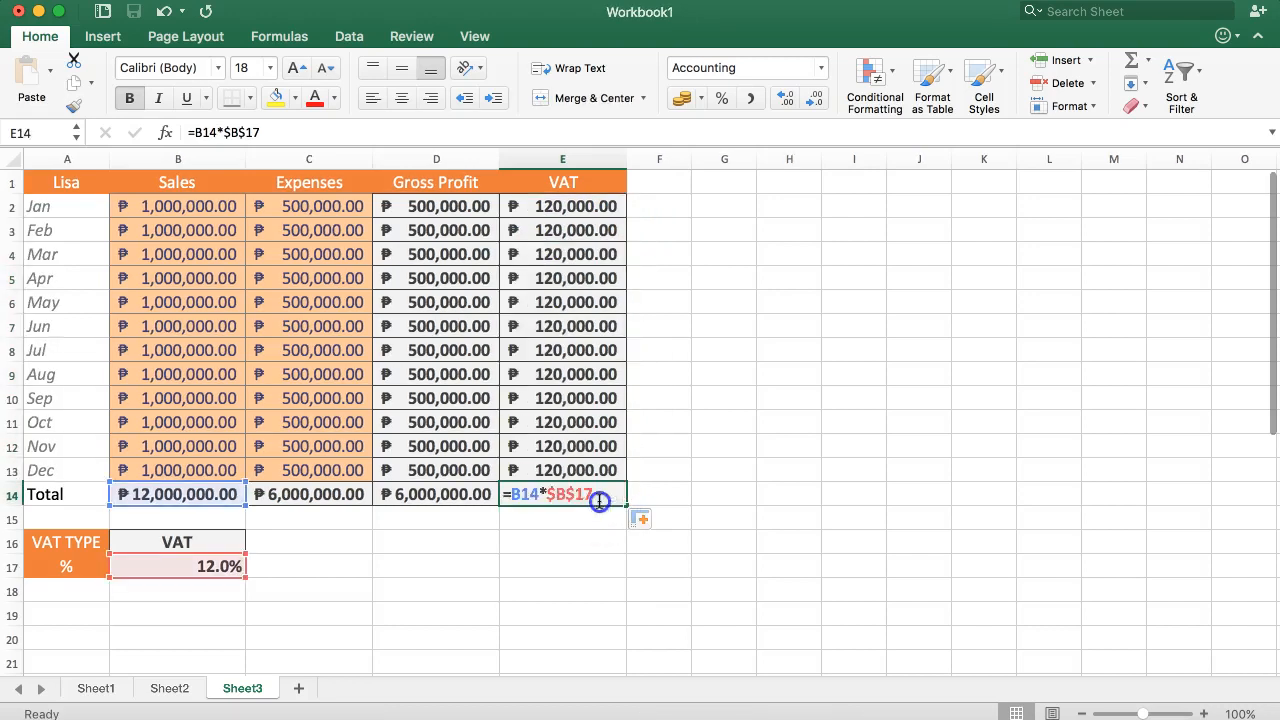
key(Escape)
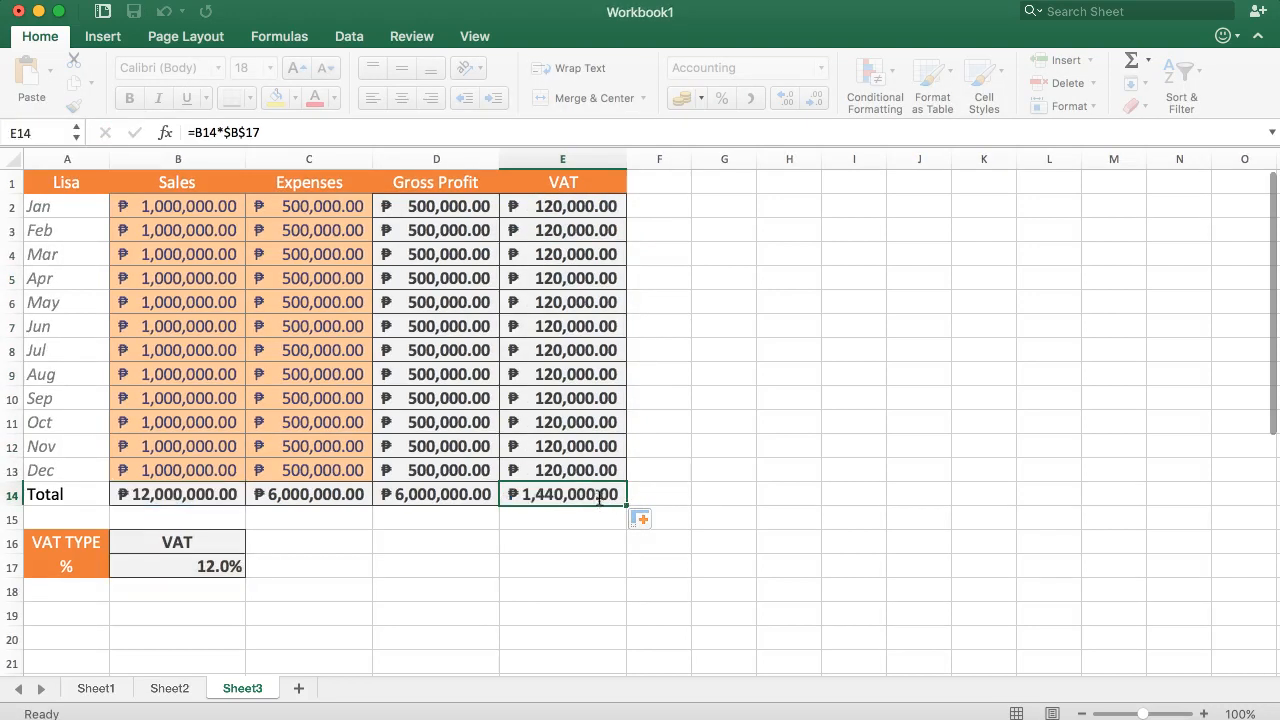
click(580, 515)
click(597, 494)
key(Delete)
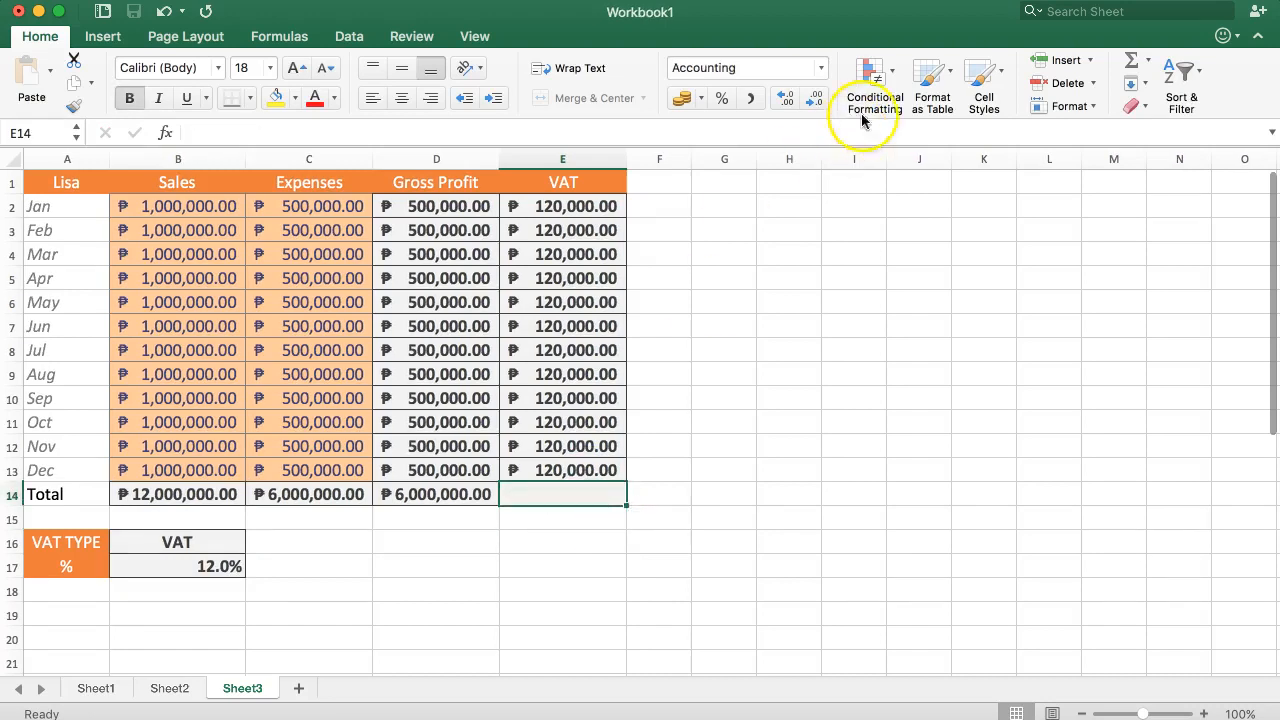
click(1131, 60)
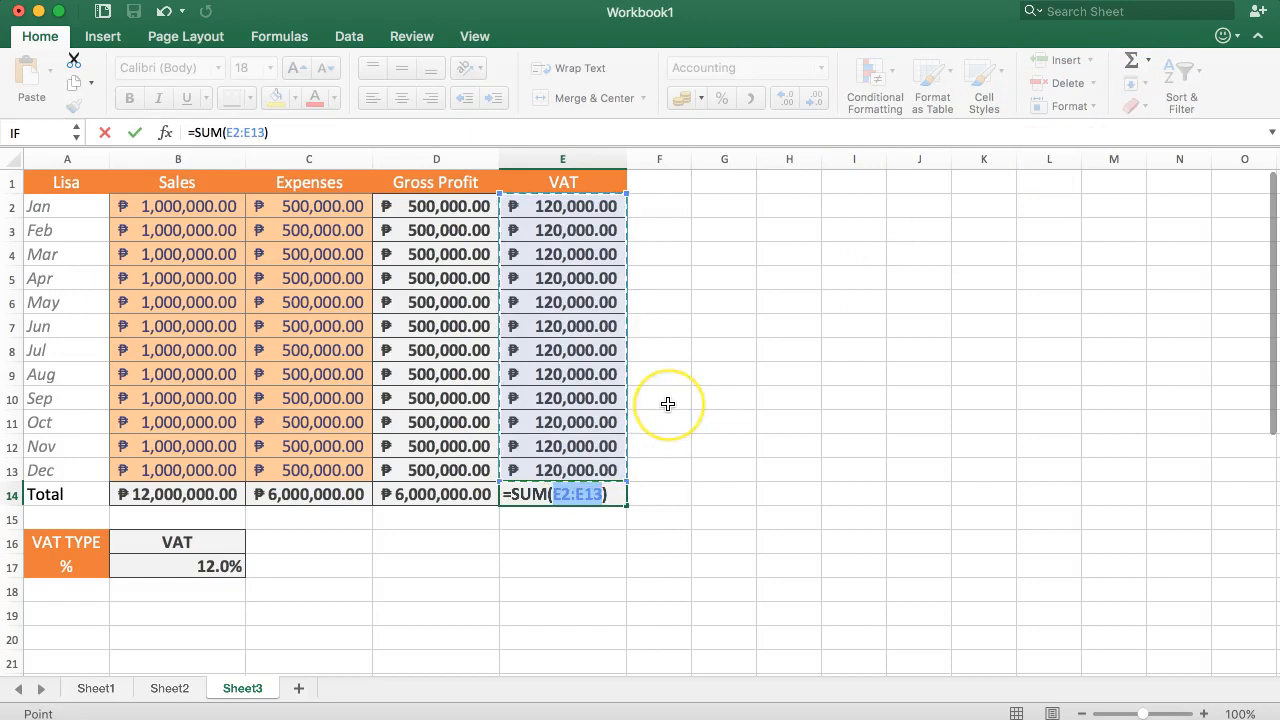
key(Return)
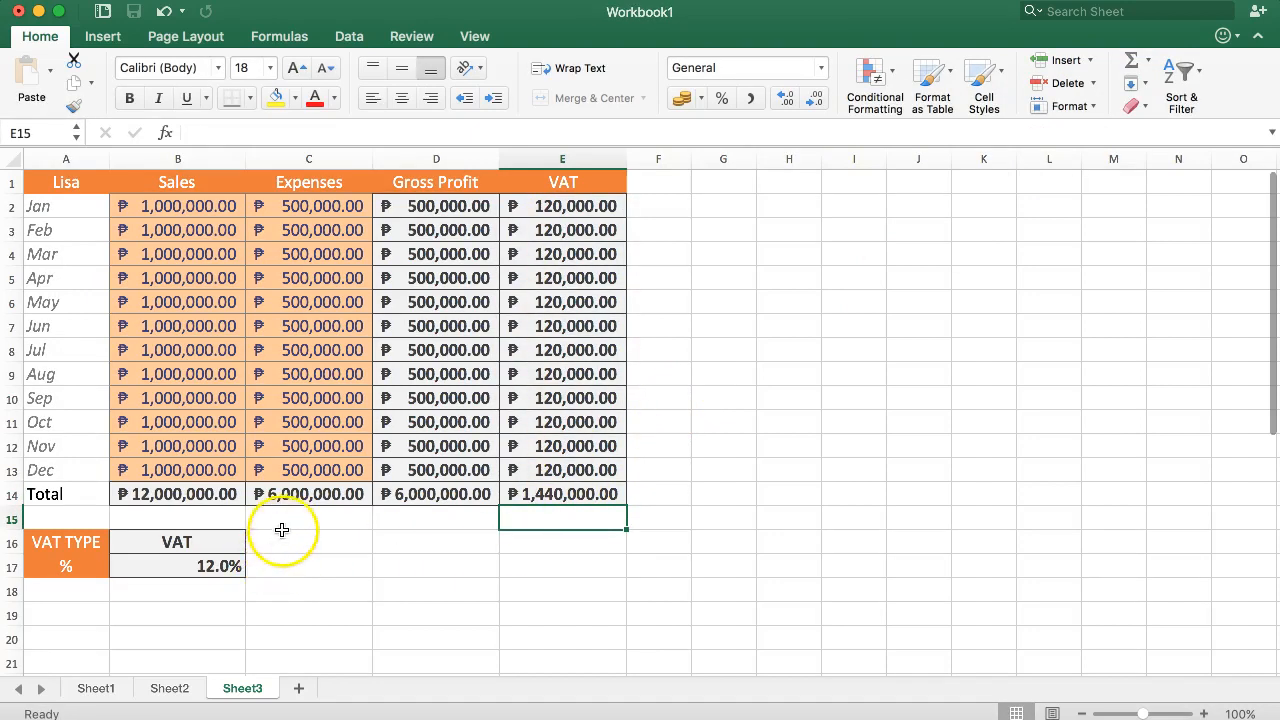
On Sheet2, check the formulas in row 12 and copy the formatting of the Tax Amount cell C12 onto the net profit cell B12
click(182, 692)
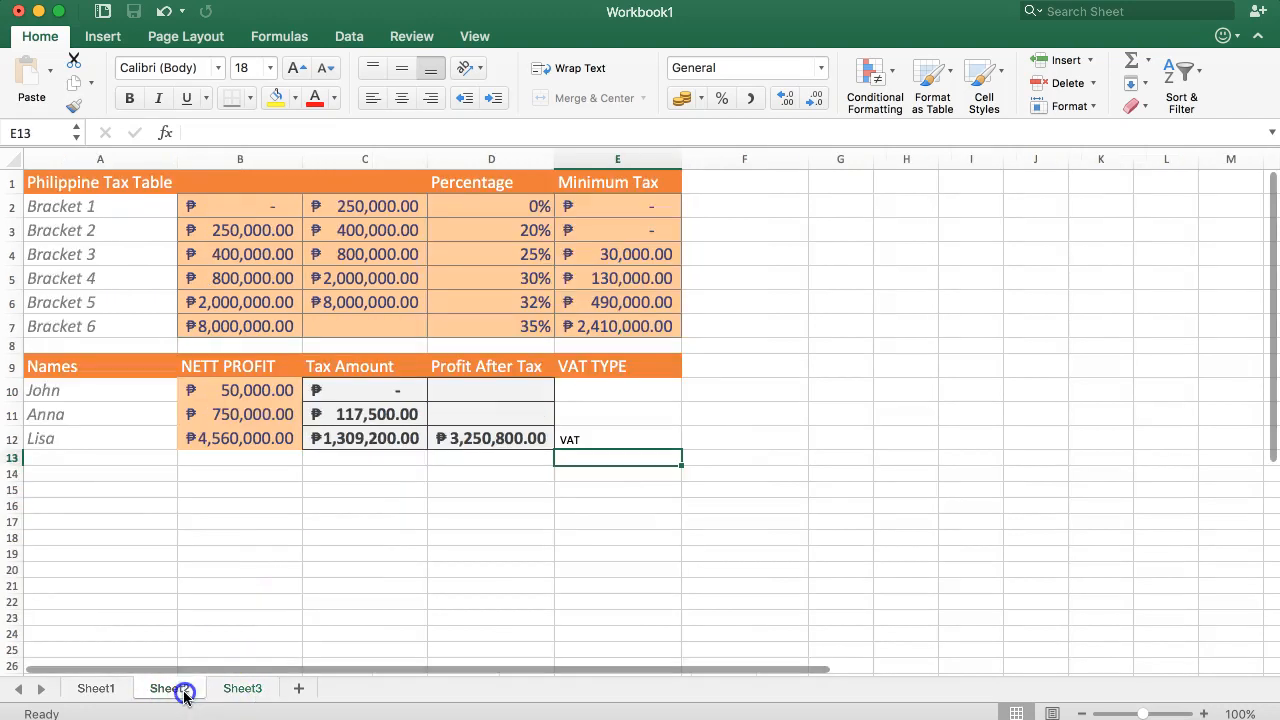
drag(263, 438, 514, 437)
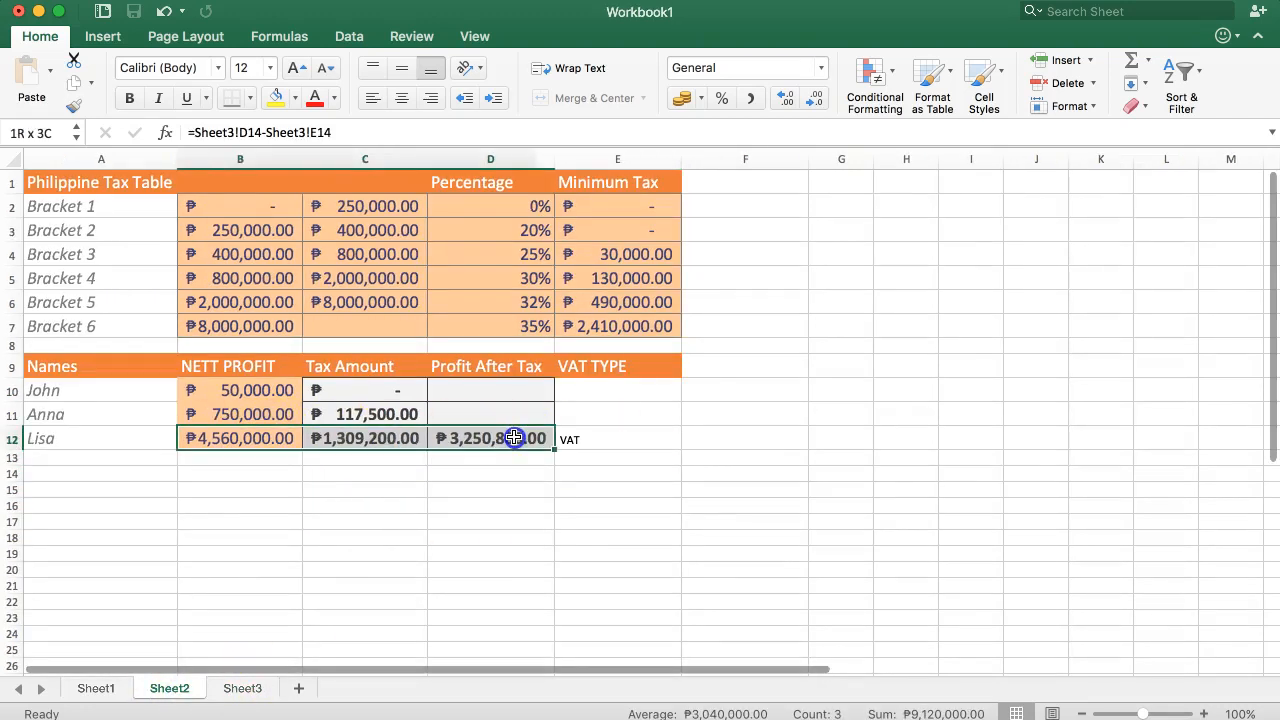
click(365, 475)
click(362, 436)
click(448, 438)
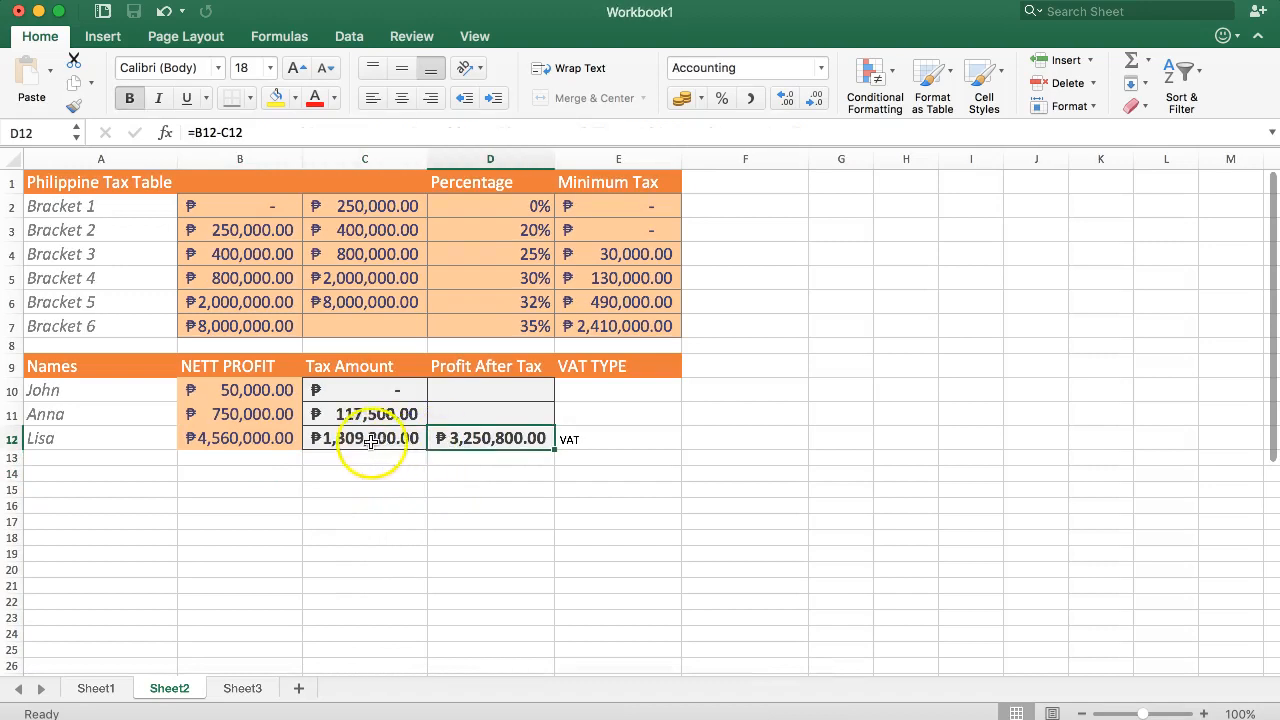
click(229, 440)
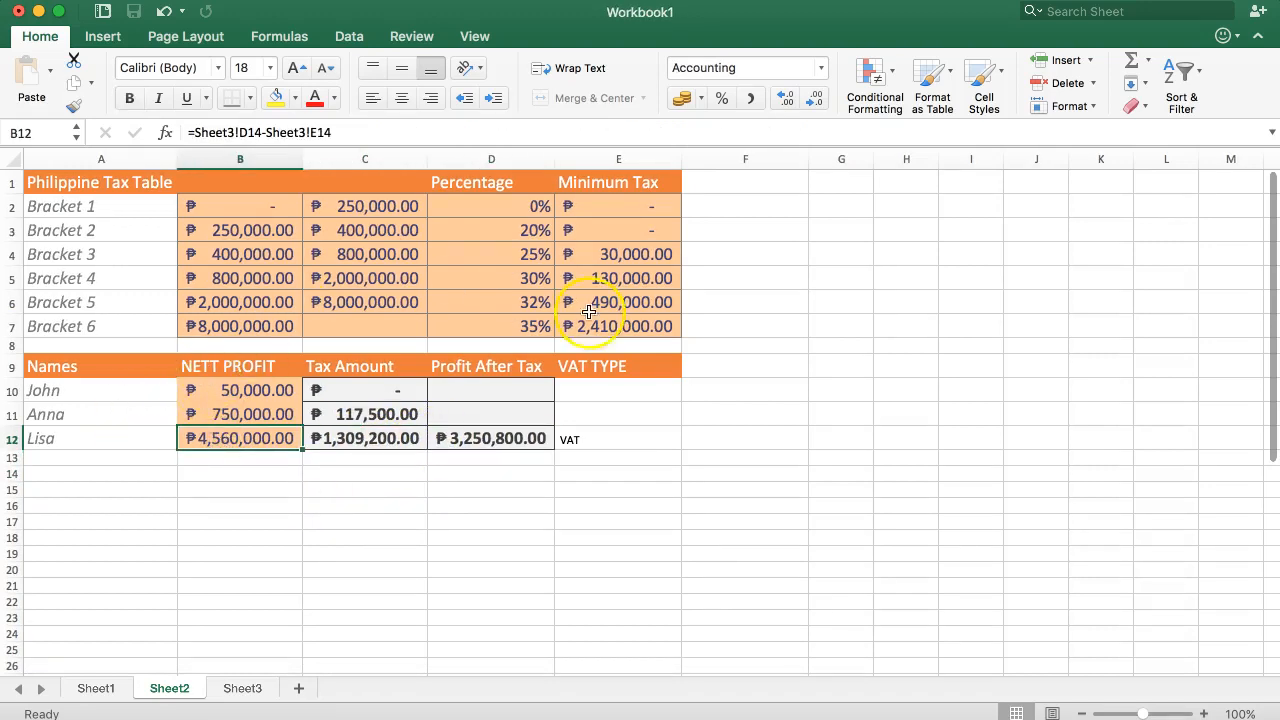
click(350, 442)
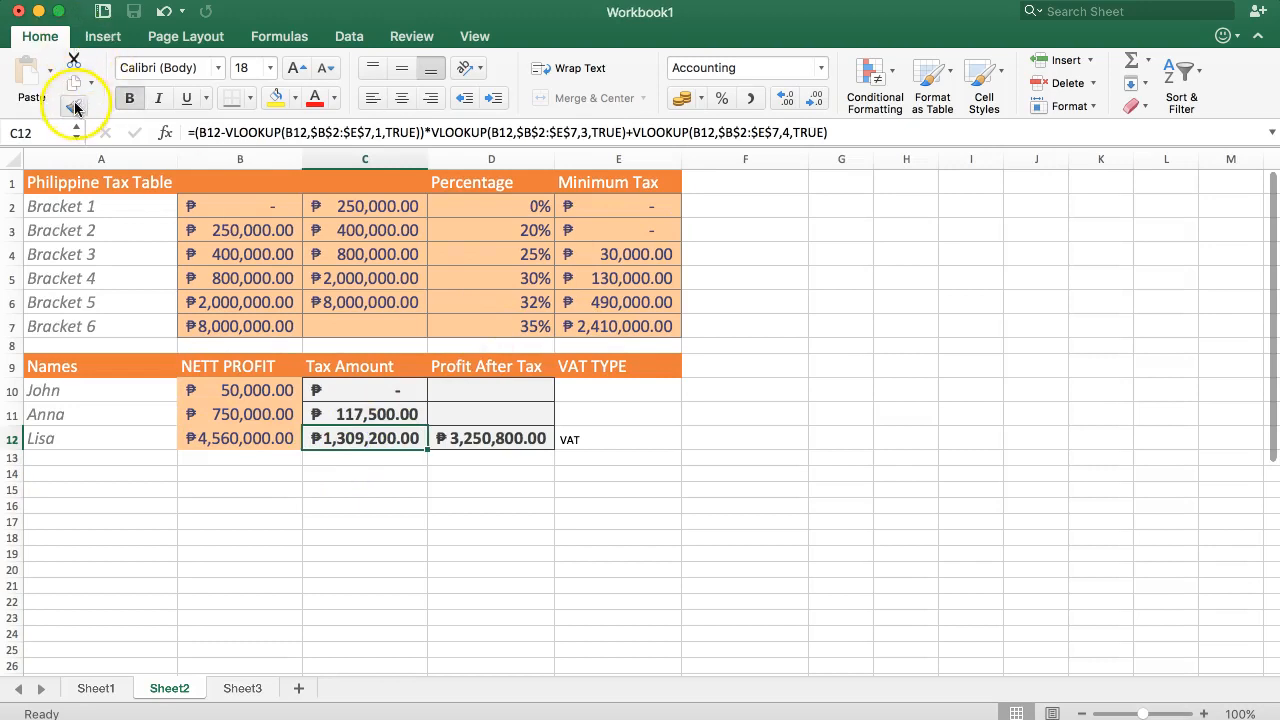
click(74, 104)
click(237, 440)
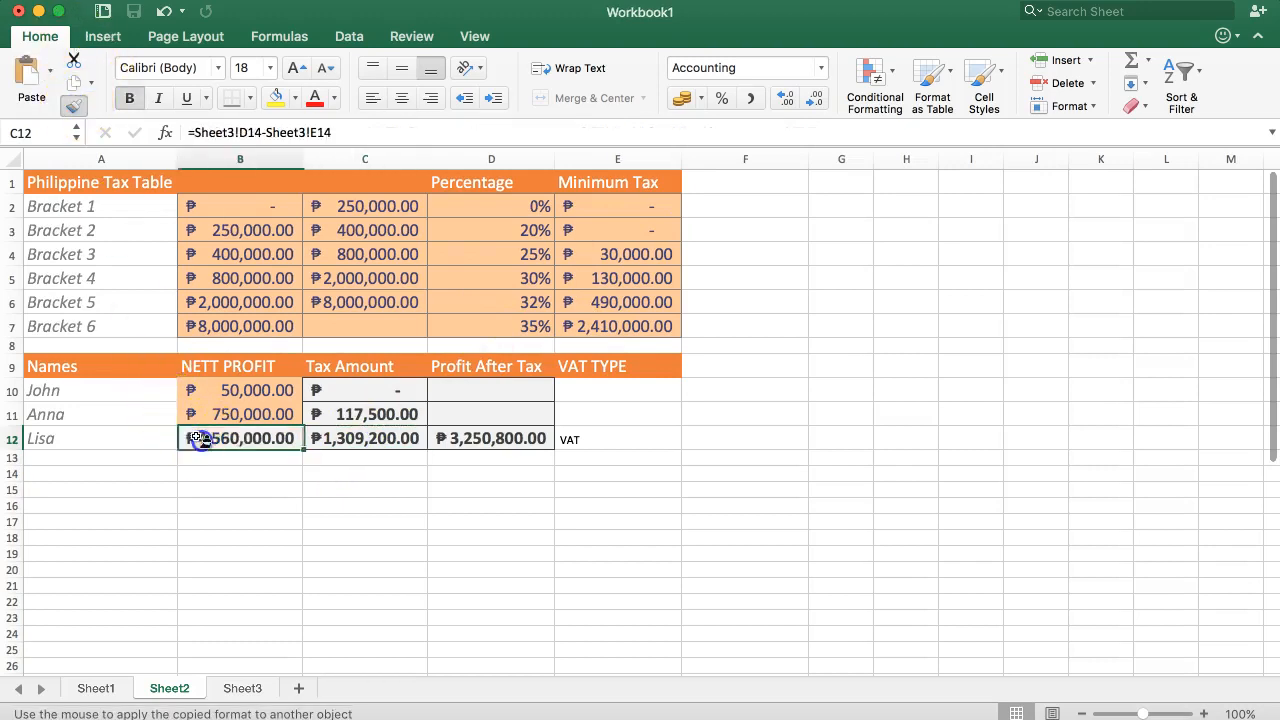
click(593, 436)
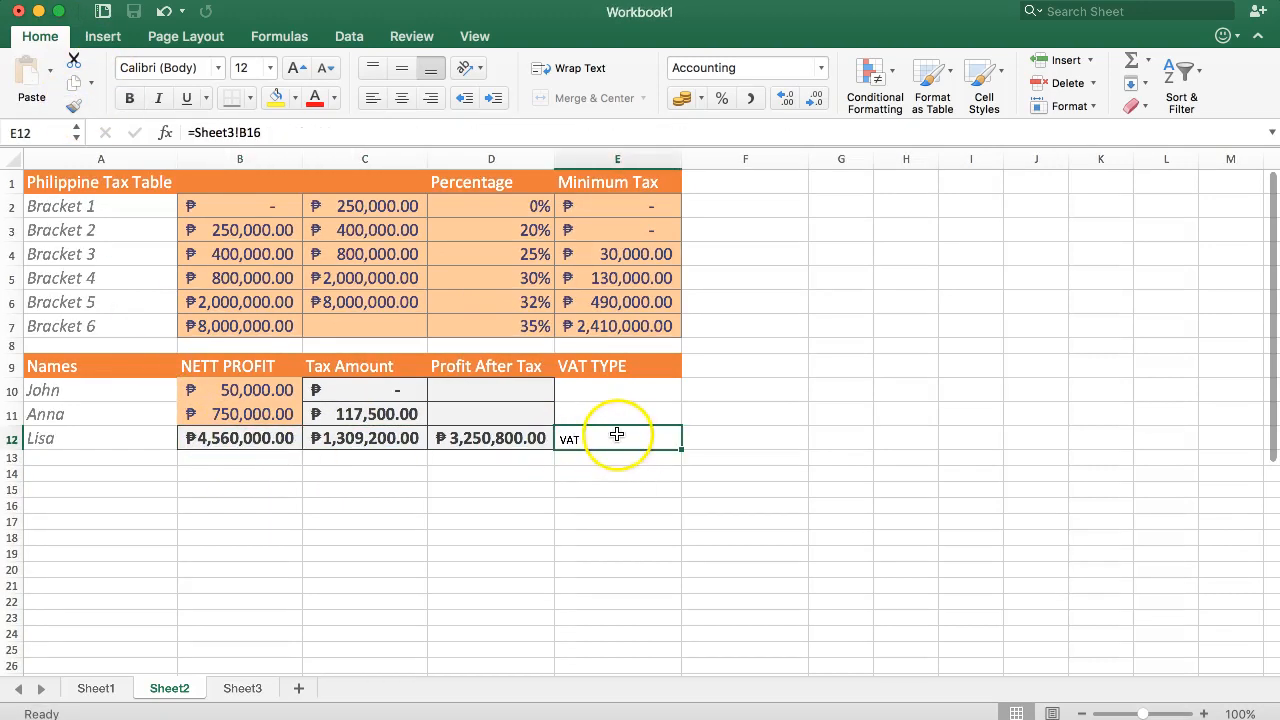
On Sheet3, review the 2000000 threshold in the B17 formula and add the label Price Barrier in A18
click(256, 686)
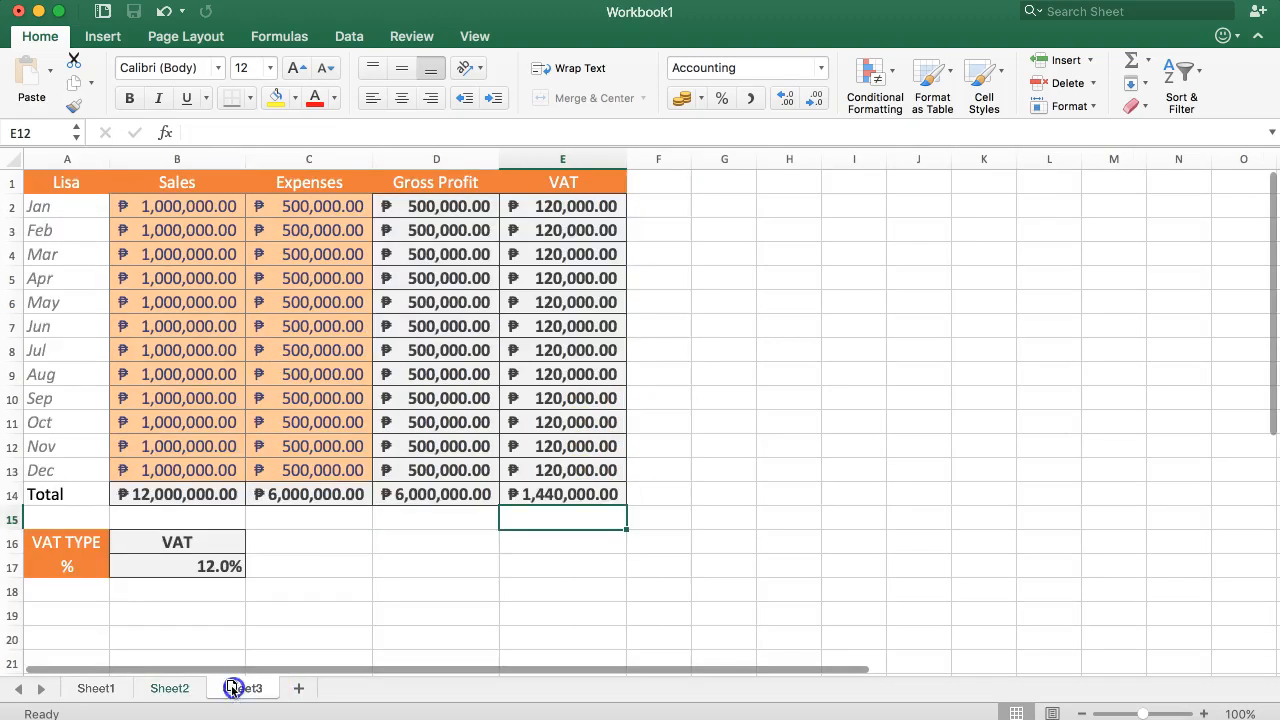
click(181, 565)
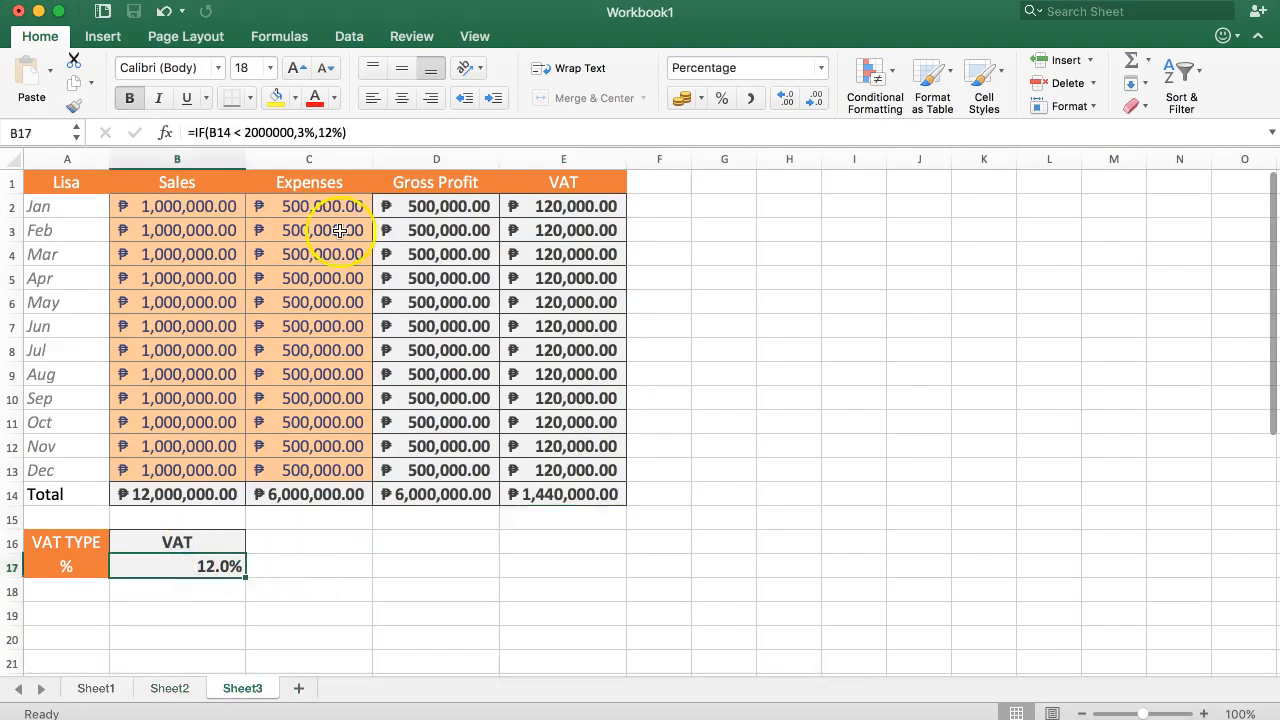
drag(293, 133, 264, 133)
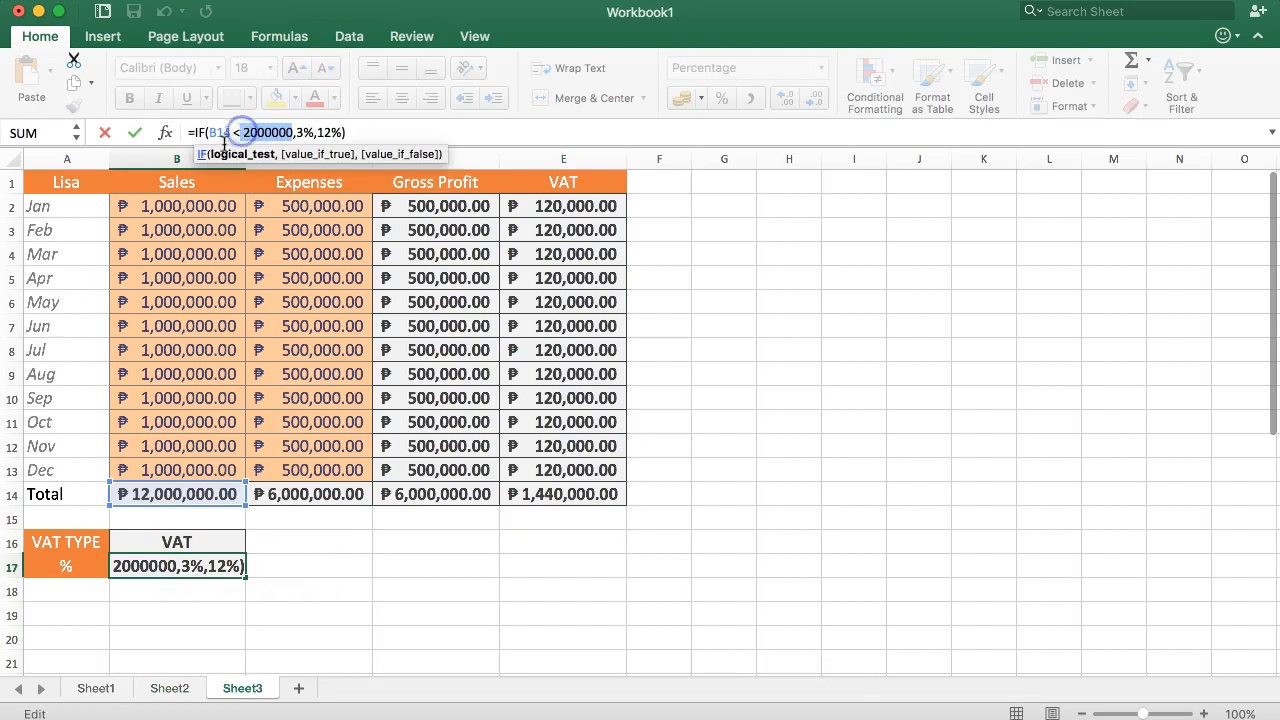
click(163, 591)
click(75, 592)
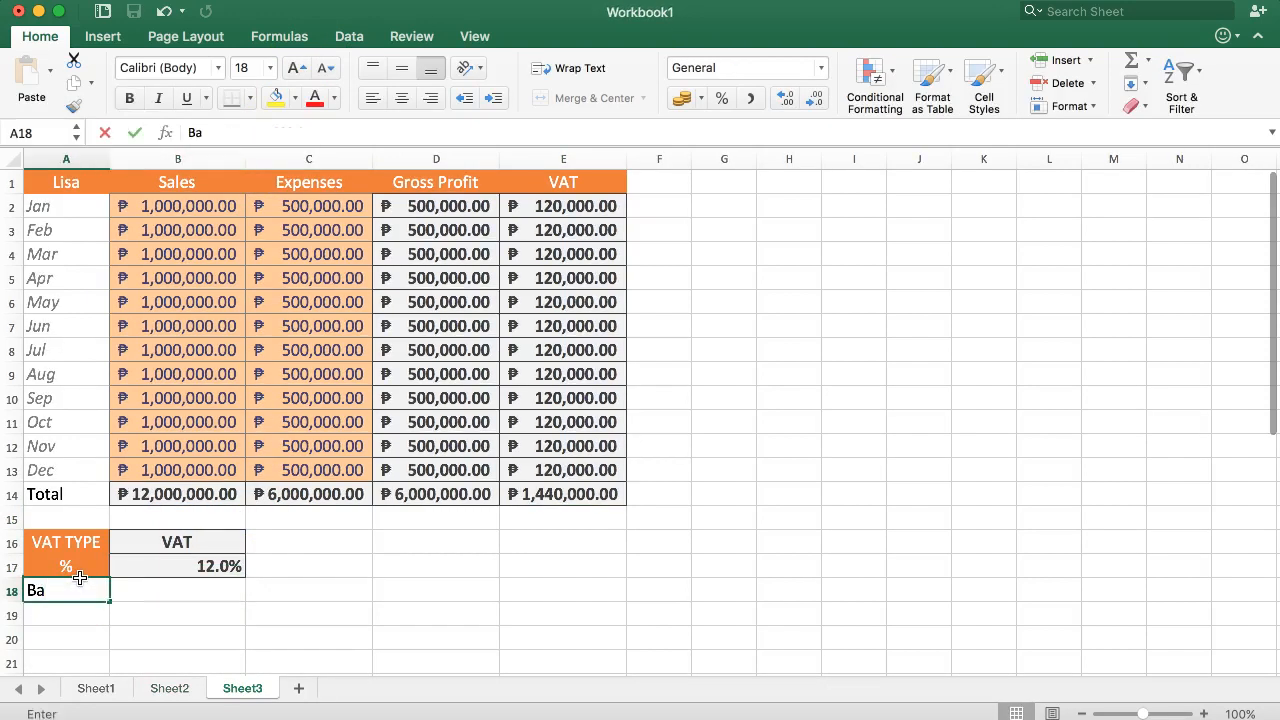
key(BackSpace)
key(BackSpace)
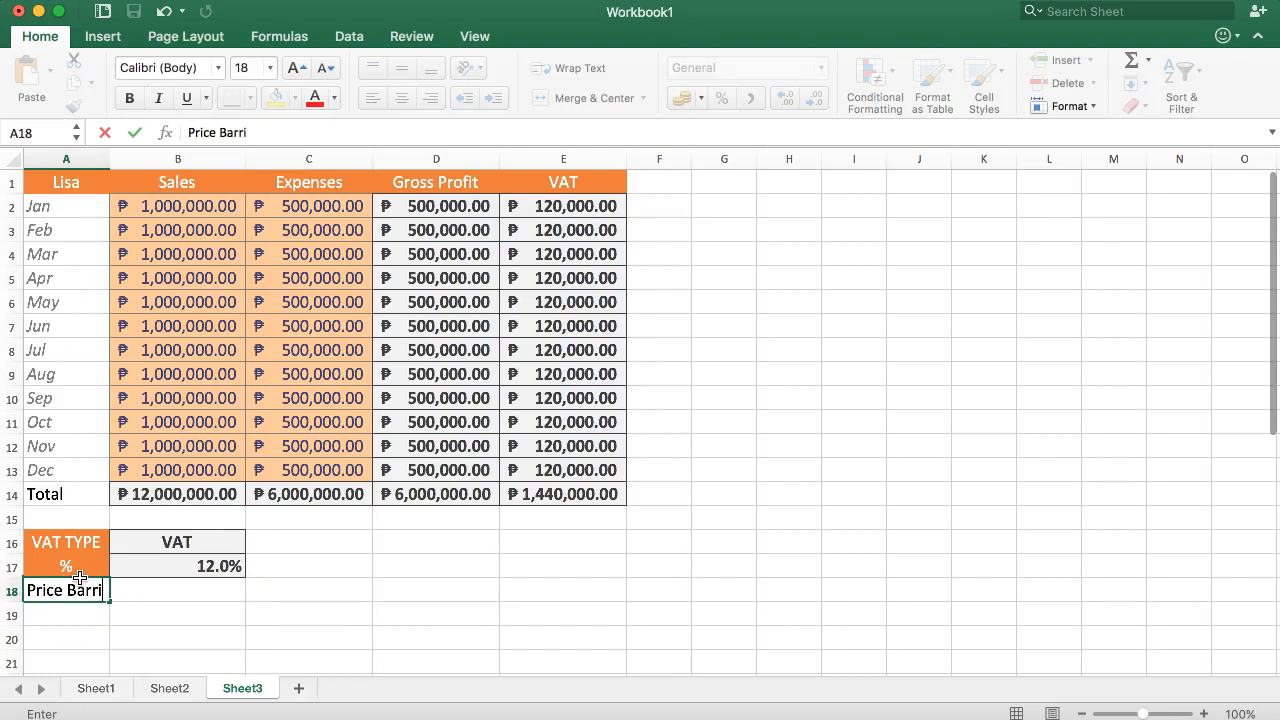
key(Tab)
click(116, 580)
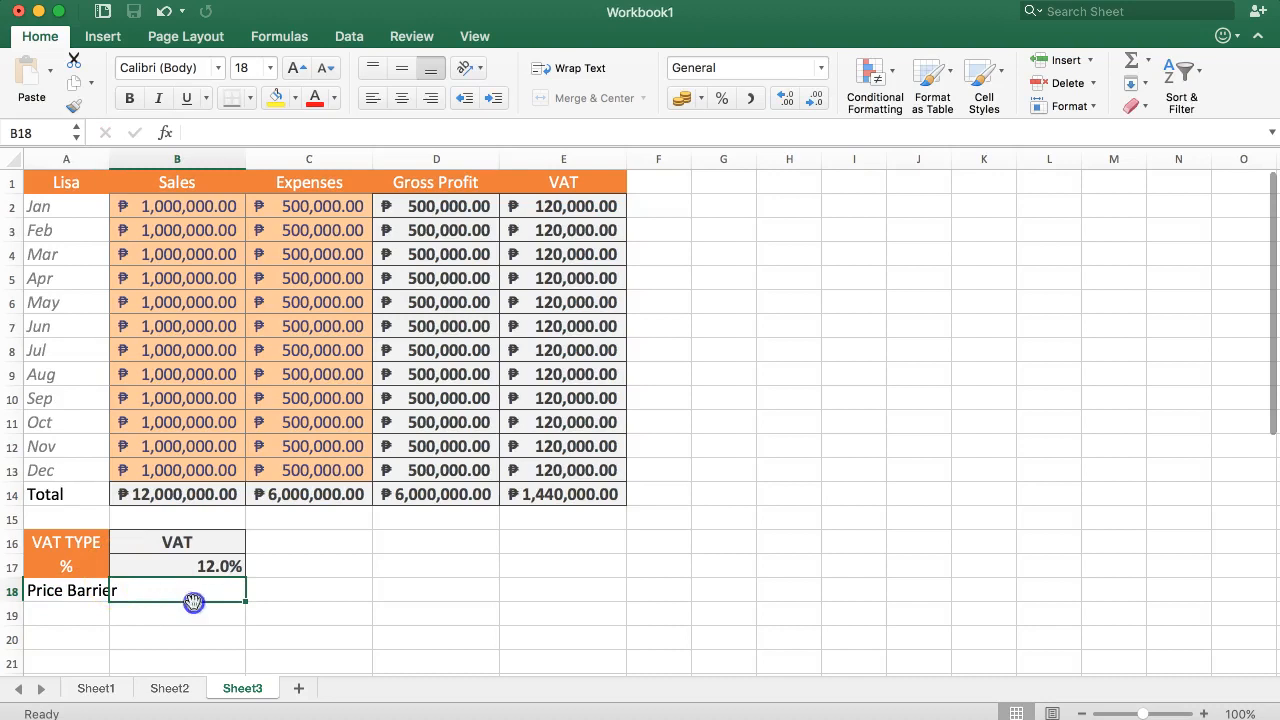
Copy the formatting of A17:B17 onto A18:B18 and widen column A slightly to fit the new label
click(62, 580)
drag(45, 566, 160, 566)
click(74, 105)
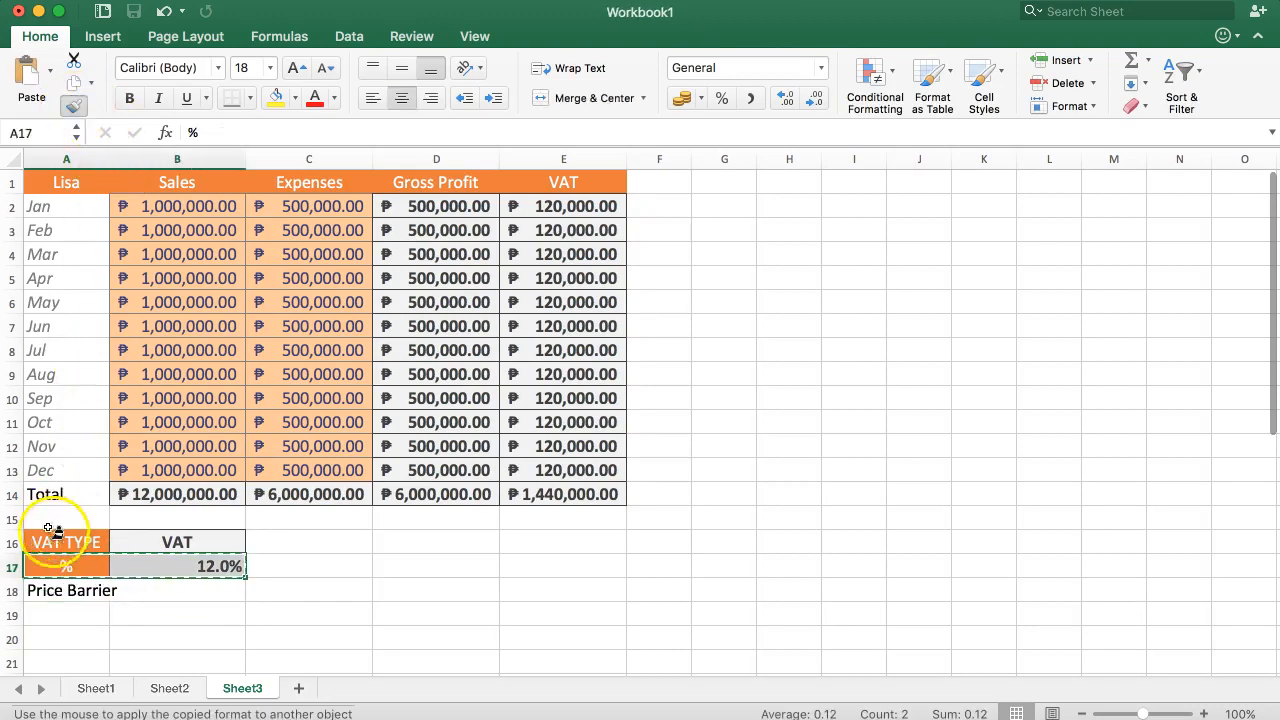
click(57, 590)
click(170, 592)
drag(109, 159, 122, 159)
click(195, 570)
click(193, 591)
click(69, 596)
click(162, 591)
Change the label in A18 to EarningBarrier
click(105, 591)
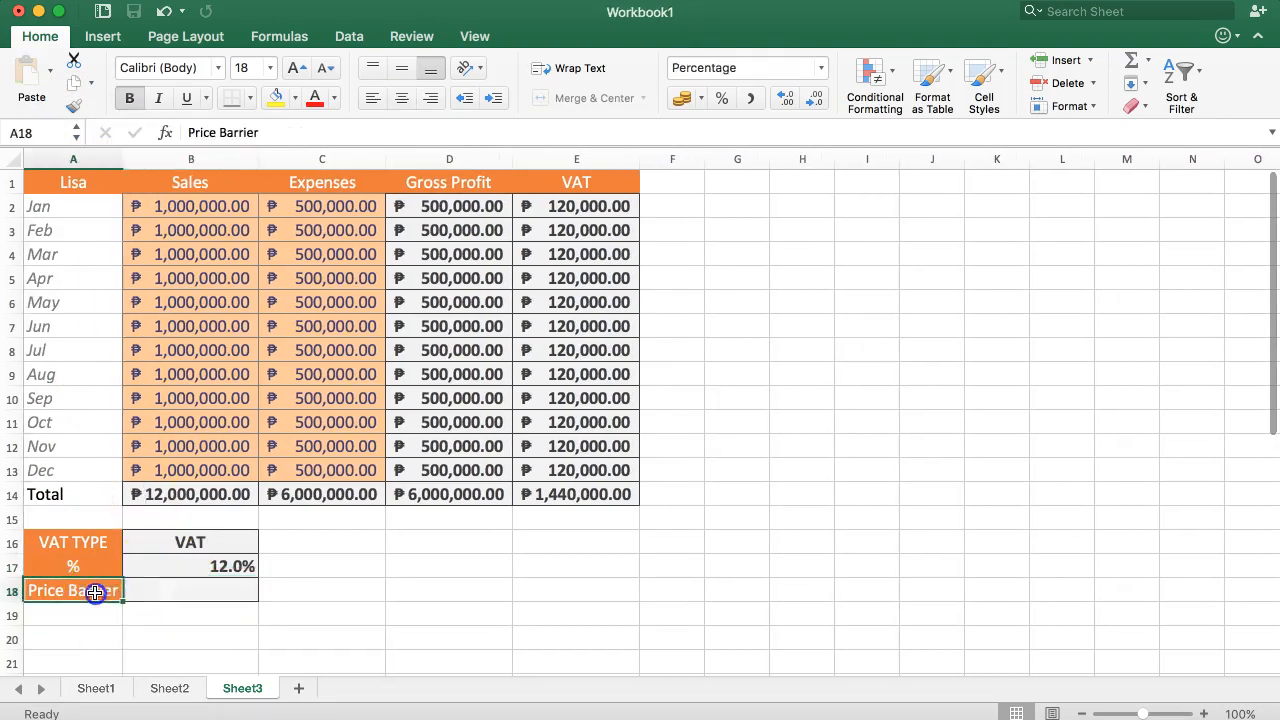
click(245, 124)
double_click(191, 132)
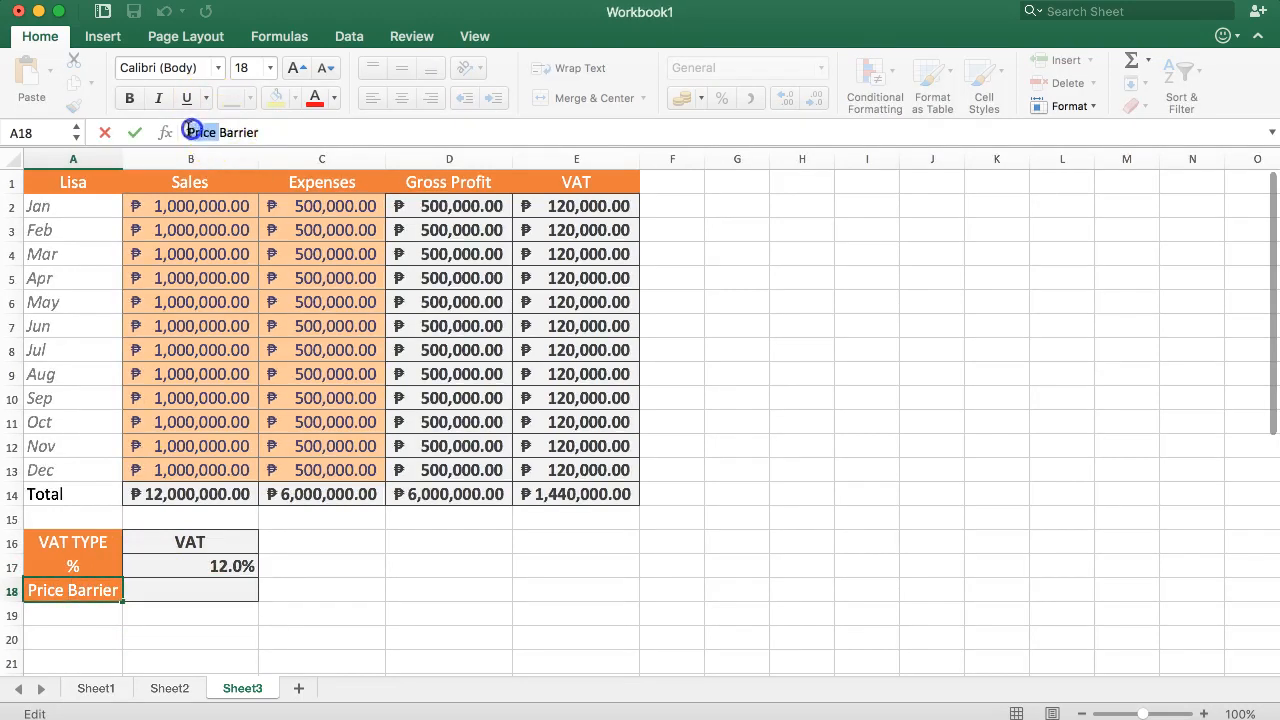
text(Earning)
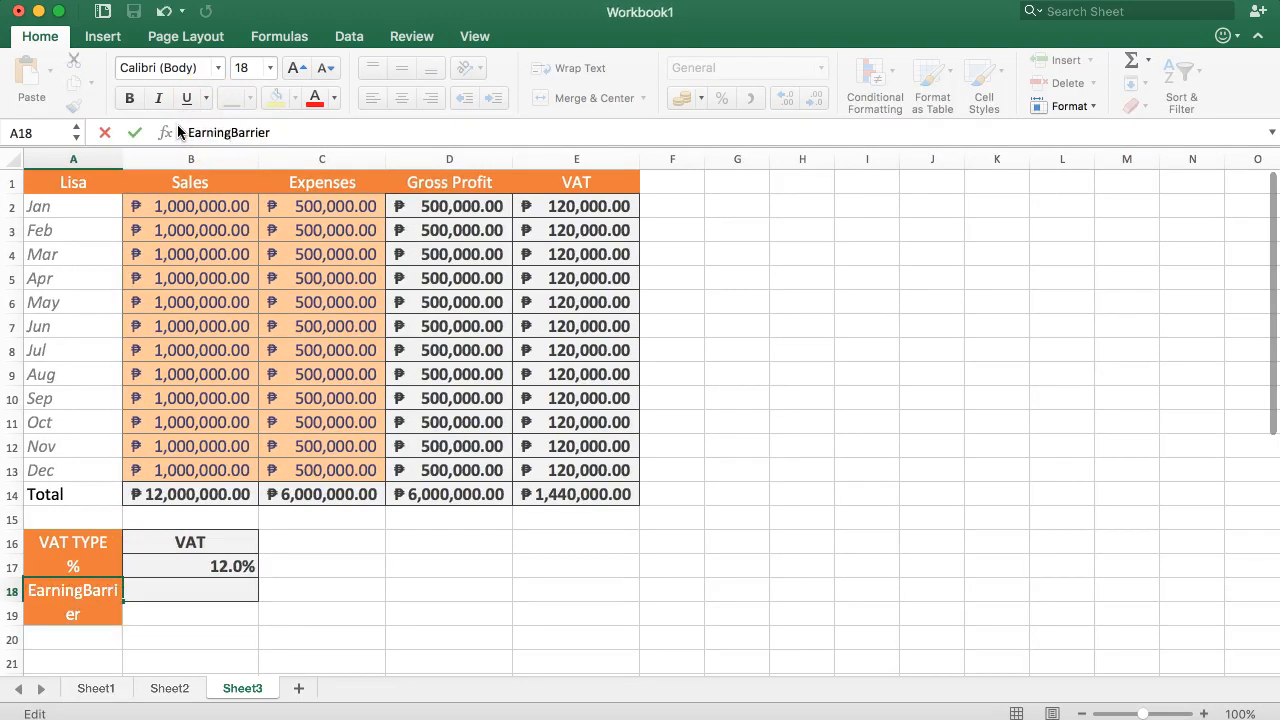
key(Return)
Enter 1950000% as the earning barrier in B18
key(Up)
key(Right)
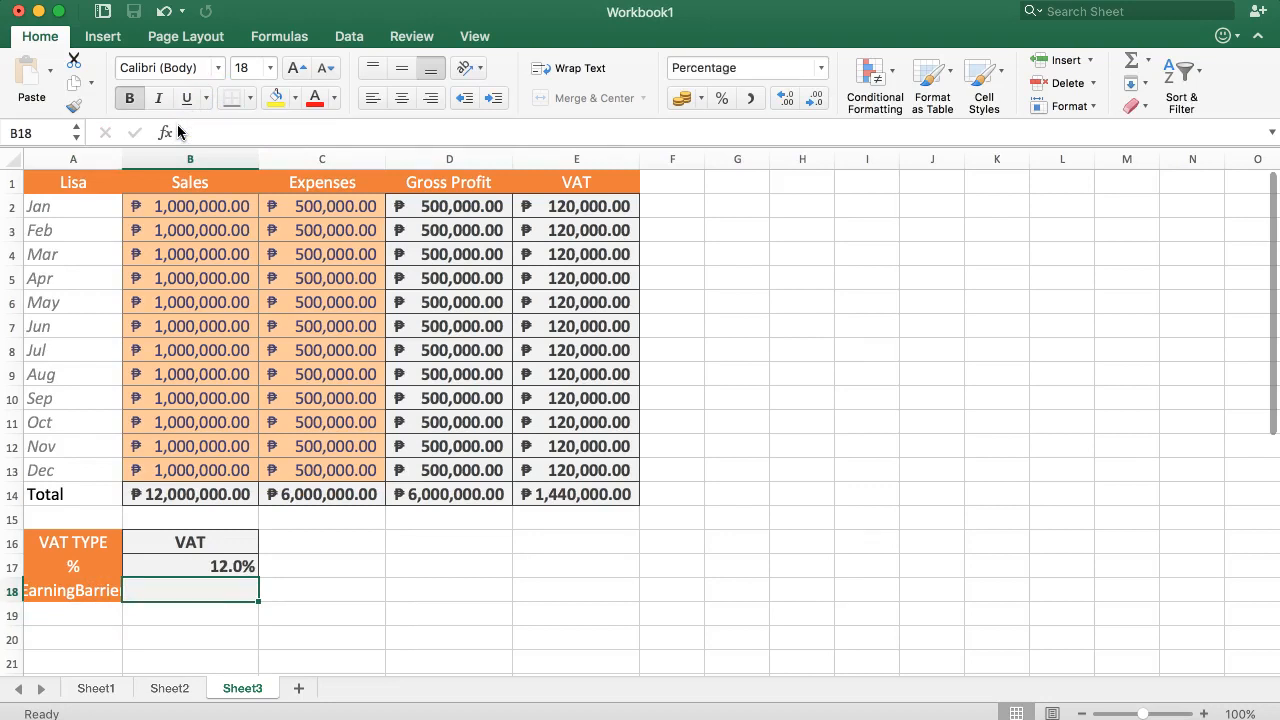
text(1)
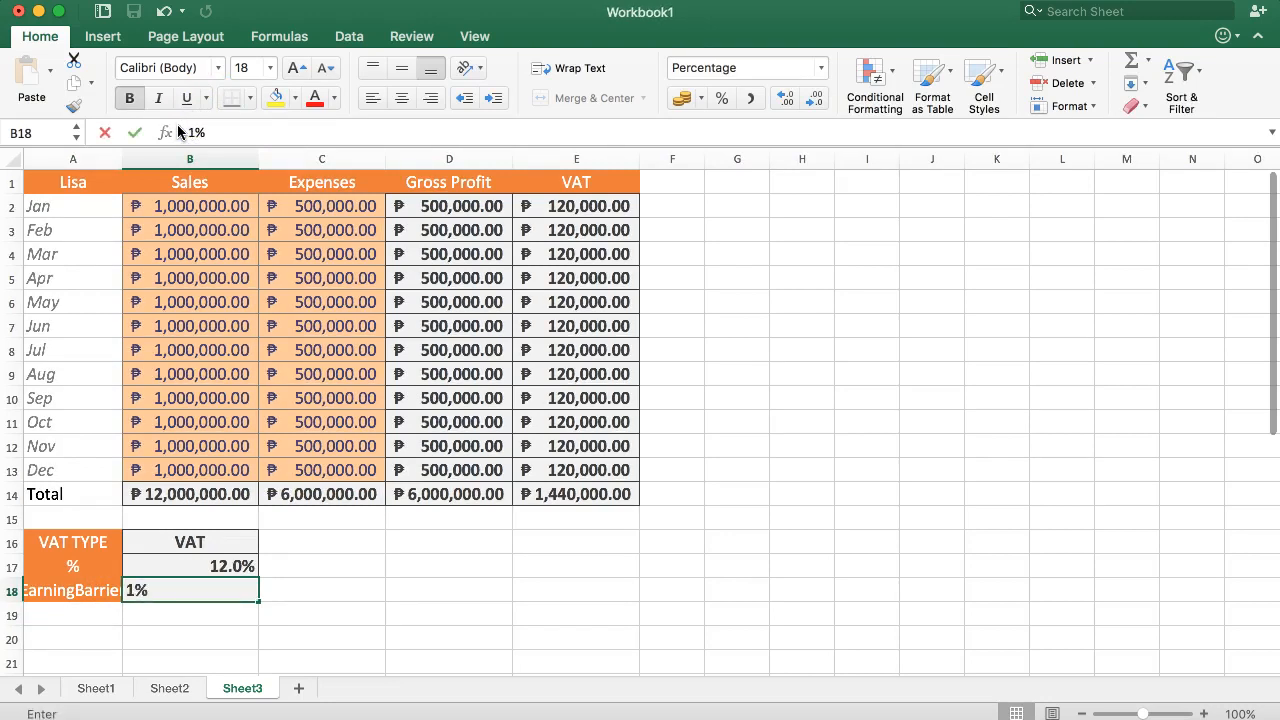
text(950)
text(12)
key(BackSpace)
key(BackSpace)
text(000)
key(Tab)
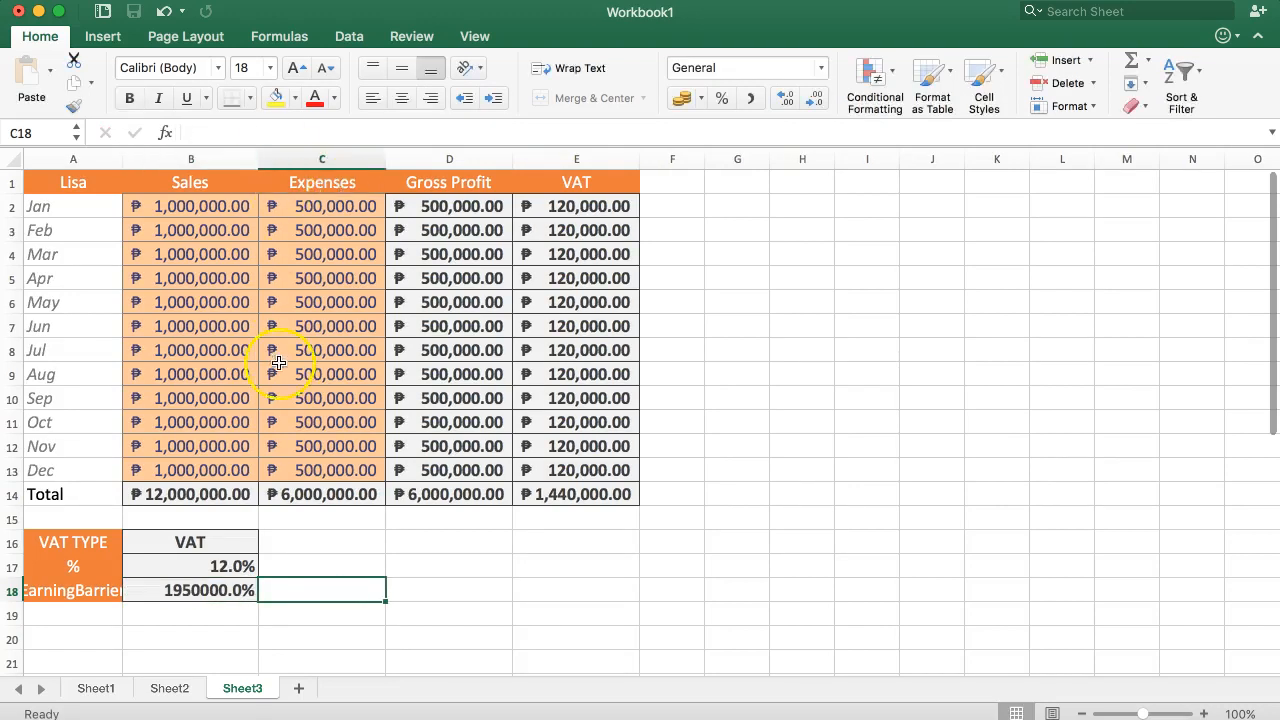
Apply the comma number style to B18 and correct its value to 1950000
click(207, 586)
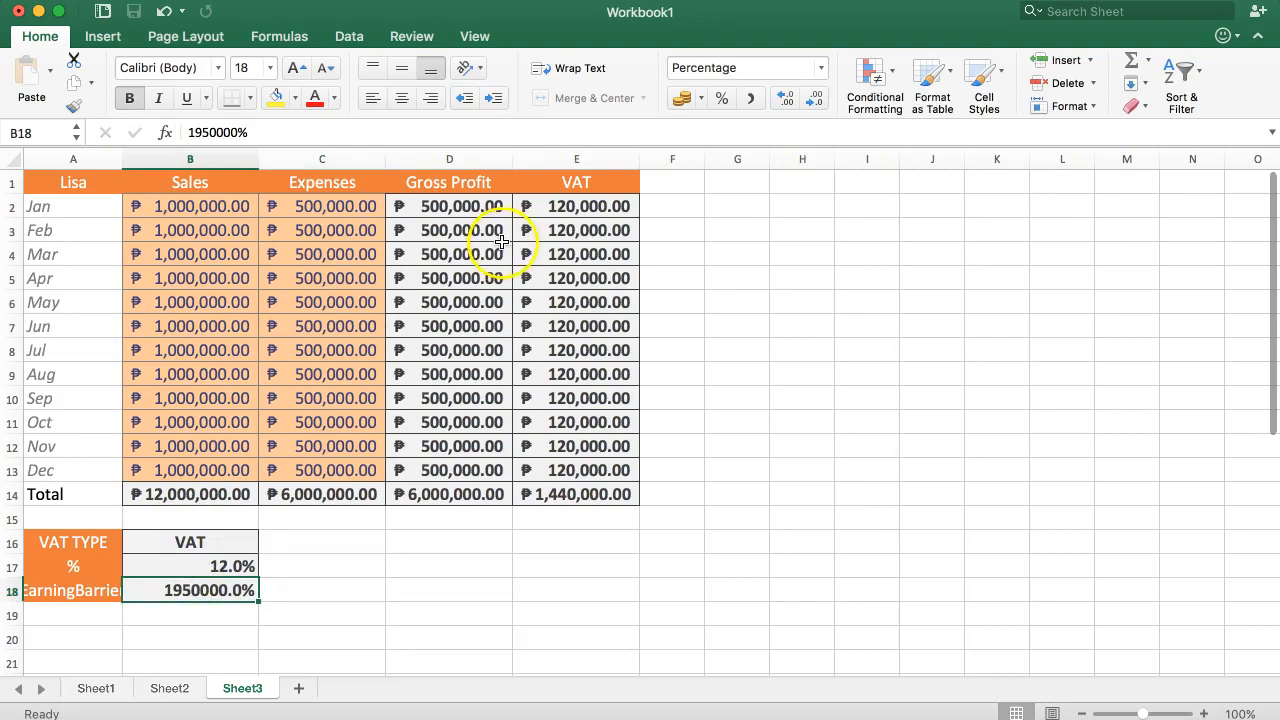
click(750, 98)
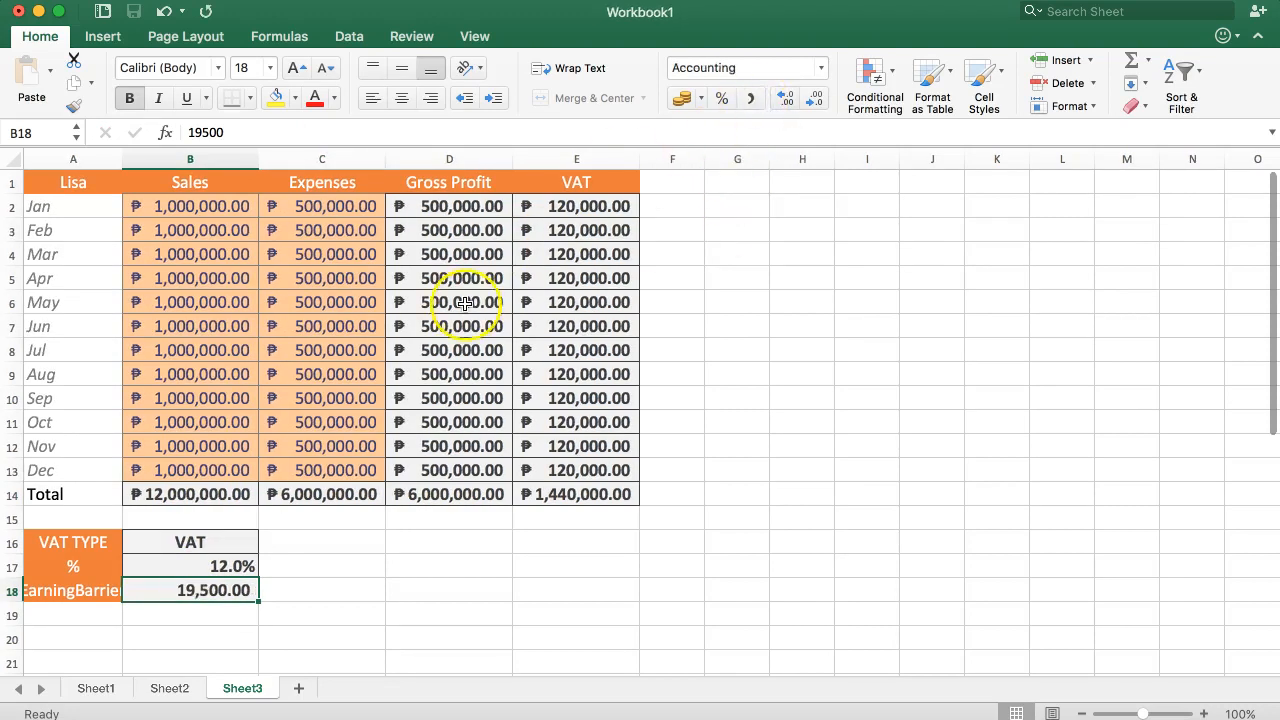
click(231, 135)
text(00)
key(Return)
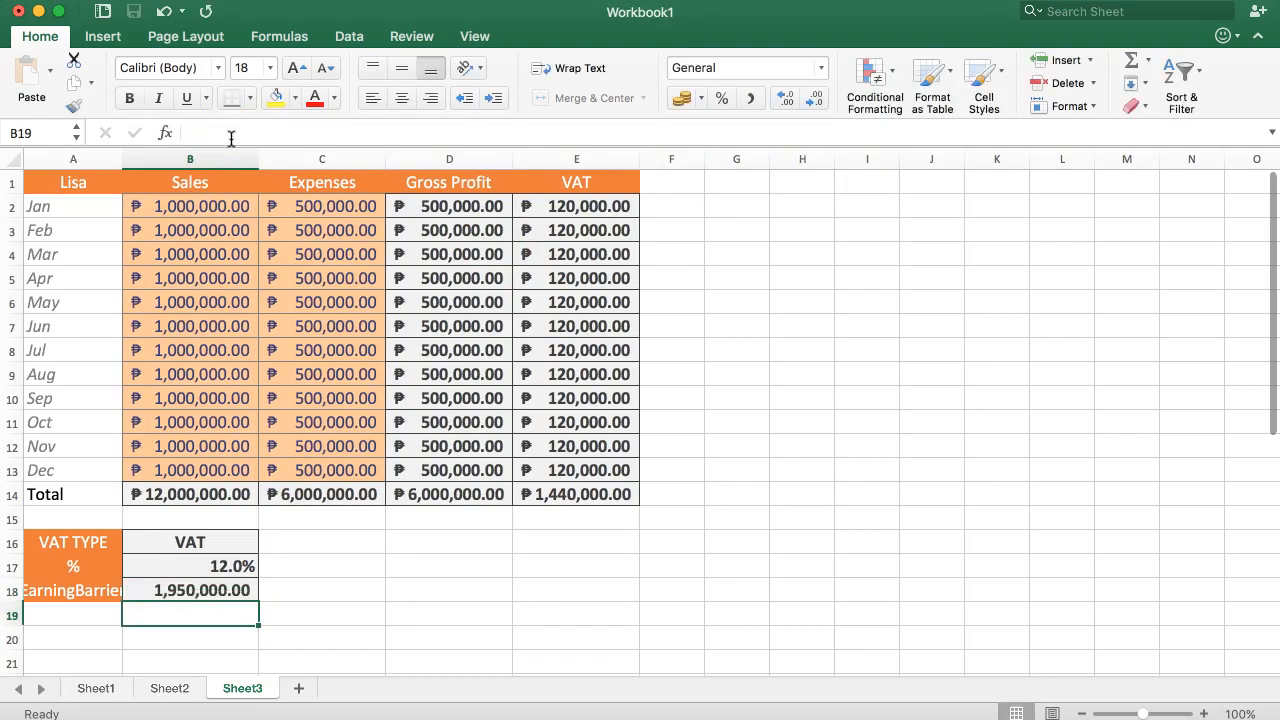
Replace the fixed threshold in the B17 rate formula with the barrier cell, giving =IF(B14 < B18,3%,12%)
click(209, 591)
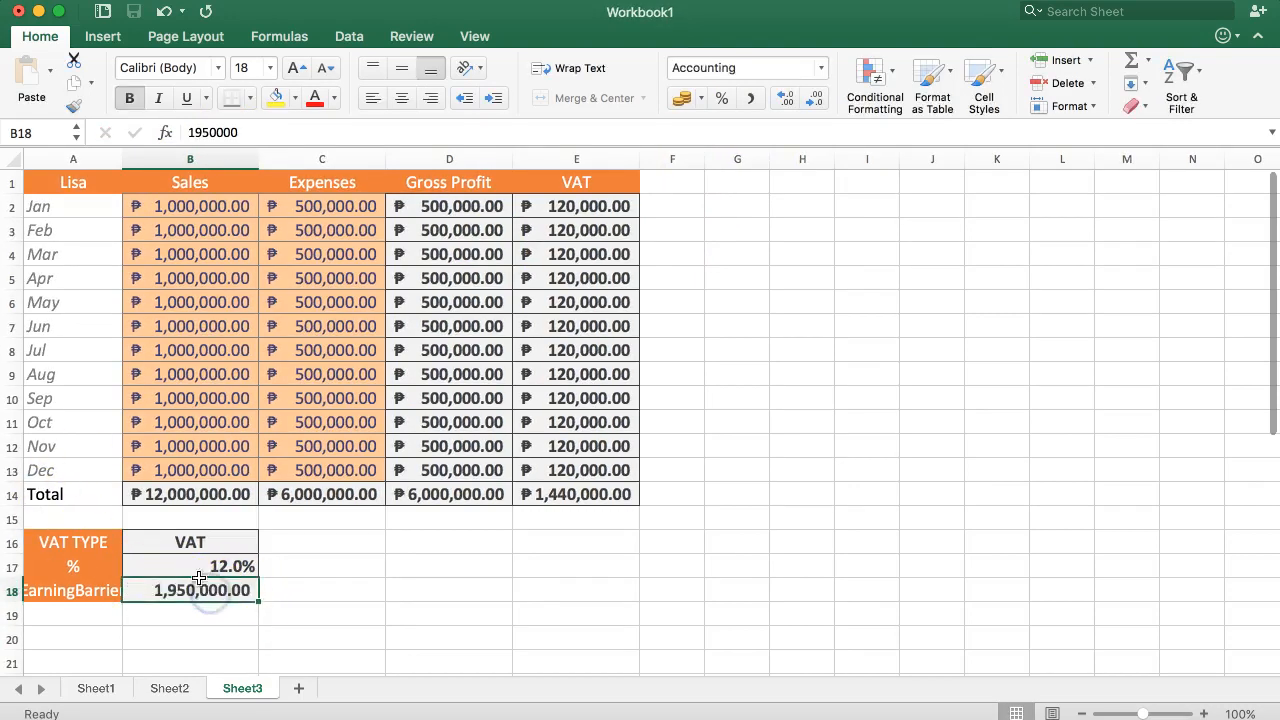
click(200, 567)
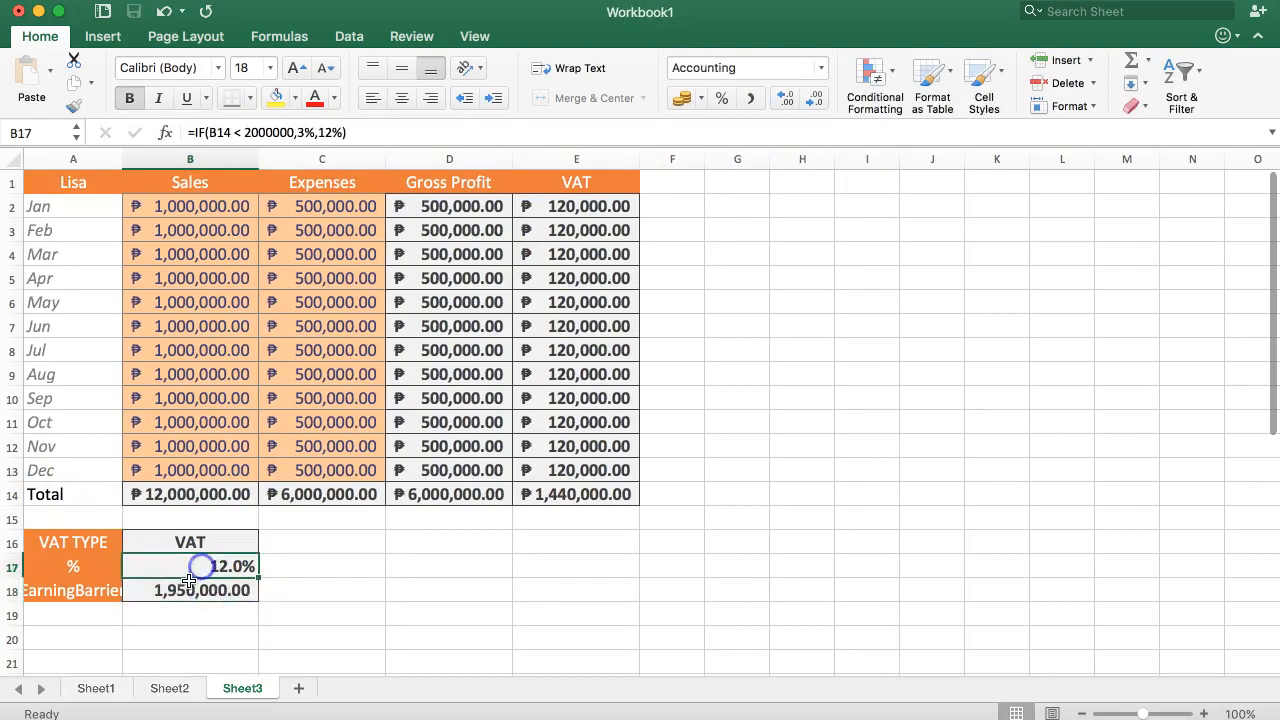
click(273, 133)
drag(250, 135, 242, 133)
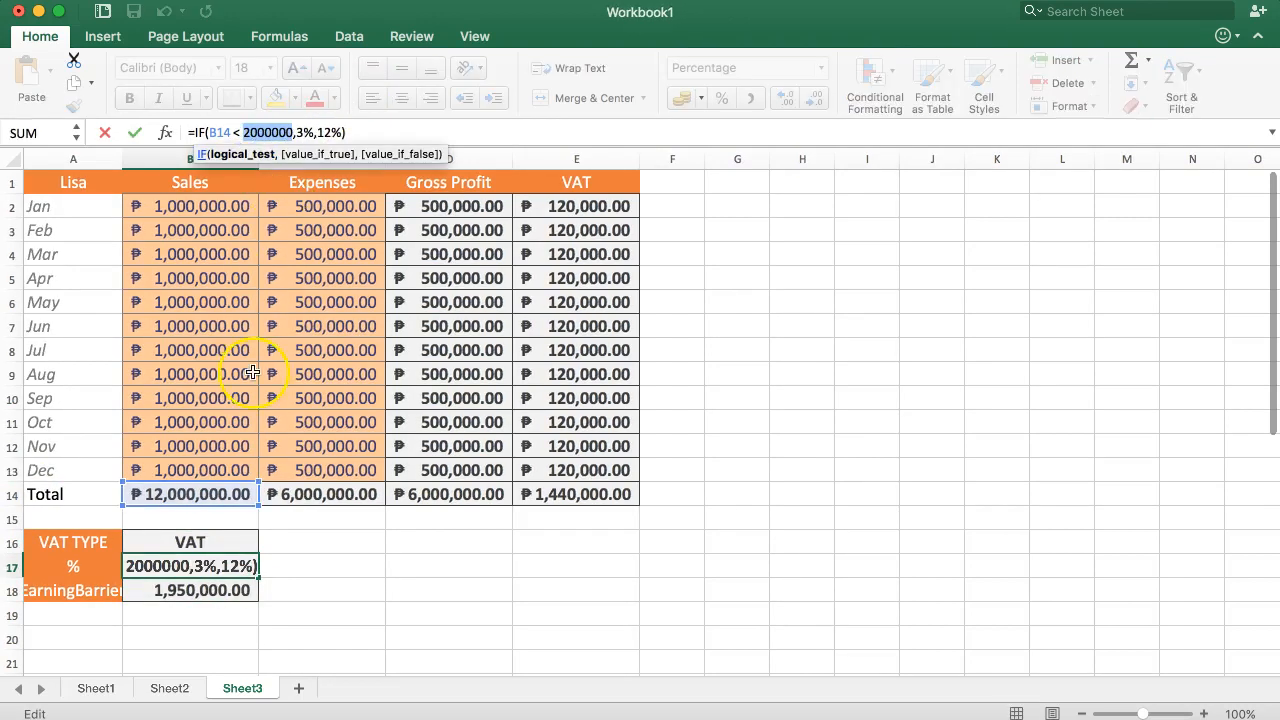
click(178, 590)
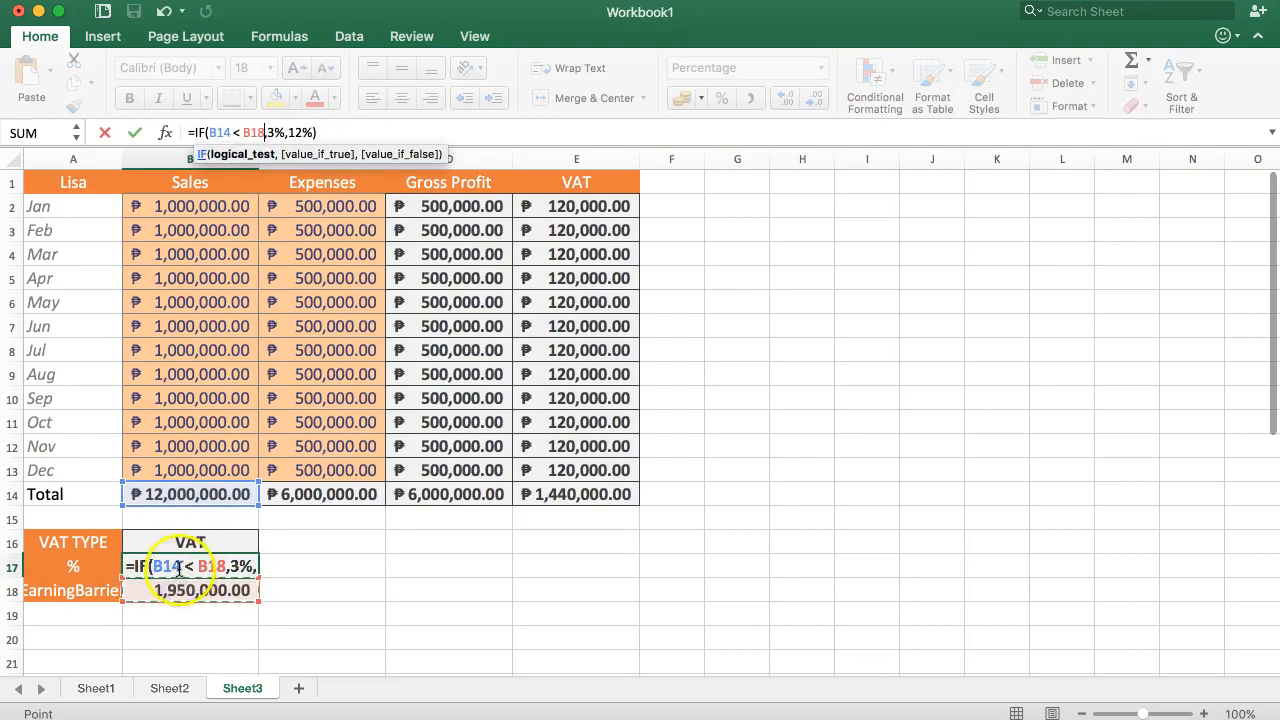
key(Return)
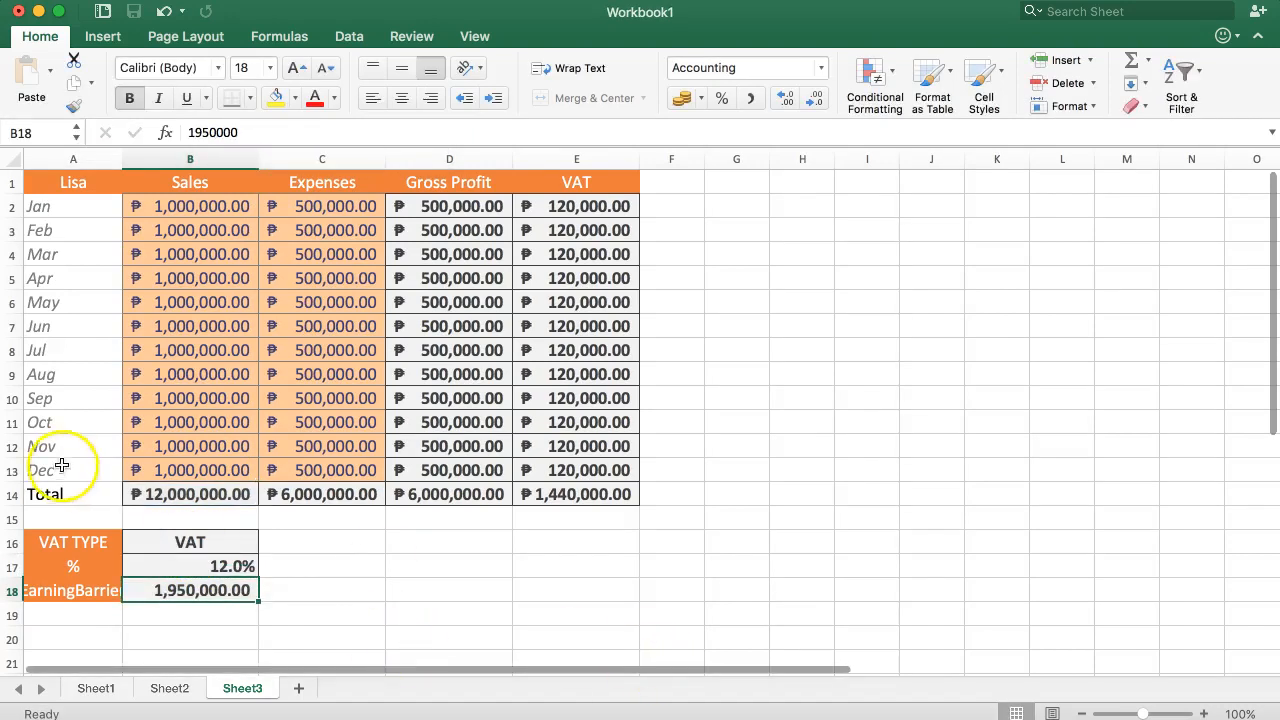
Point the VAT type formula in B16 to the barrier cell, giving =IF(B14 < B18,"NON VAT","VAT")
click(177, 540)
double_click(255, 135)
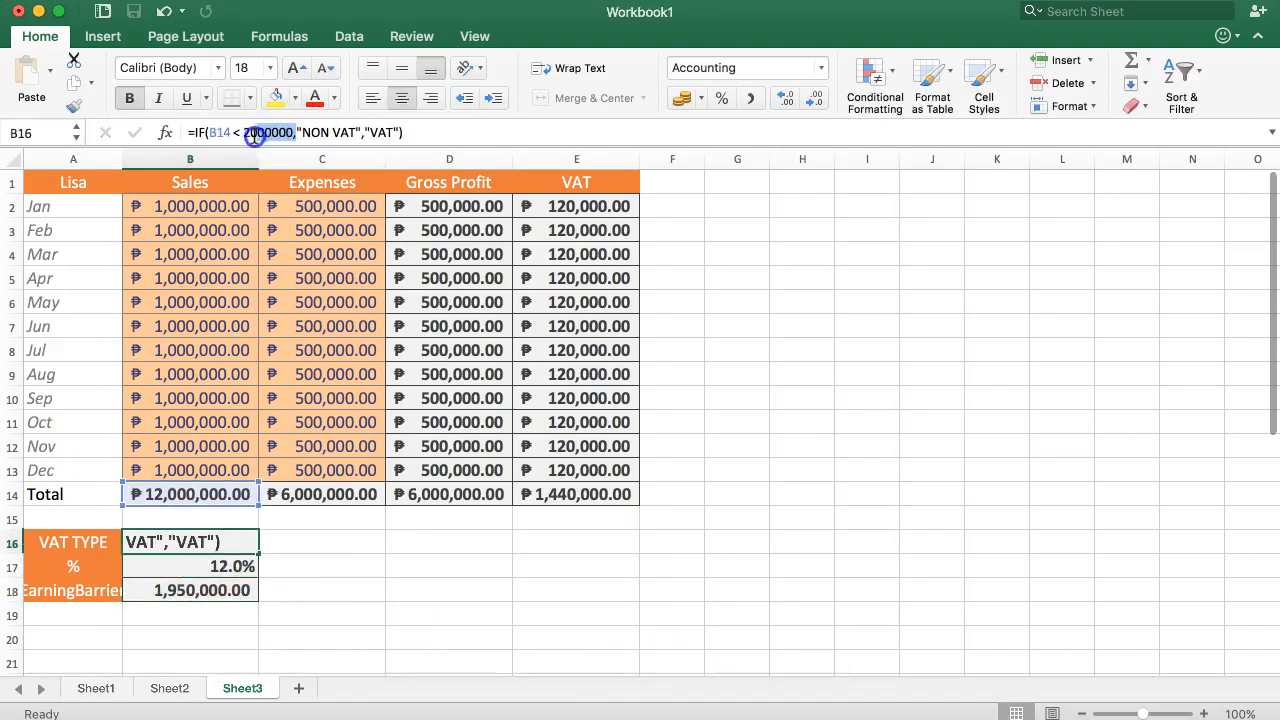
click(271, 131)
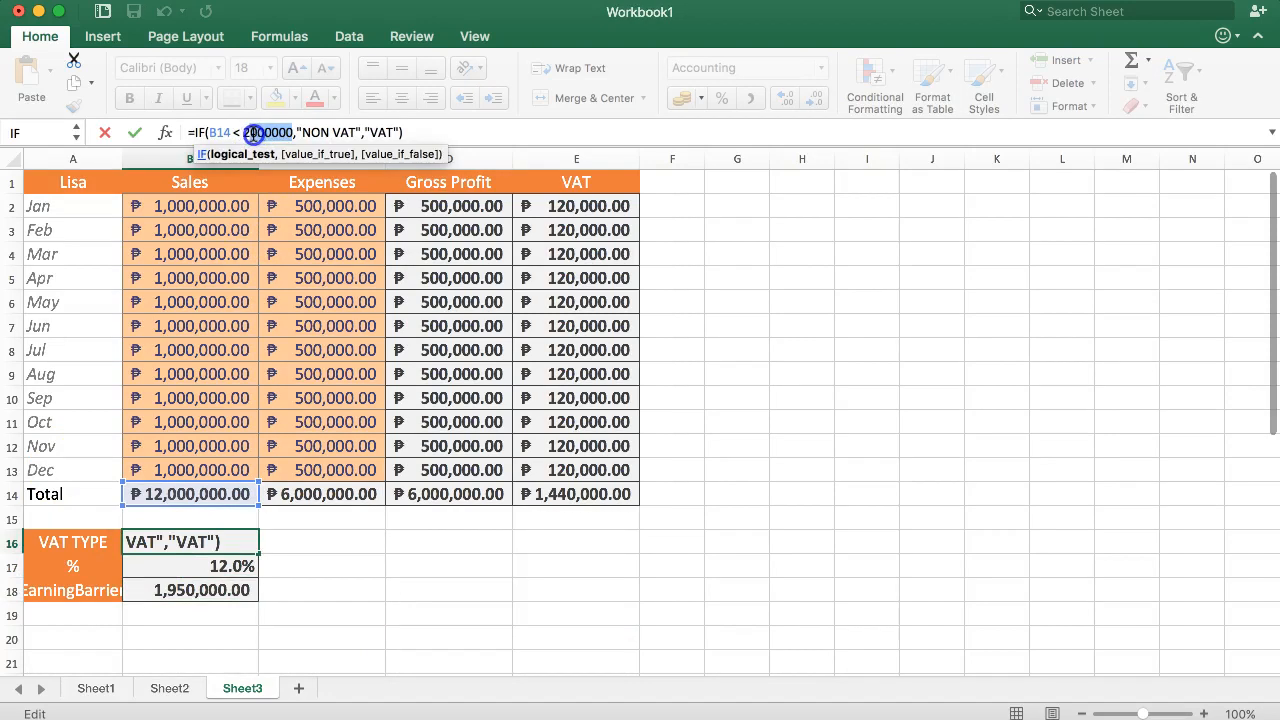
click(213, 590)
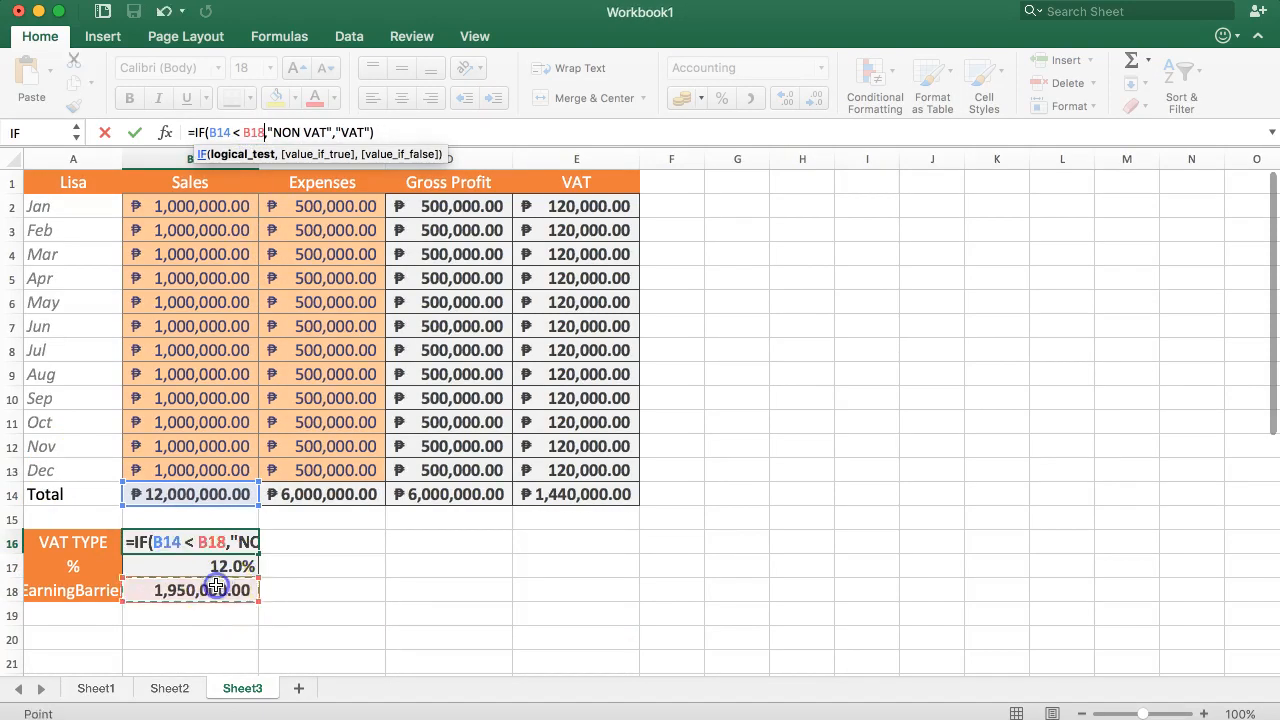
key(Return)
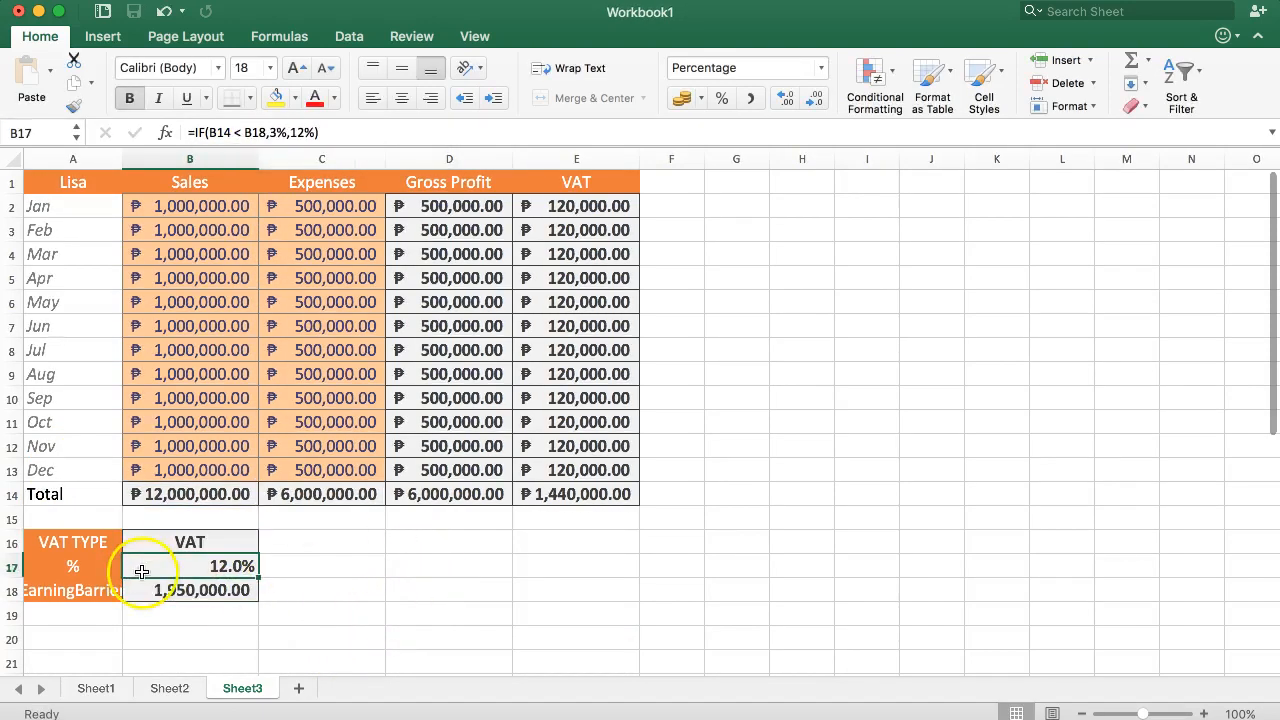
Set the earning barrier in B18 to 10,000,000, then review the monthly sales and the linked VAT type on Sheet2
click(200, 590)
text(10)
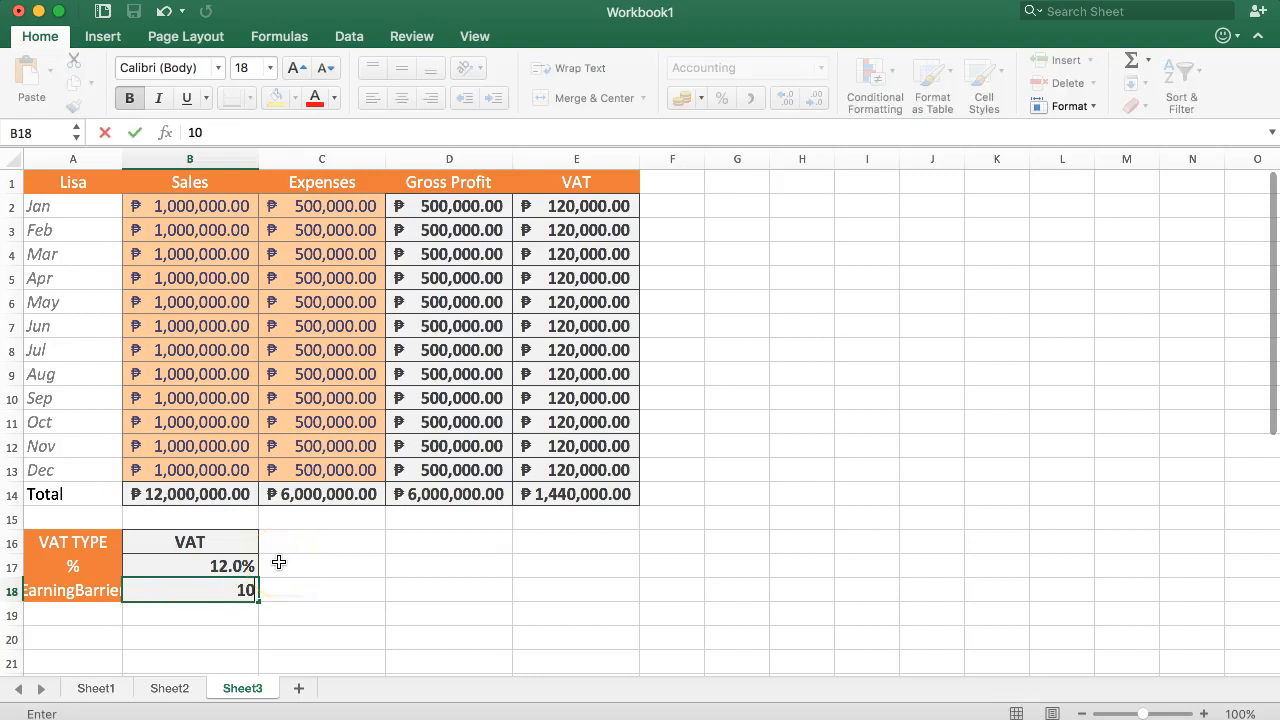
text(,000,000)
key(Return)
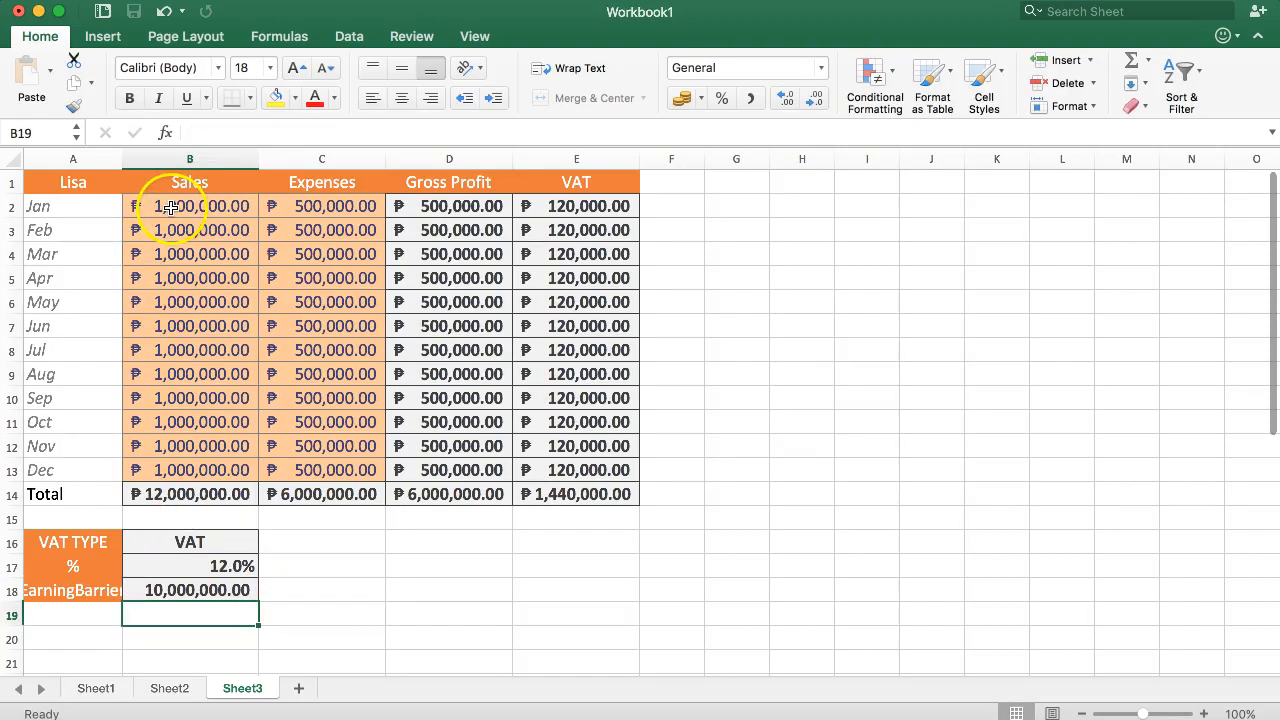
drag(171, 207, 195, 470)
click(169, 688)
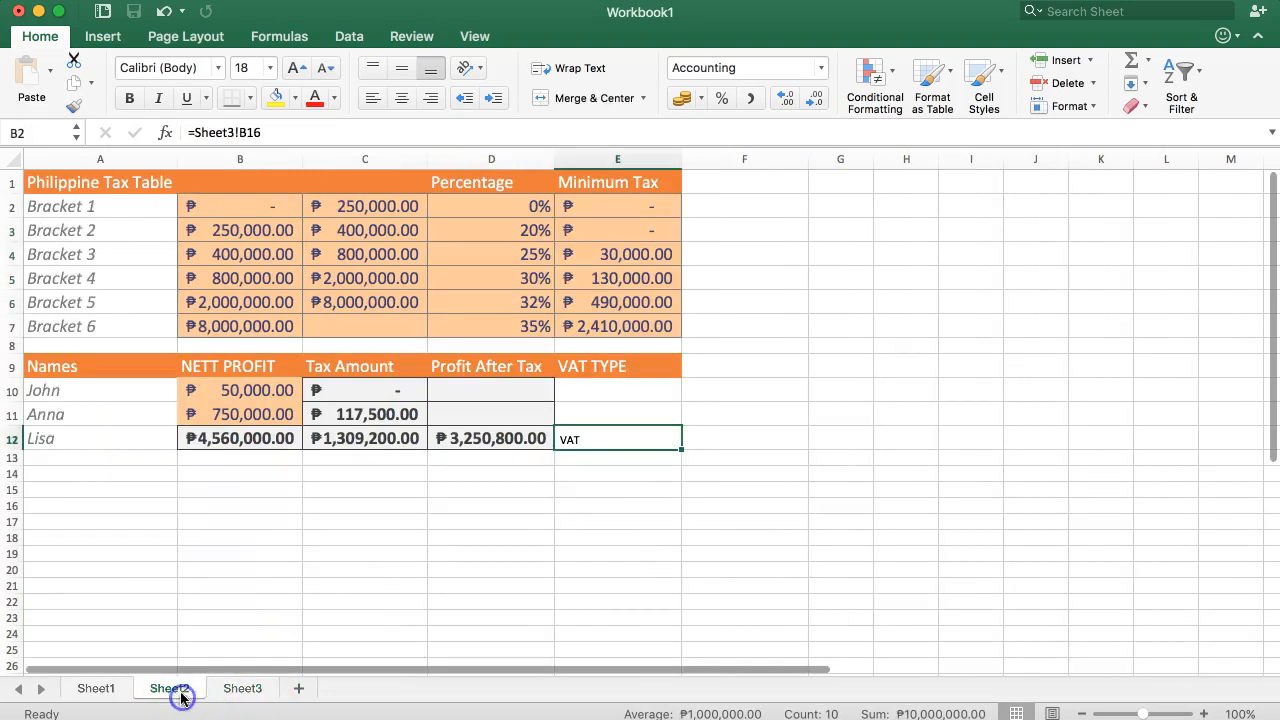
Set the monthly sales from Jan to Oct (B2:B11) on Sheet3 to 1,000 each
click(242, 688)
click(234, 420)
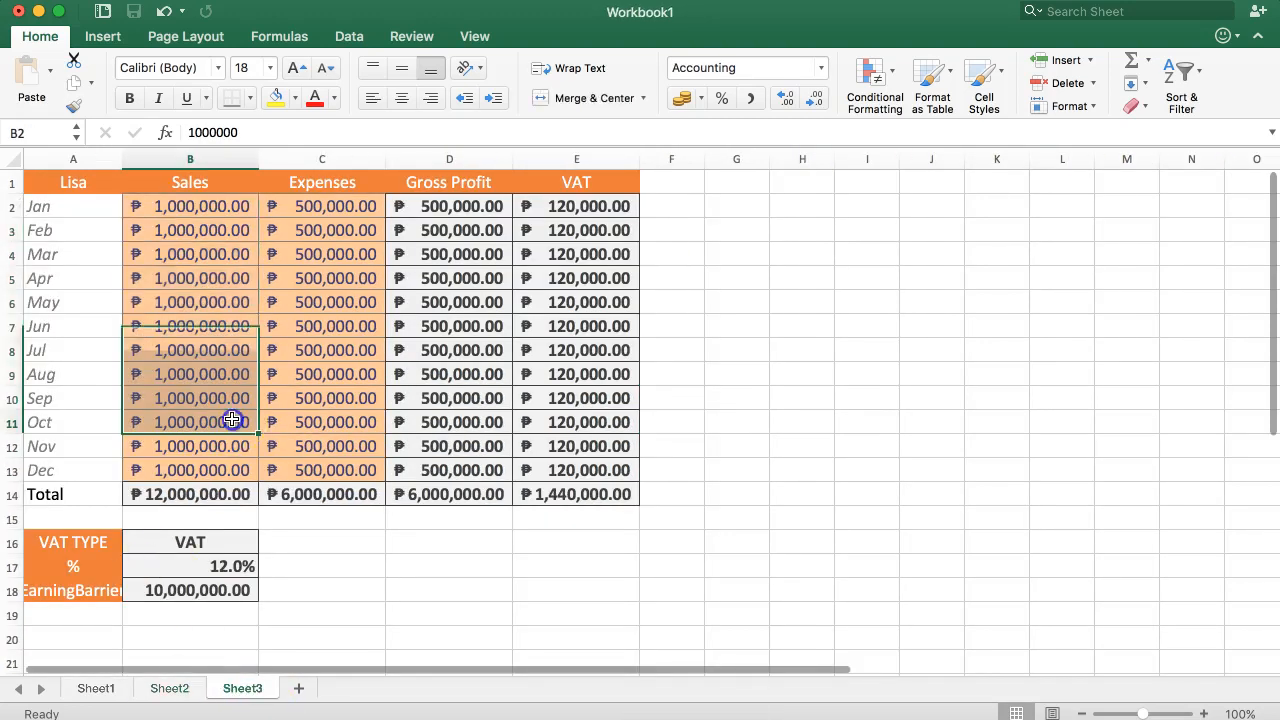
click(205, 208)
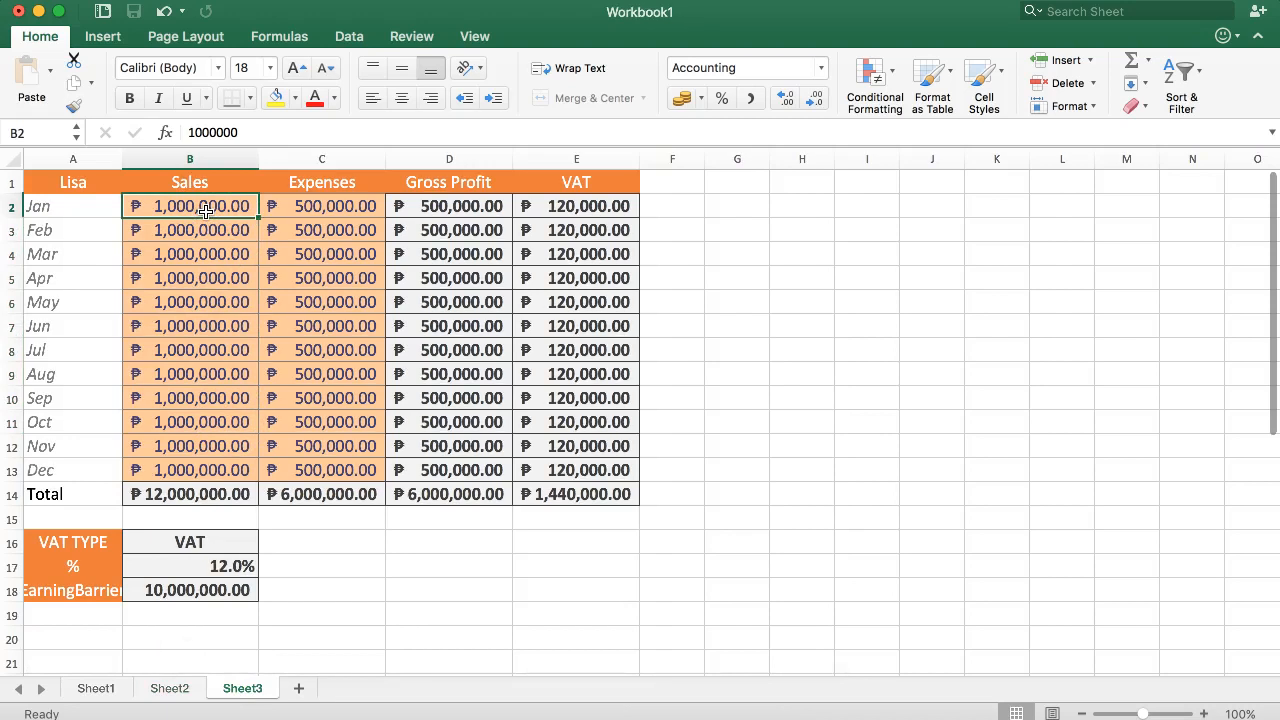
double_click(205, 208)
text(1000)
key(Return)
text(1000)
key(Return)
text(1000)
key(Return)
text(1000)
key(Return)
text(10000)
key(BackSpace)
key(Return)
text(1000)
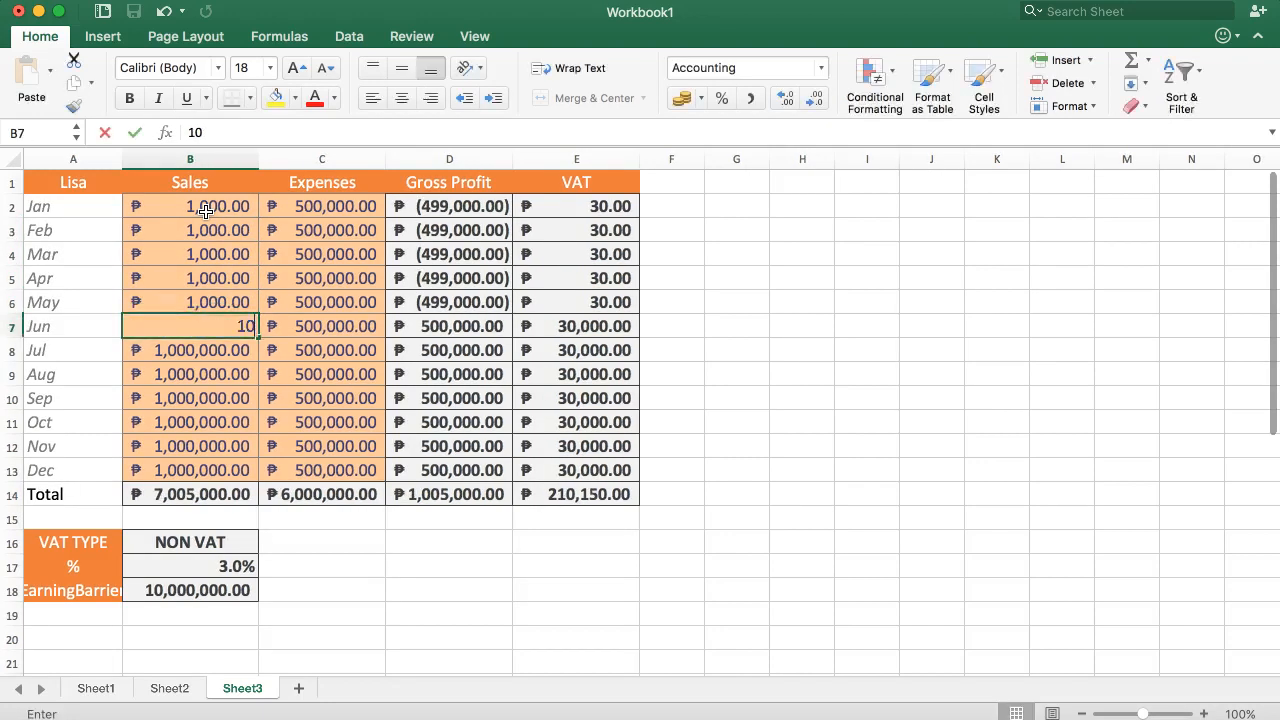
key(Return)
text(1000)
key(Return)
text(1000)
key(Return)
text(1000)
key(Return)
text(1000)
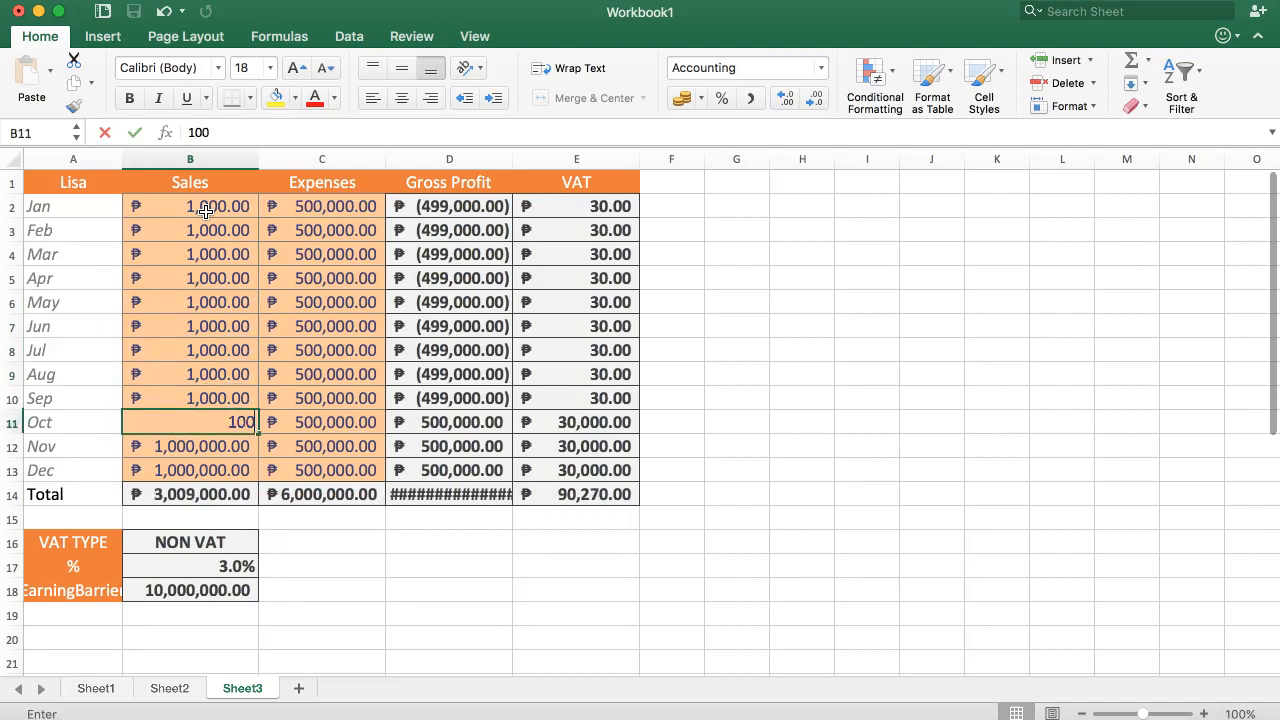
key(Return)
Set the Nov and Dec sales in B12 and B13 to 10,000 each
text(100)
key(Return)
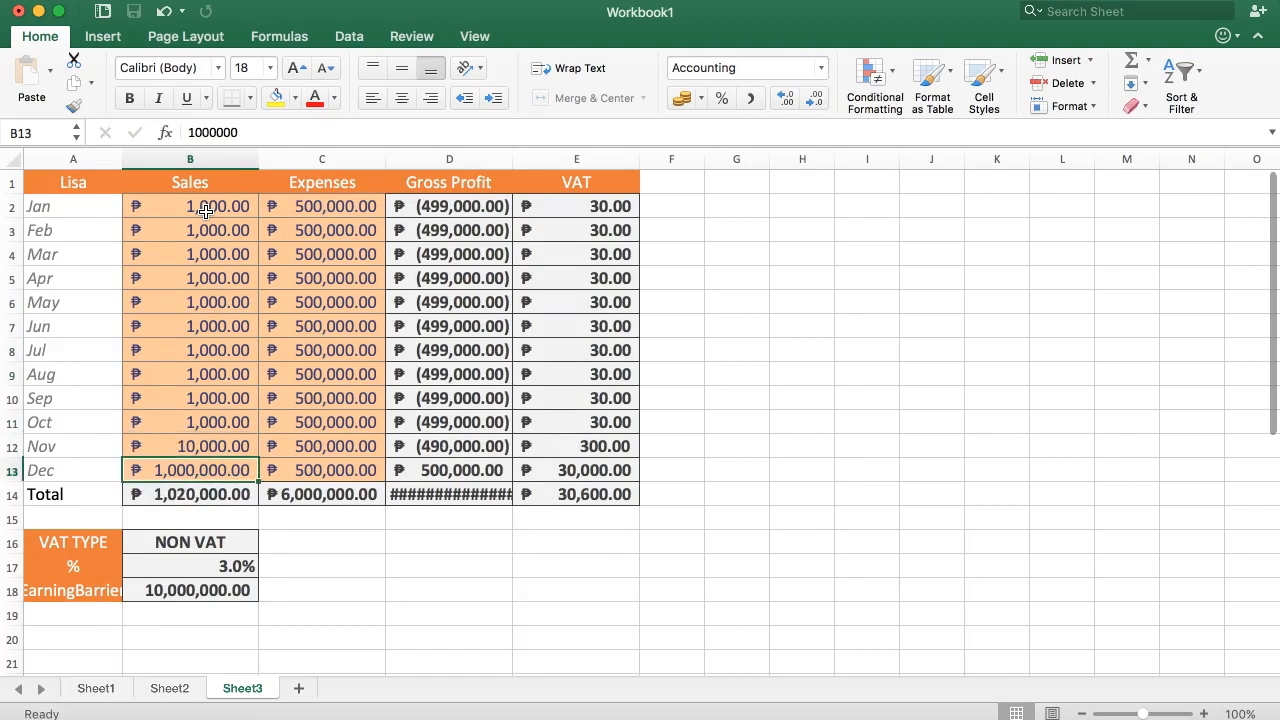
text(10)
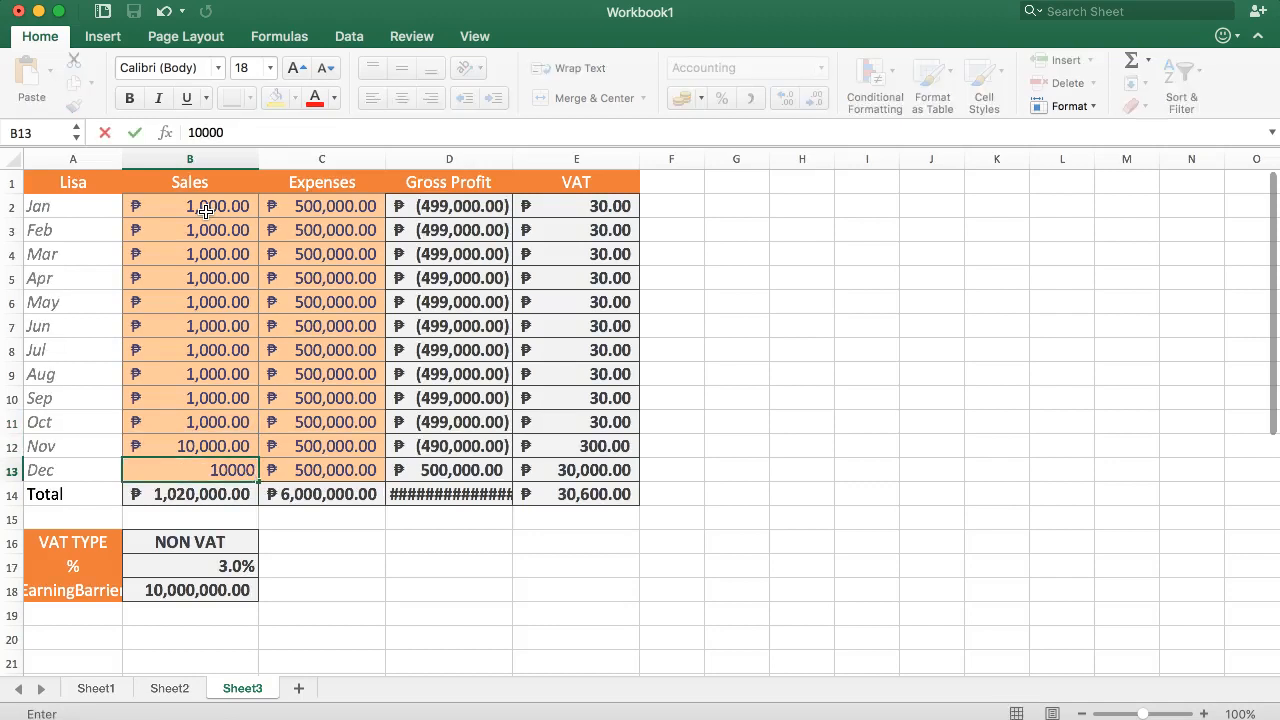
key(Return)
Check the VAT rate in B17 and set the earning barrier in B18 to 2,000,000
click(176, 564)
click(177, 591)
drag(178, 566, 190, 592)
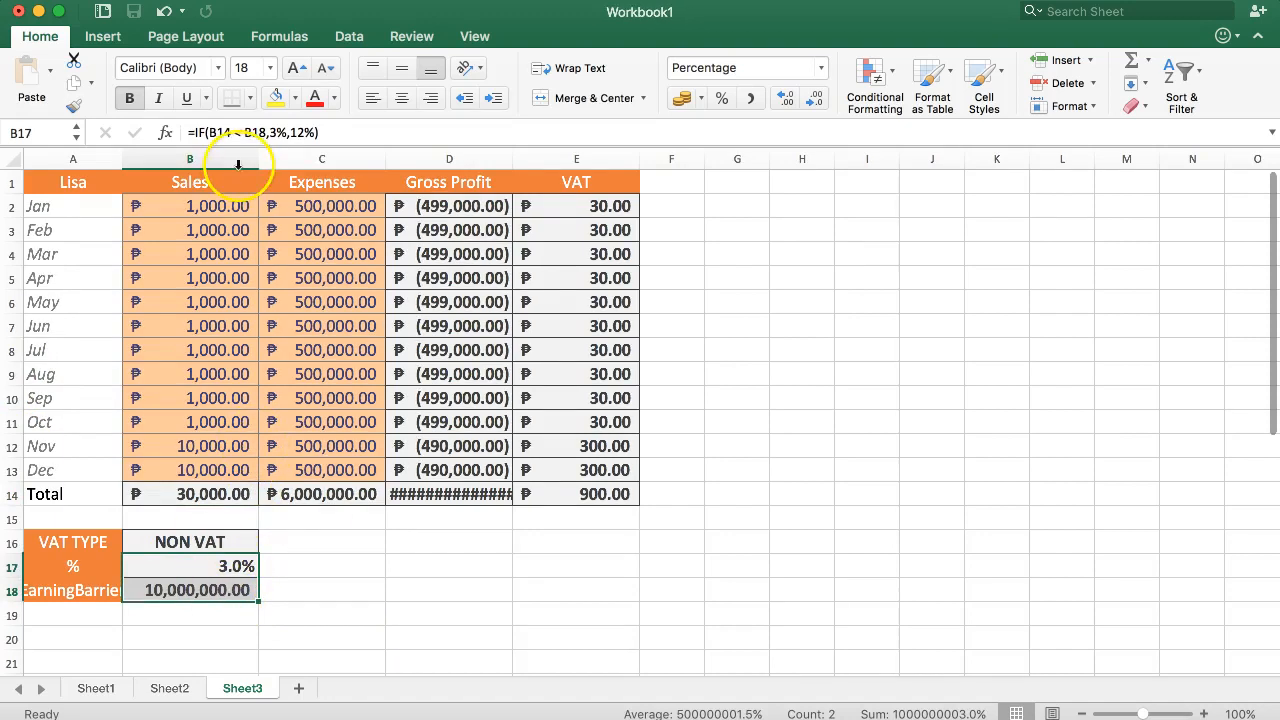
click(203, 598)
double_click(203, 598)
double_click(200, 591)
text(2000000)
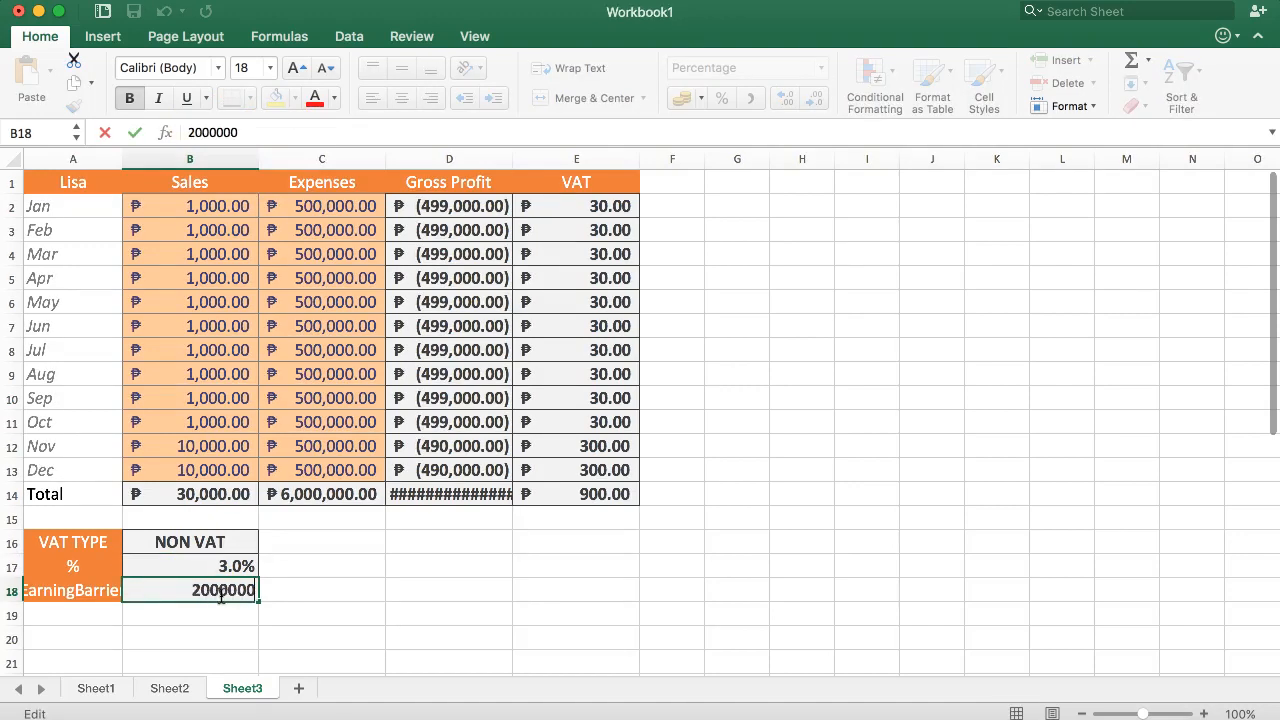
text(0)
key(Return)
double_click(225, 590)
key(BackSpace)
key(Return)
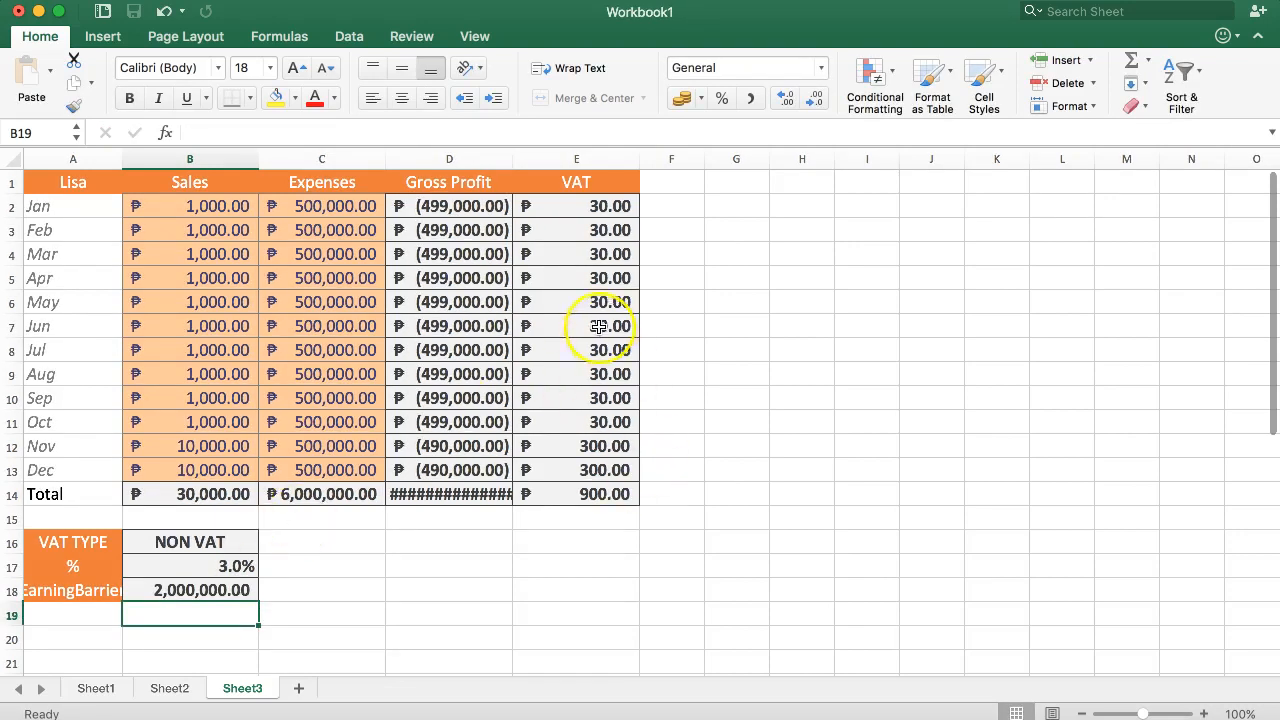
Examine the monthly VAT amounts in E2:E13 and the linked profit and tax formulas in row 12 of Sheet2
drag(604, 204, 636, 425)
click(214, 206)
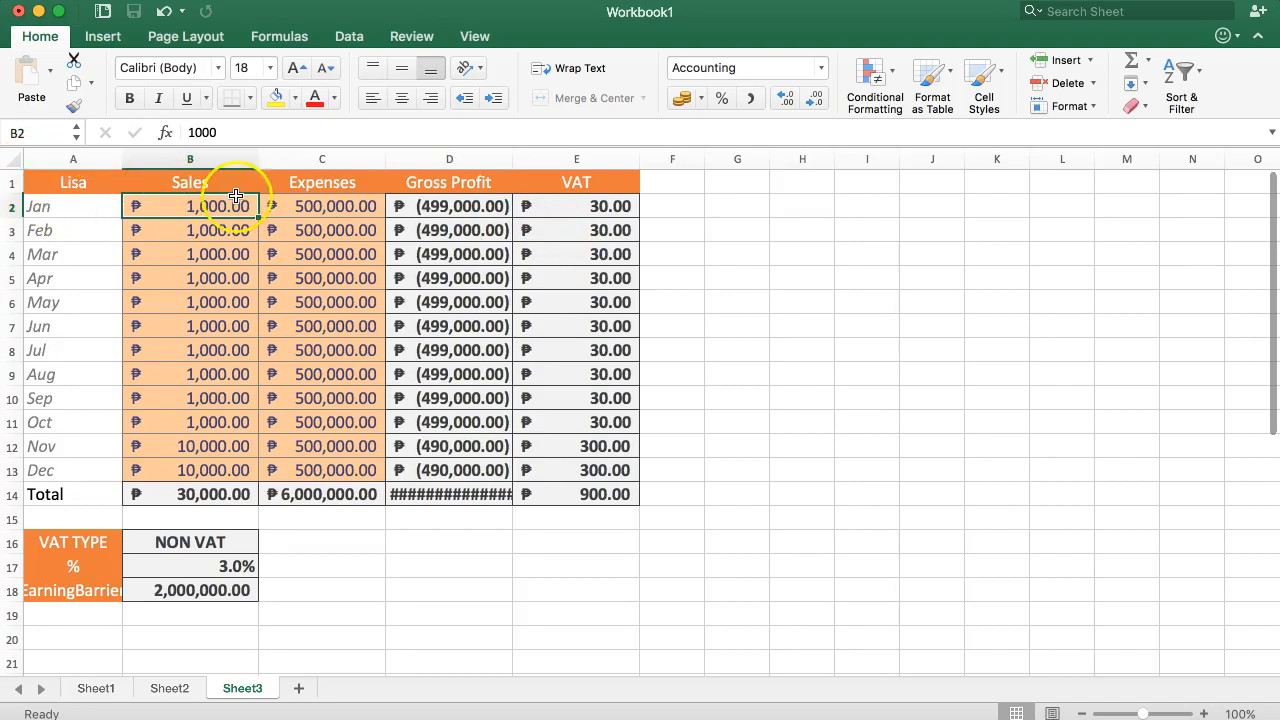
click(608, 207)
drag(618, 245, 625, 475)
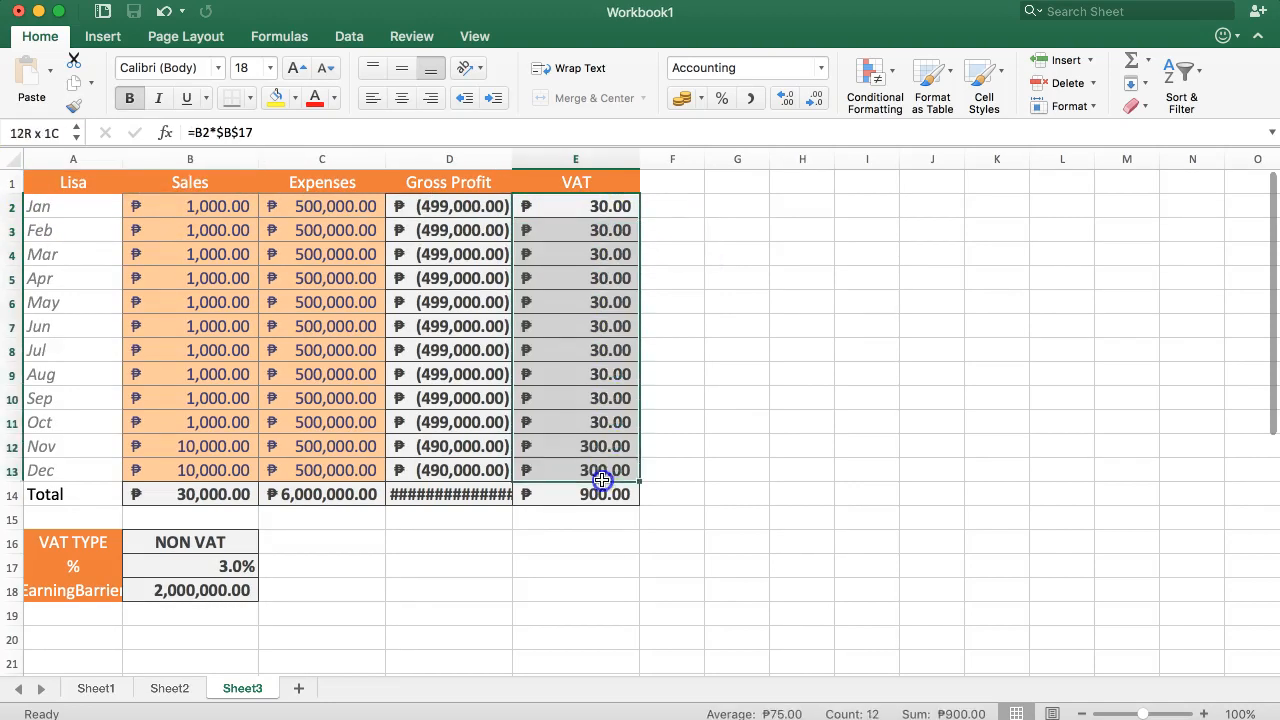
click(168, 692)
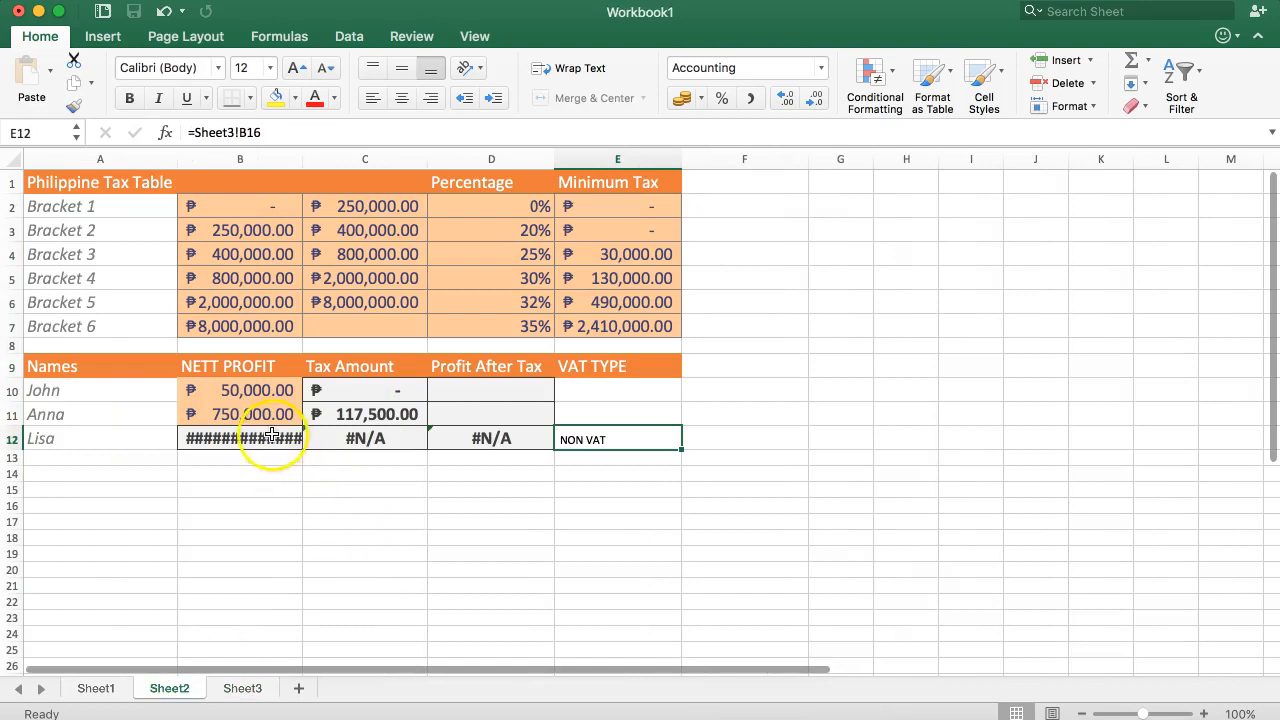
click(334, 435)
click(242, 431)
click(351, 432)
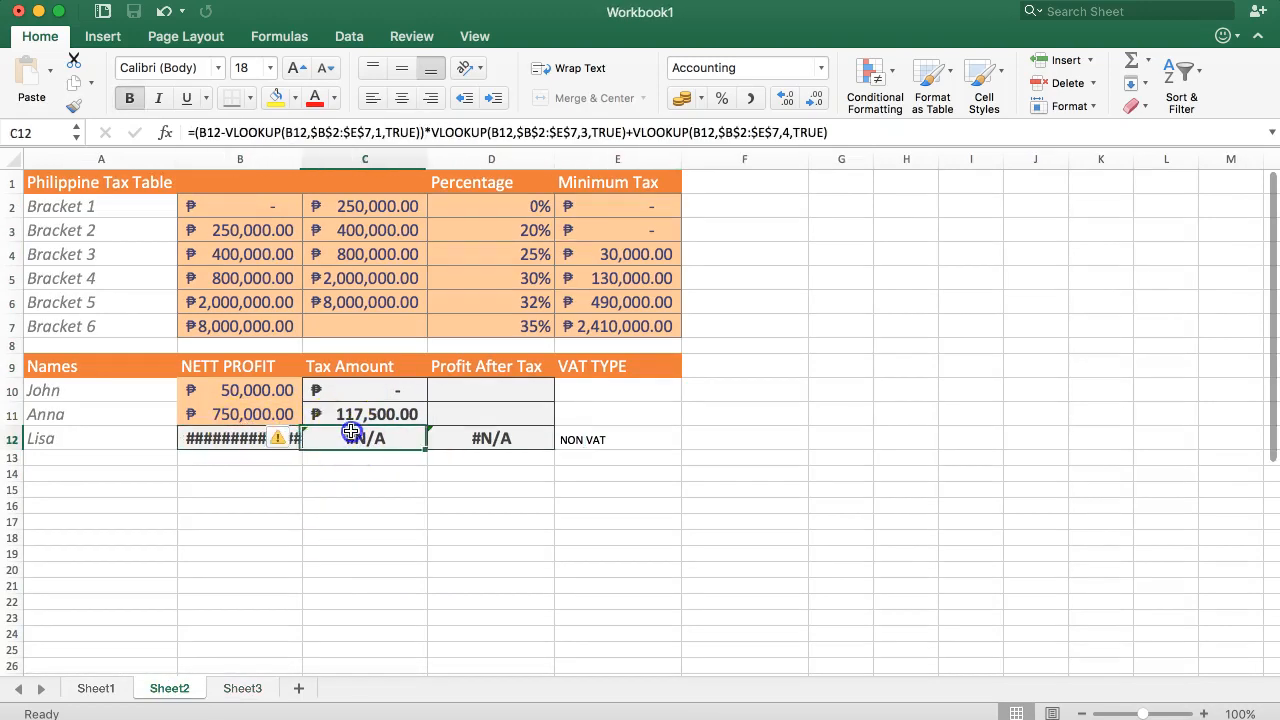
click(512, 442)
Widen the NETT PROFIT column on Sheet2 and the Gross Profit column on Sheet3, the latter to 20.33, to fit their values
click(243, 432)
drag(297, 159, 309, 159)
click(355, 438)
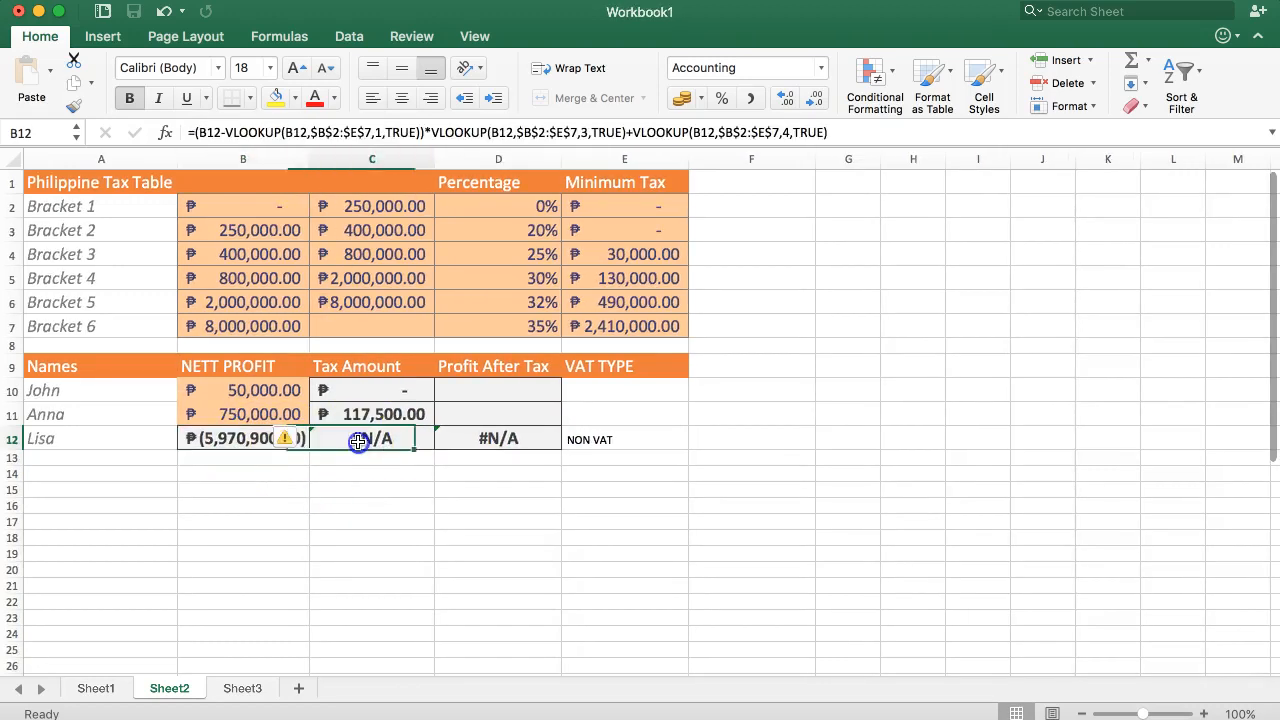
click(248, 695)
drag(511, 156, 516, 152)
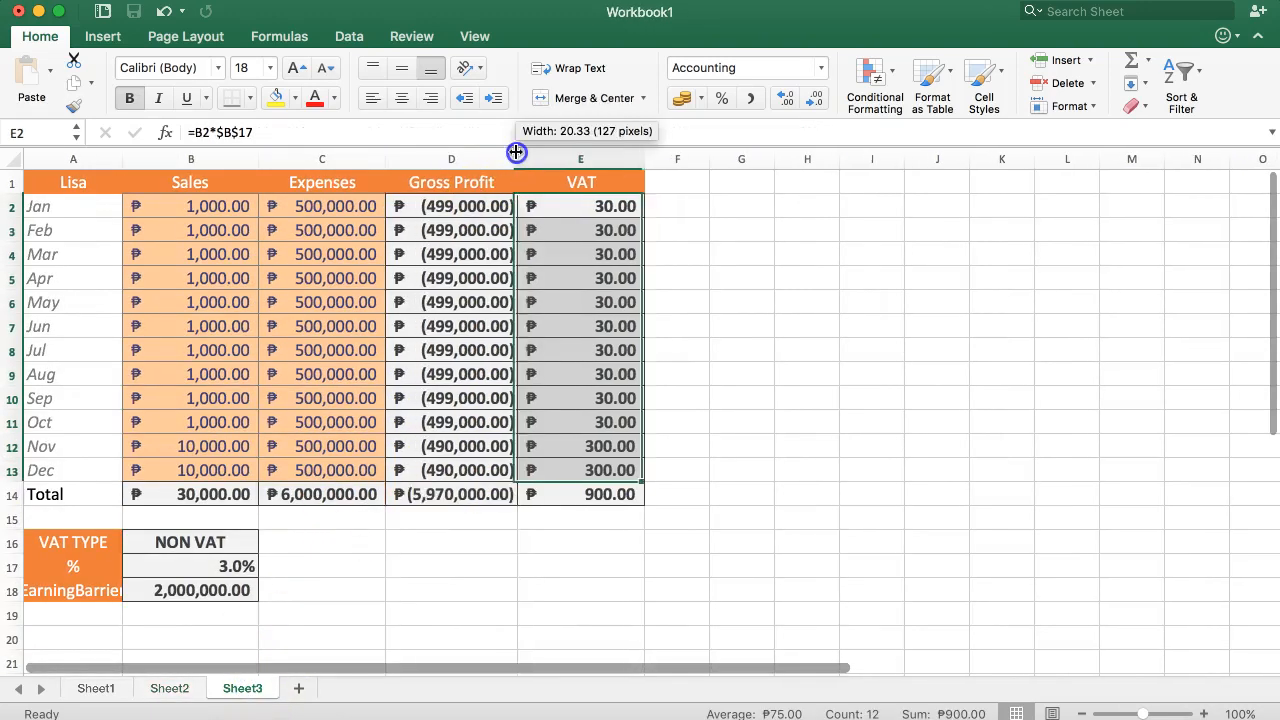